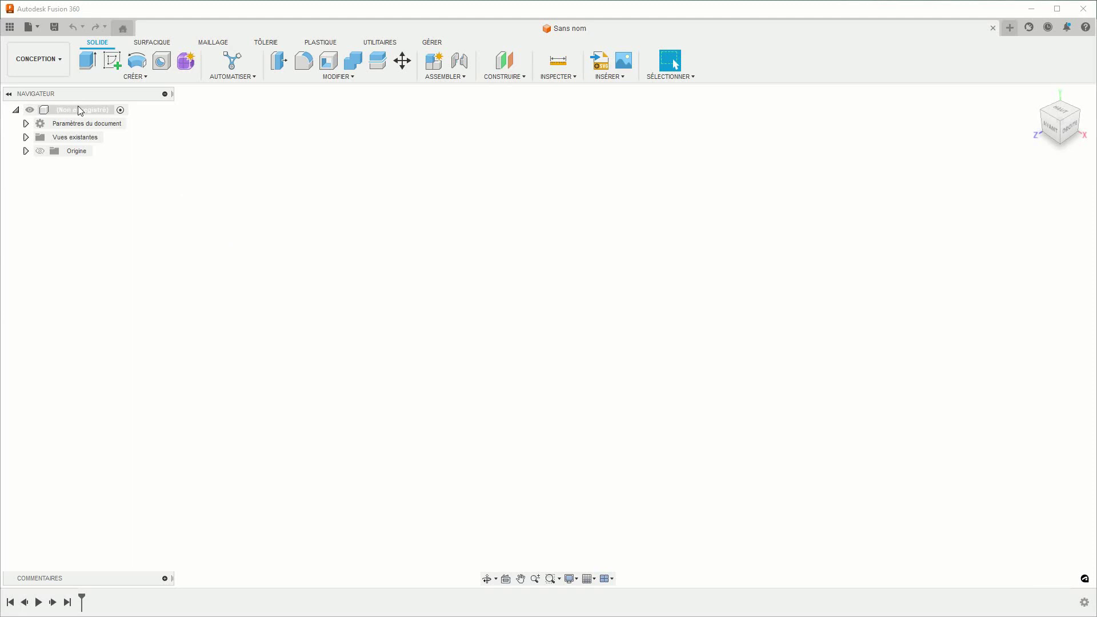
Add a new empty component named '1' under the root of the fresh design
right_click(79, 109)
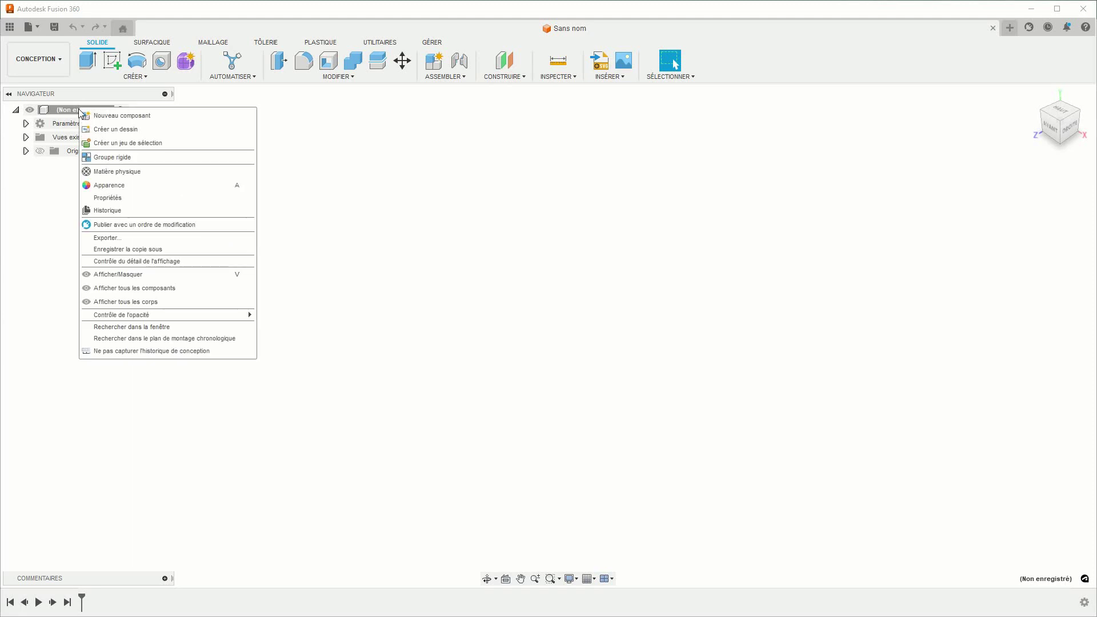
click(91, 114)
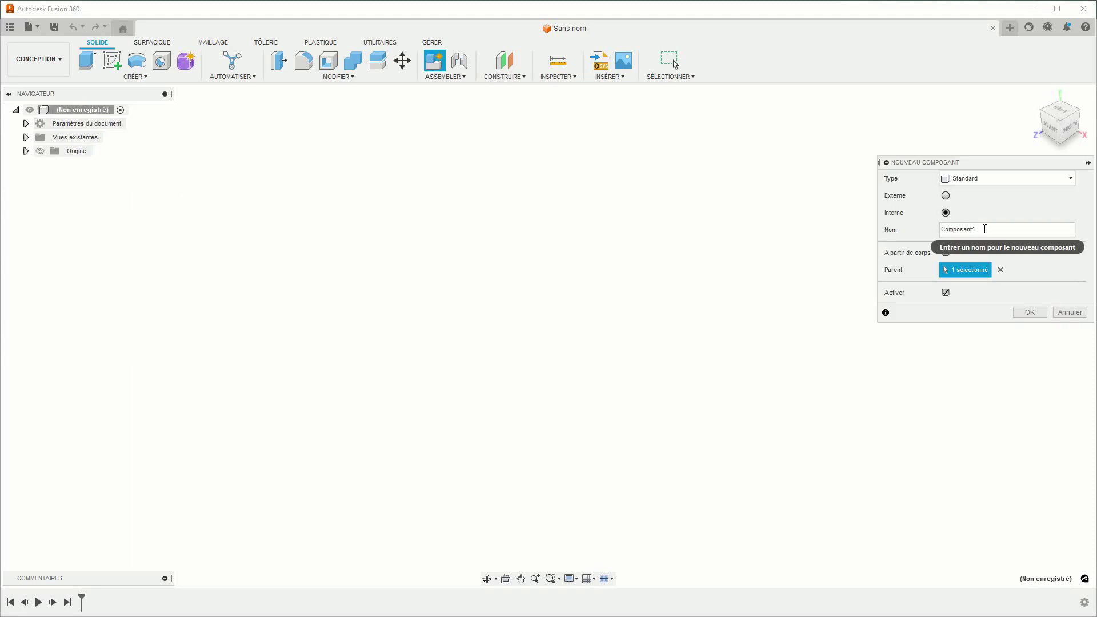
drag(977, 229, 872, 220)
text(1)
key(Return)
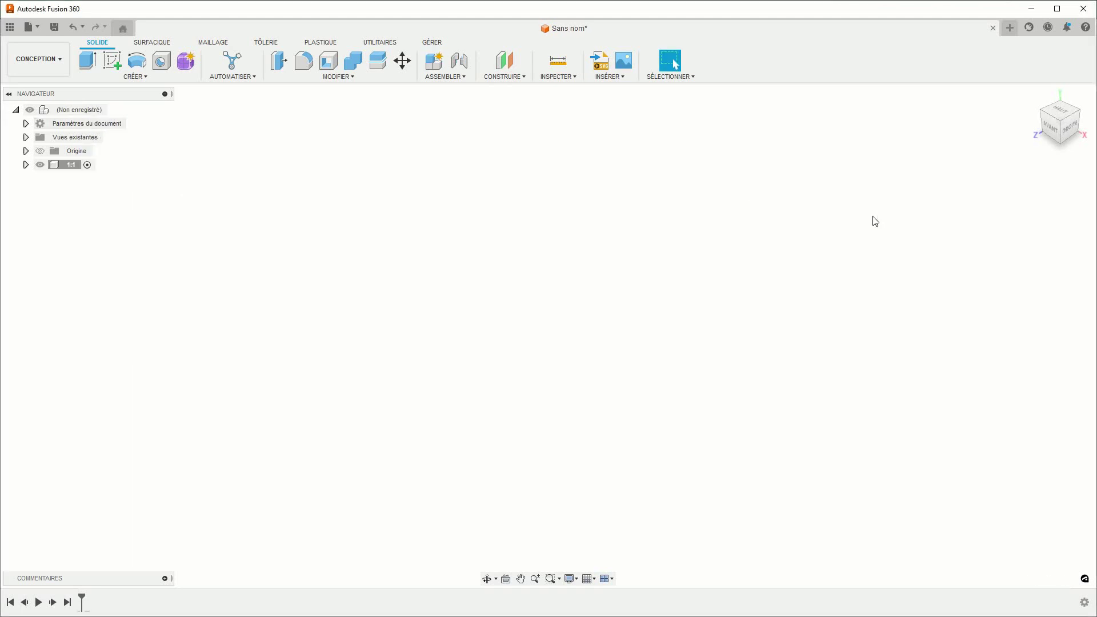
Sketch an 80 × 100 mm centre rectangle at the origin on the XZ ground plane
click(112, 59)
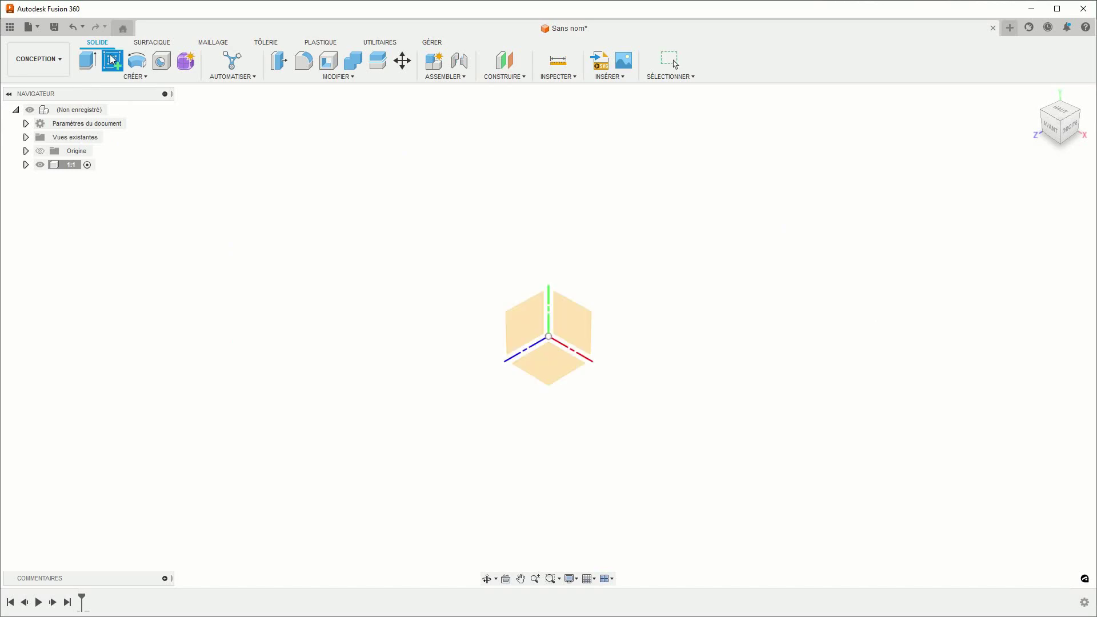
click(550, 372)
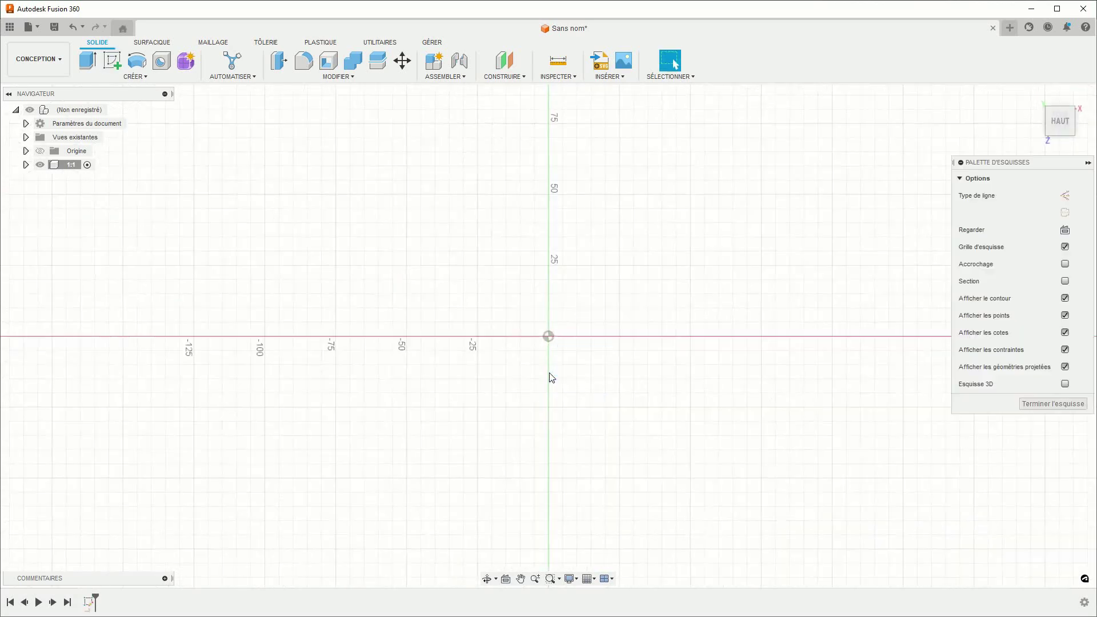
click(148, 76)
mouse_move(103, 100)
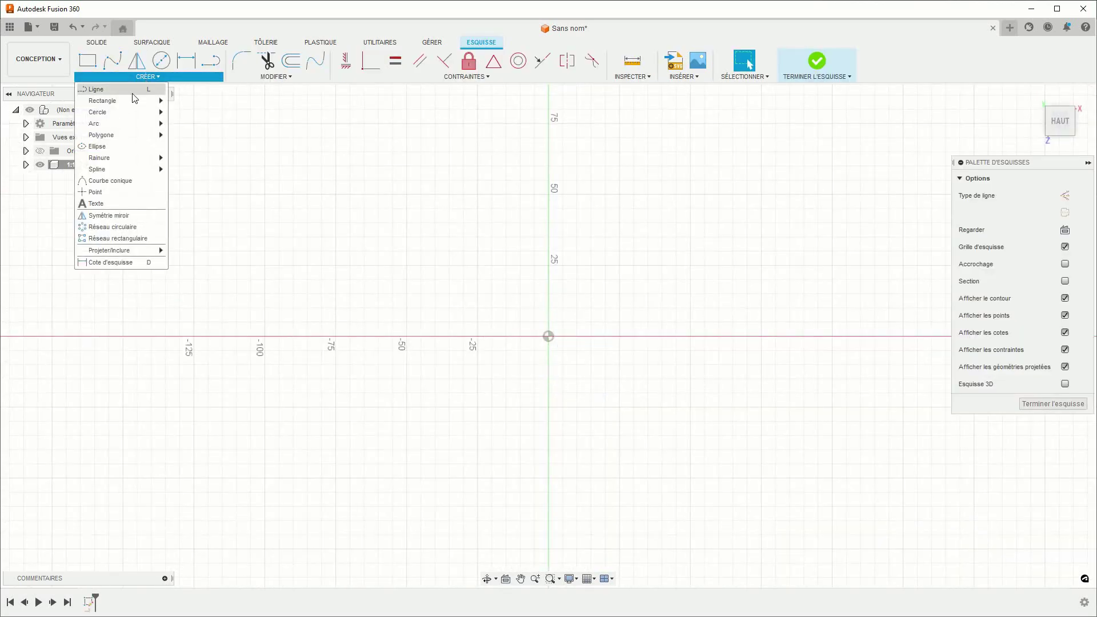
click(194, 124)
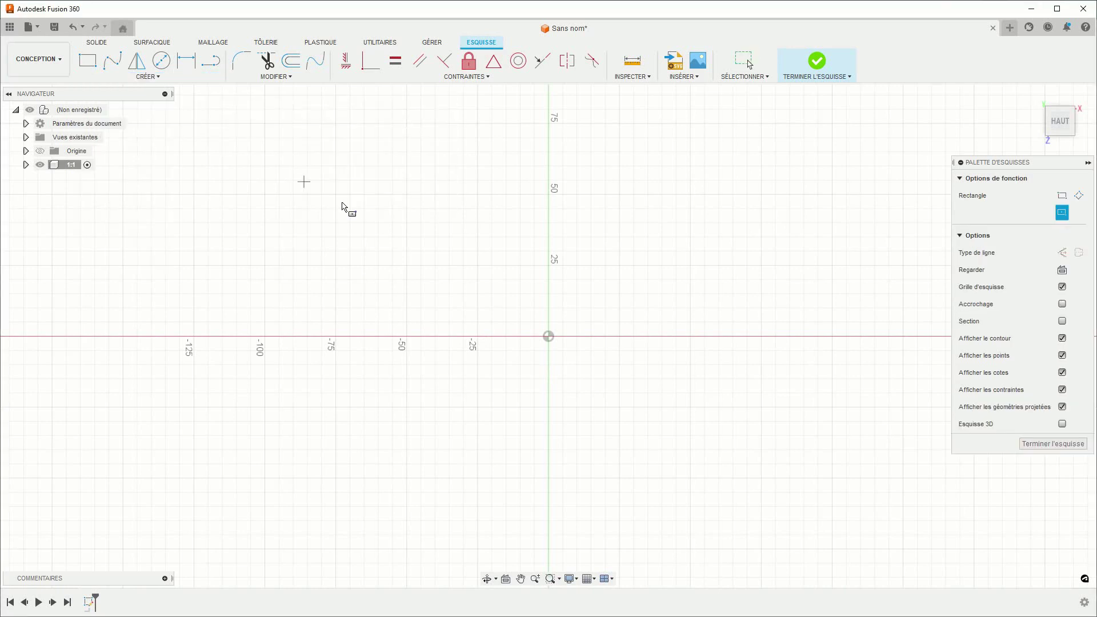
click(548, 337)
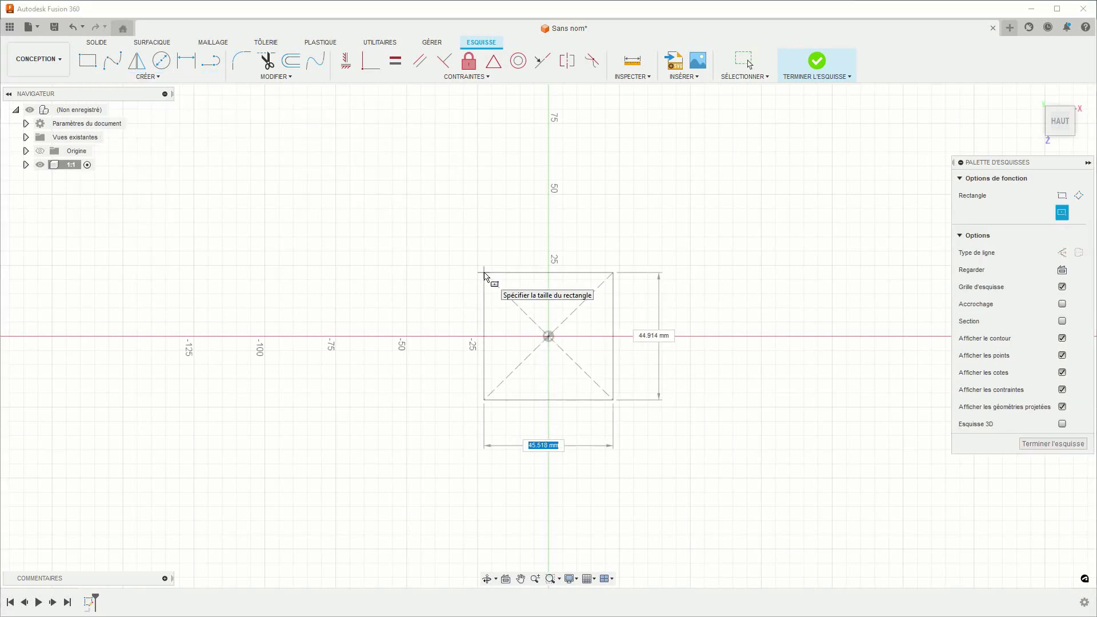
key(Tab)
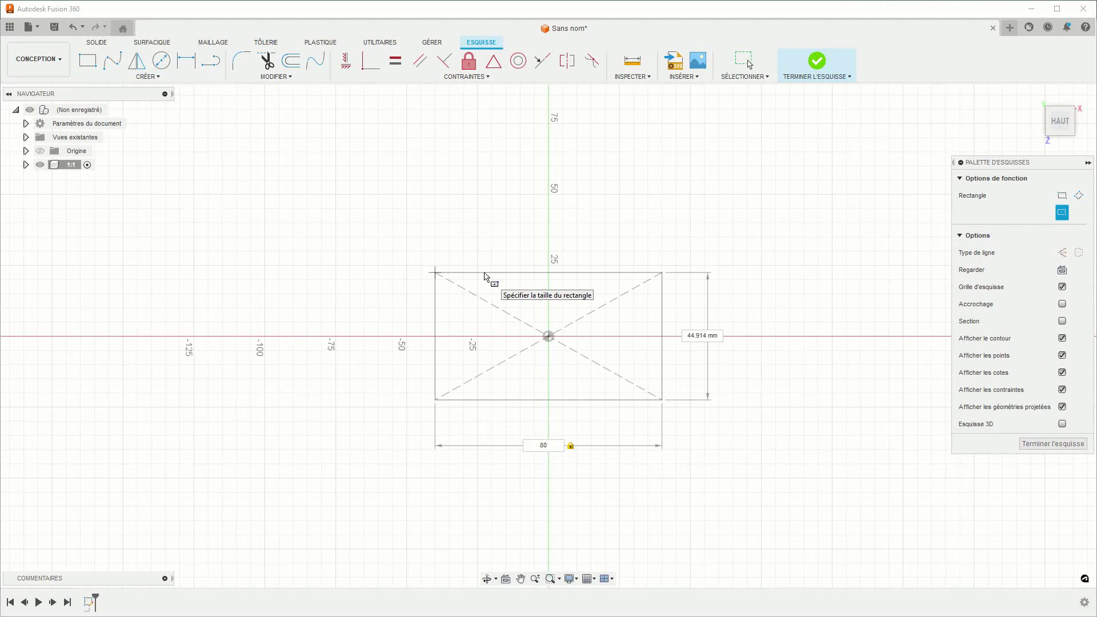
text(00)
key(Return)
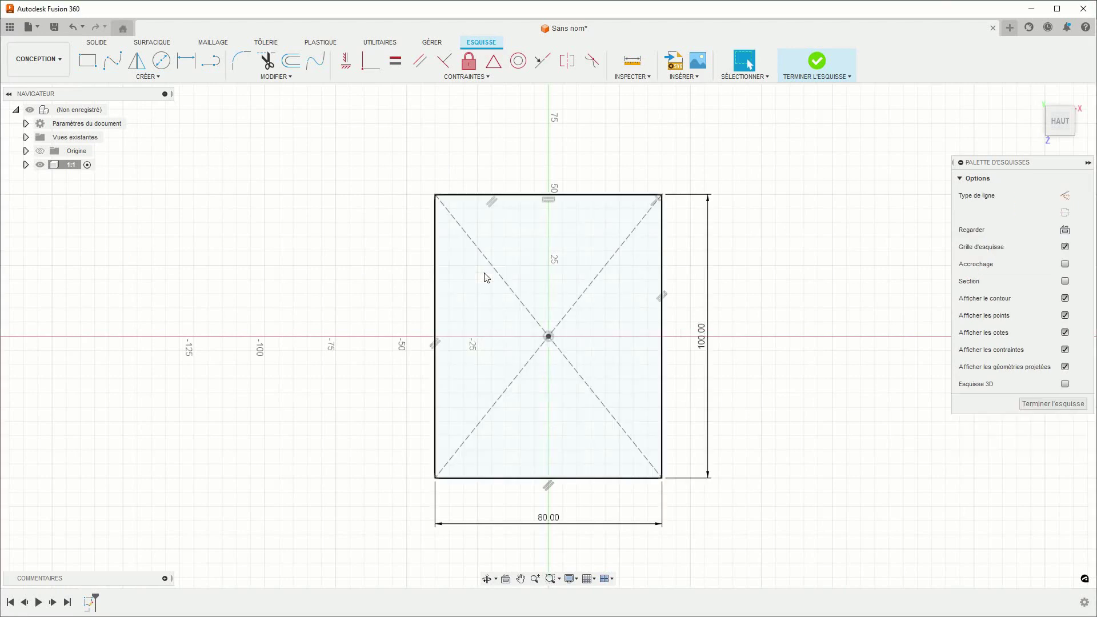
click(822, 64)
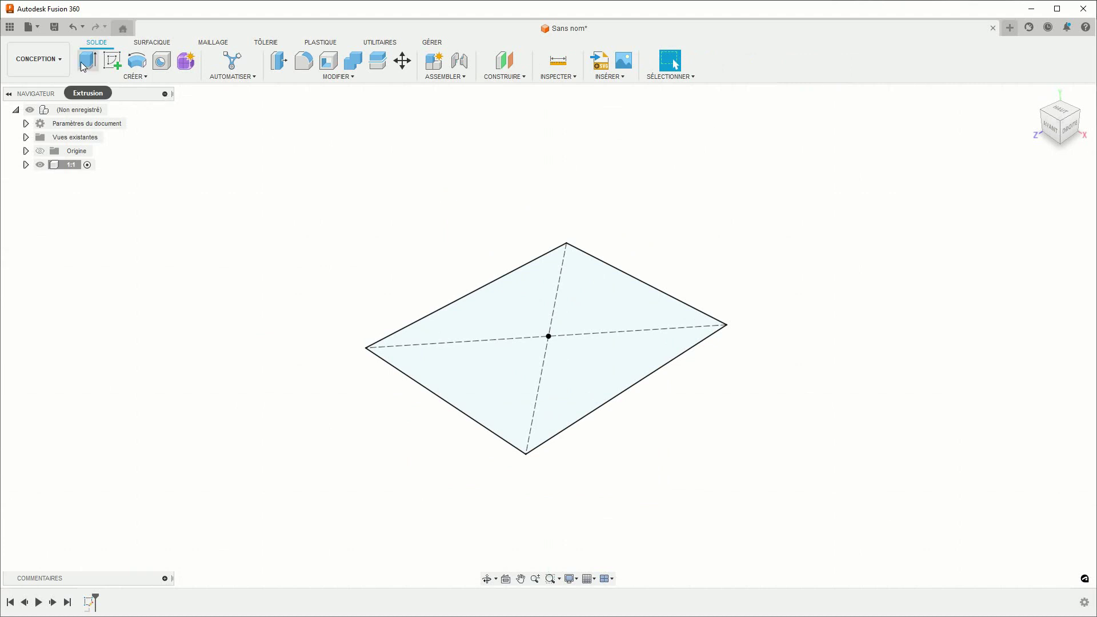
Extrude the rectangle 25 mm upward into a solid block
click(87, 60)
drag(547, 327, 547, 291)
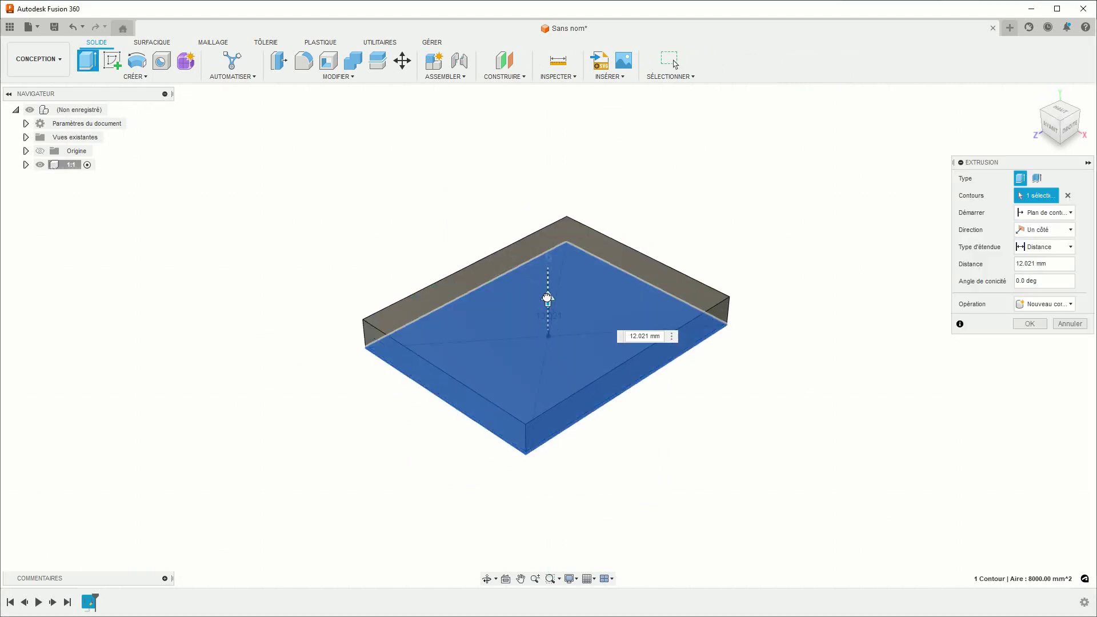
key(Return)
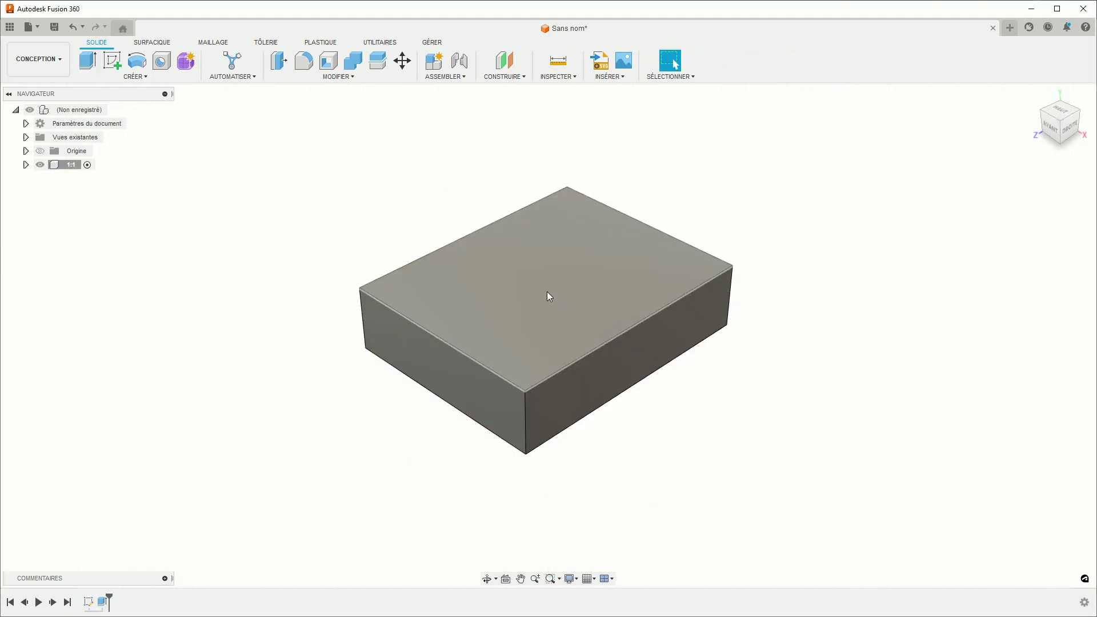
On the block's top face, sketch an 80 × 20 mm centre rectangle at the origin
click(112, 60)
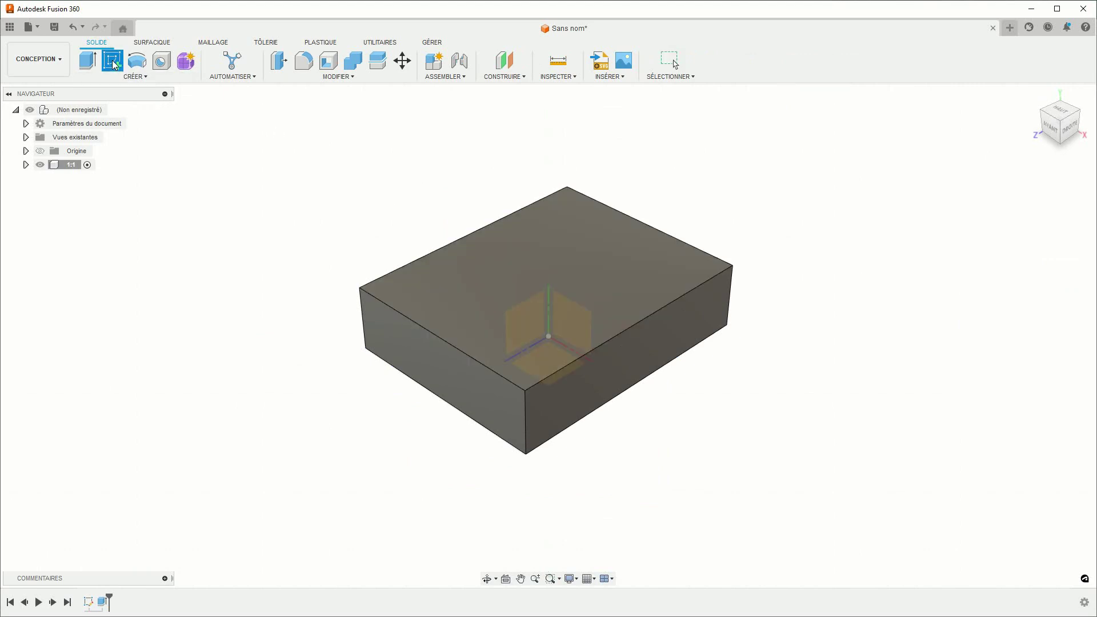
click(437, 293)
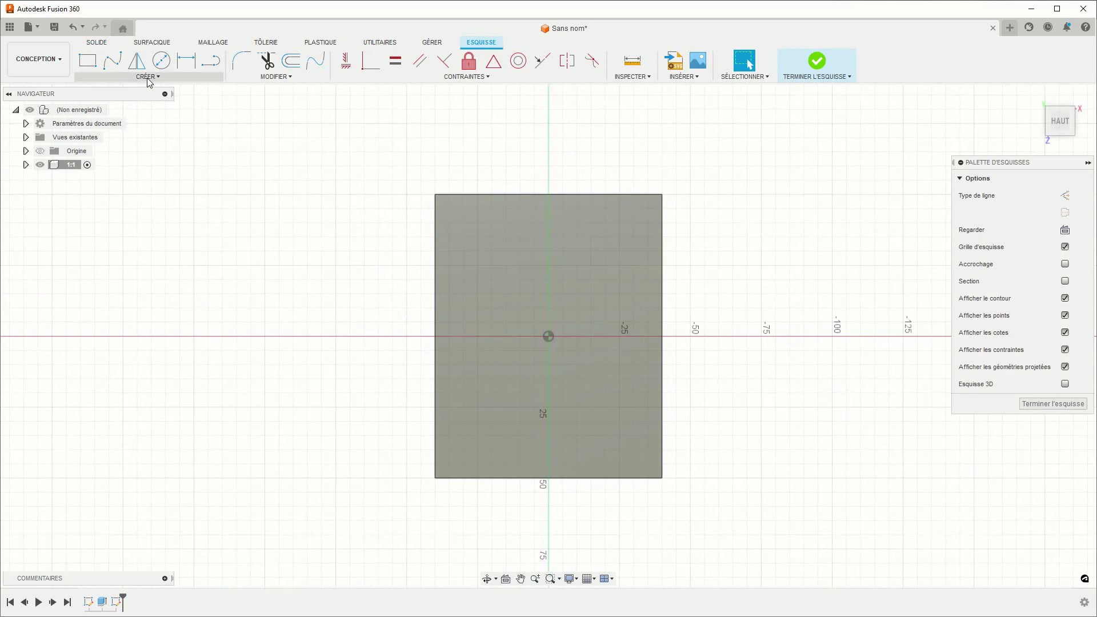
click(148, 76)
mouse_move(120, 101)
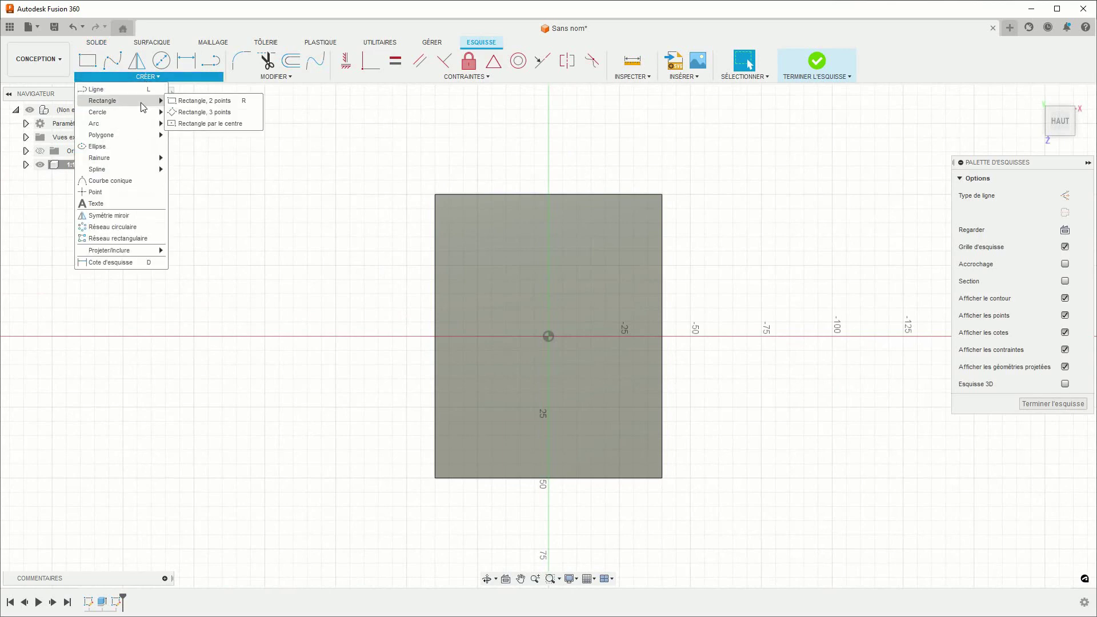
click(210, 124)
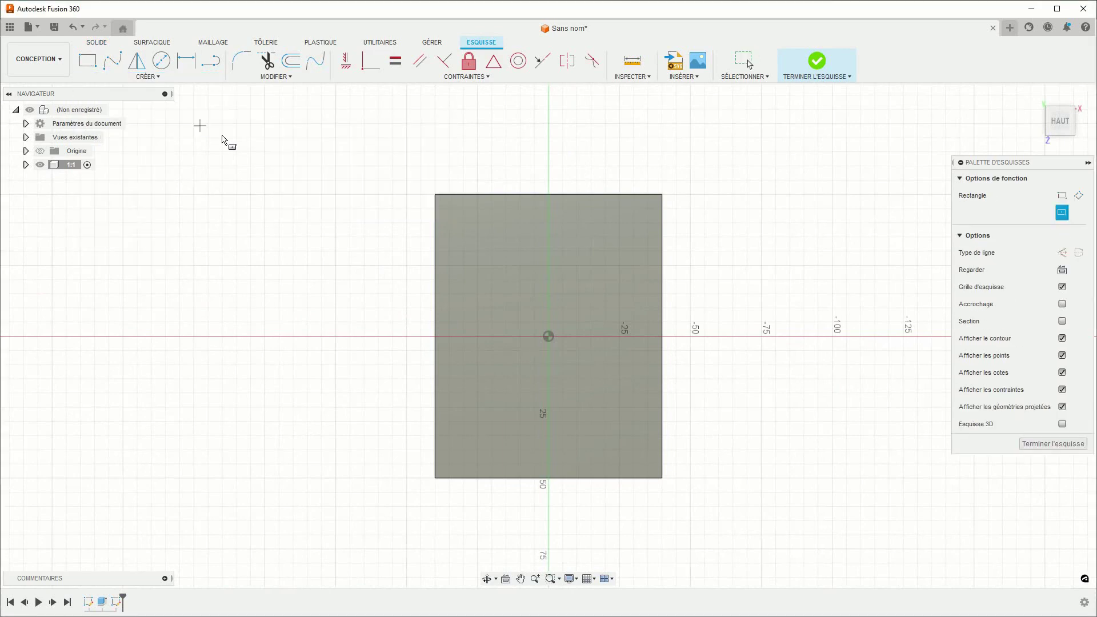
click(548, 336)
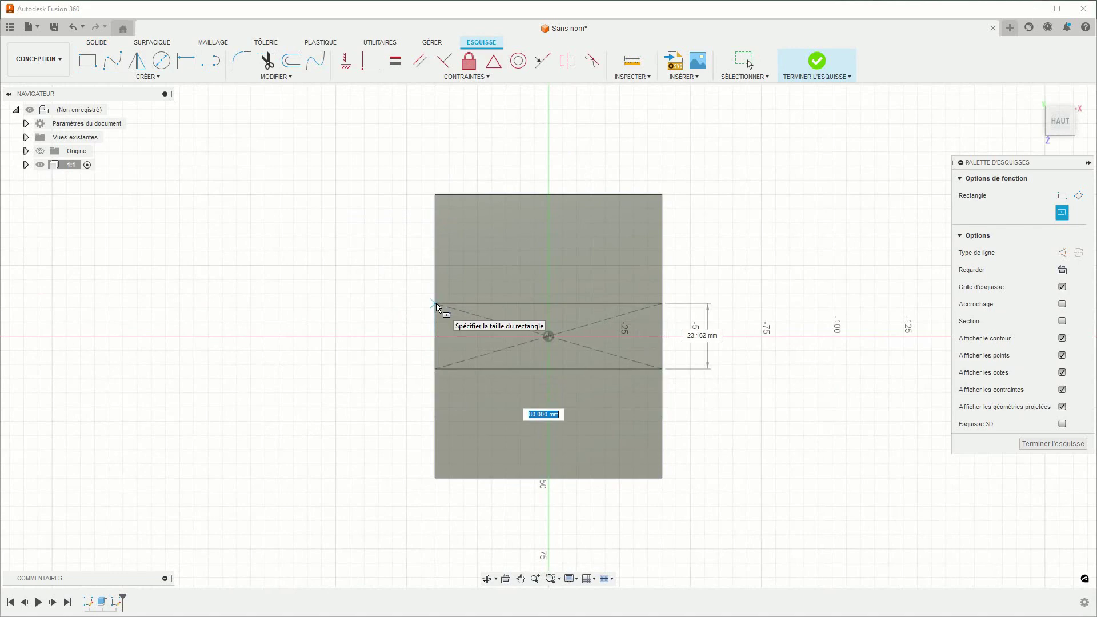
key(Tab)
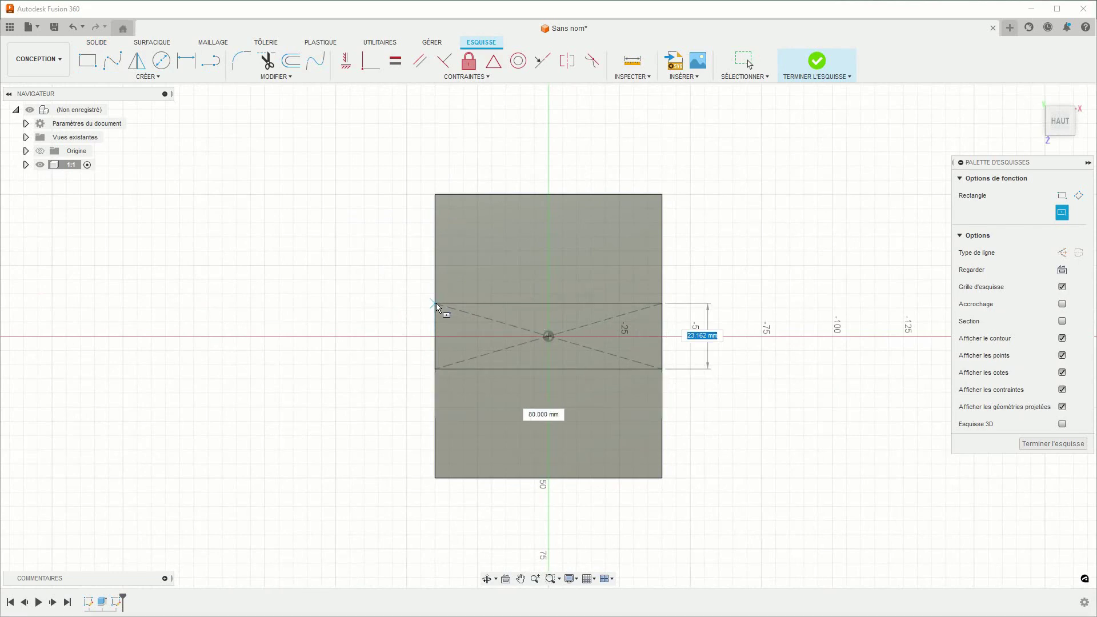
text(20)
key(Return)
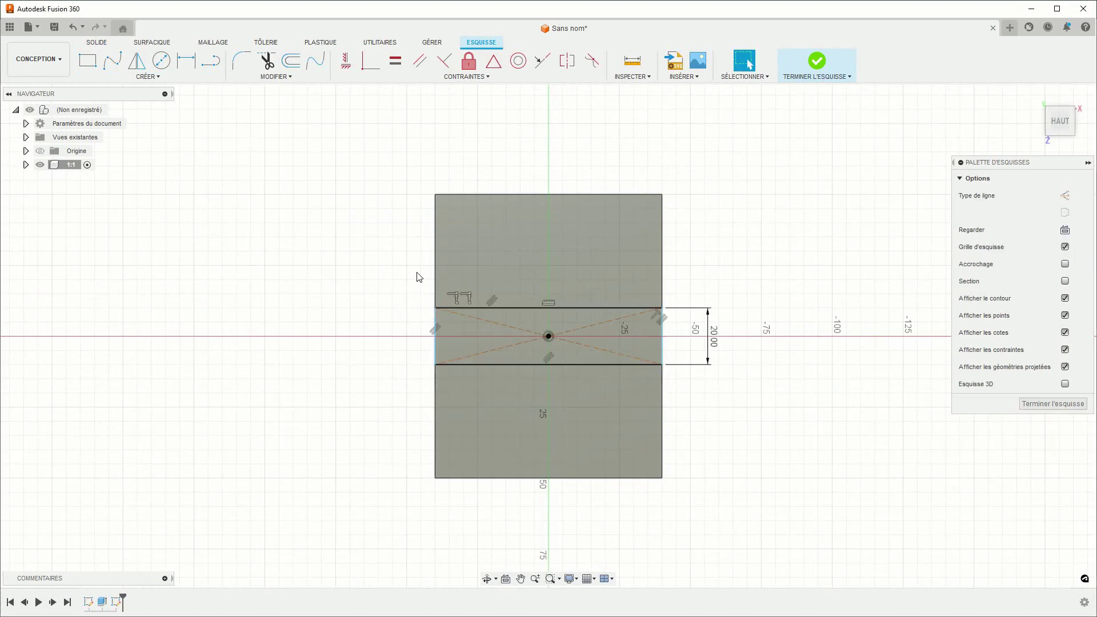
Constrain the rectangle's left edge to be vertical
click(370, 60)
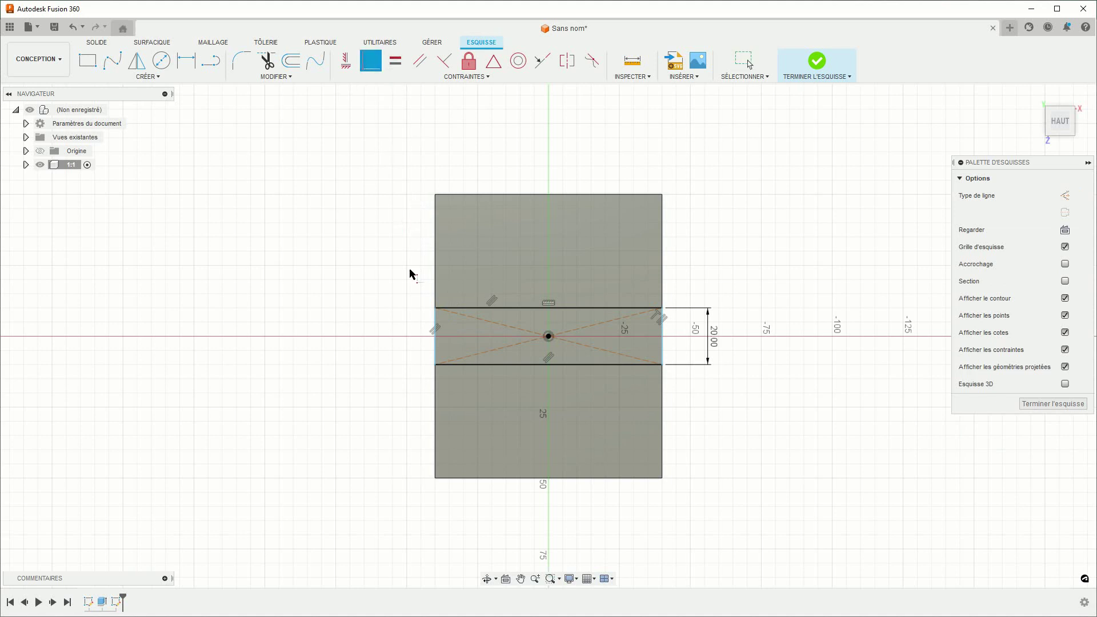
click(436, 349)
click(436, 197)
Draw a second centred 20 × 100 mm rectangle crossing the first one
click(147, 78)
mouse_move(102, 100)
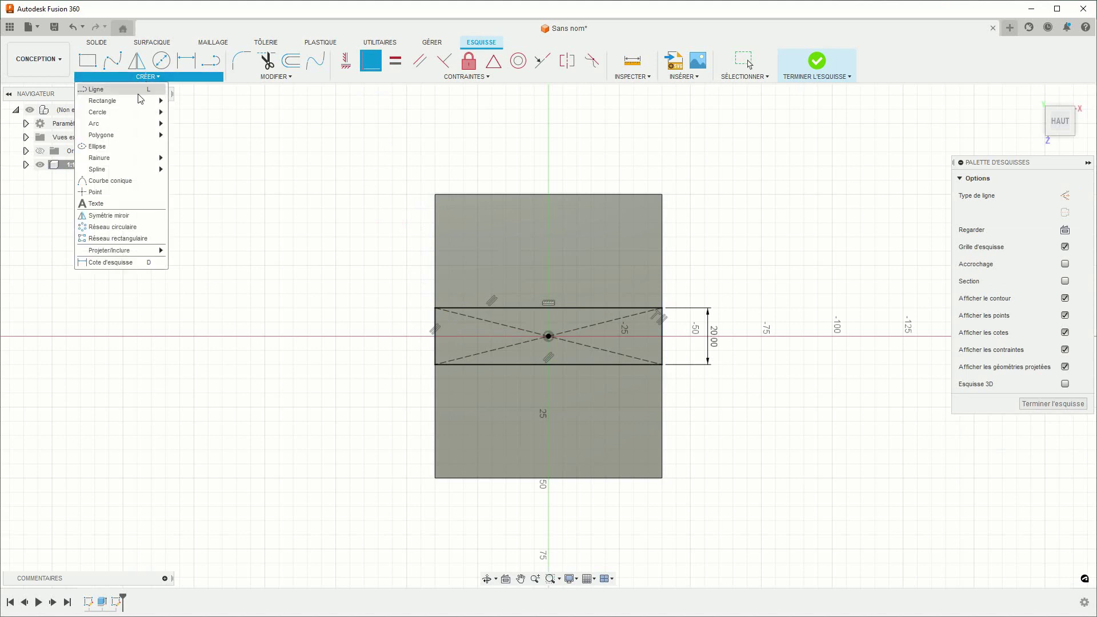
click(197, 124)
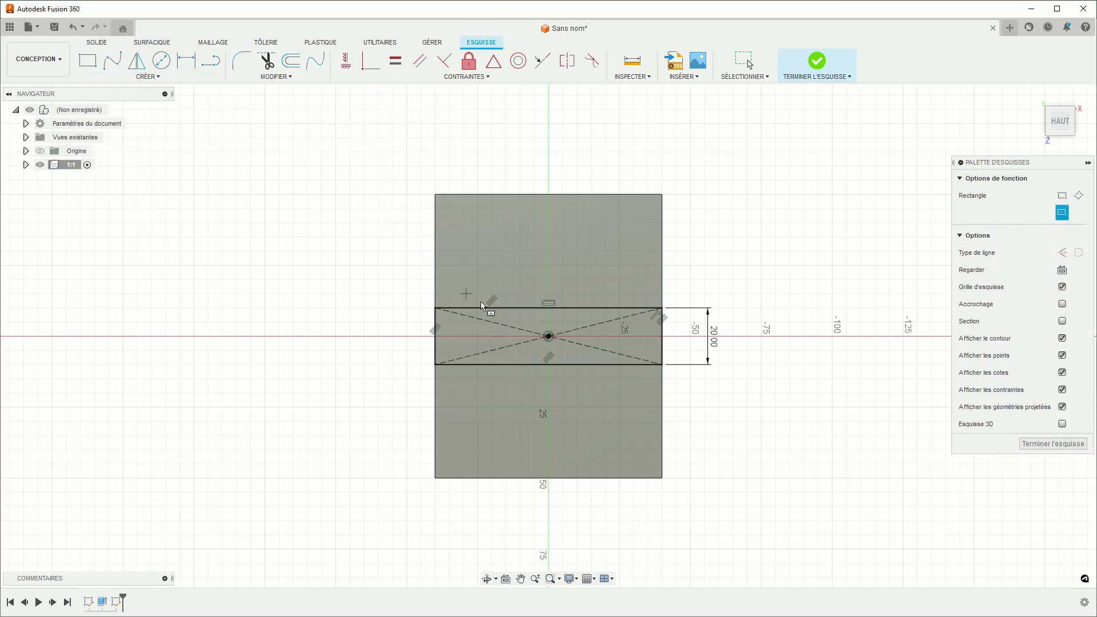
click(548, 337)
text(2)
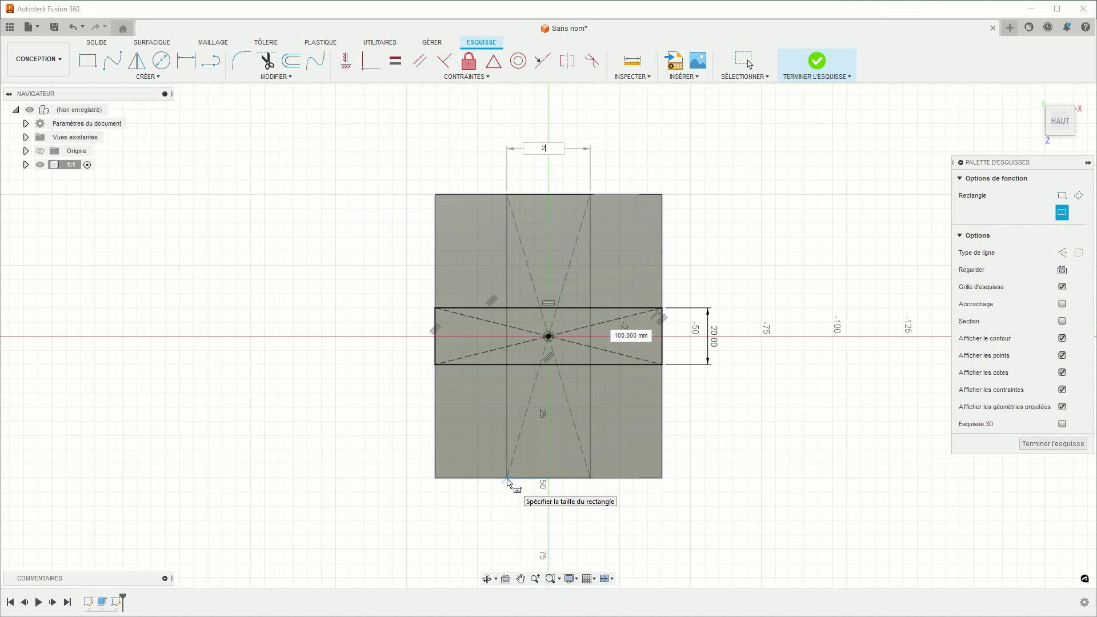
text(0)
key(Return)
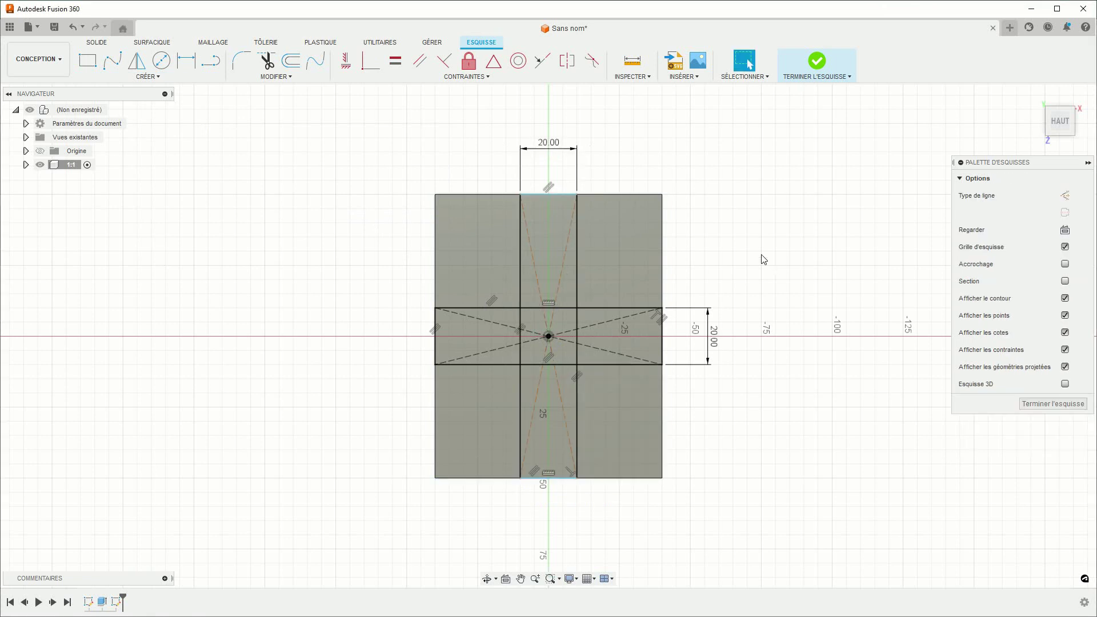
Make its top edge perpendicular to the first rectangle's edge and finish the sketch
click(371, 61)
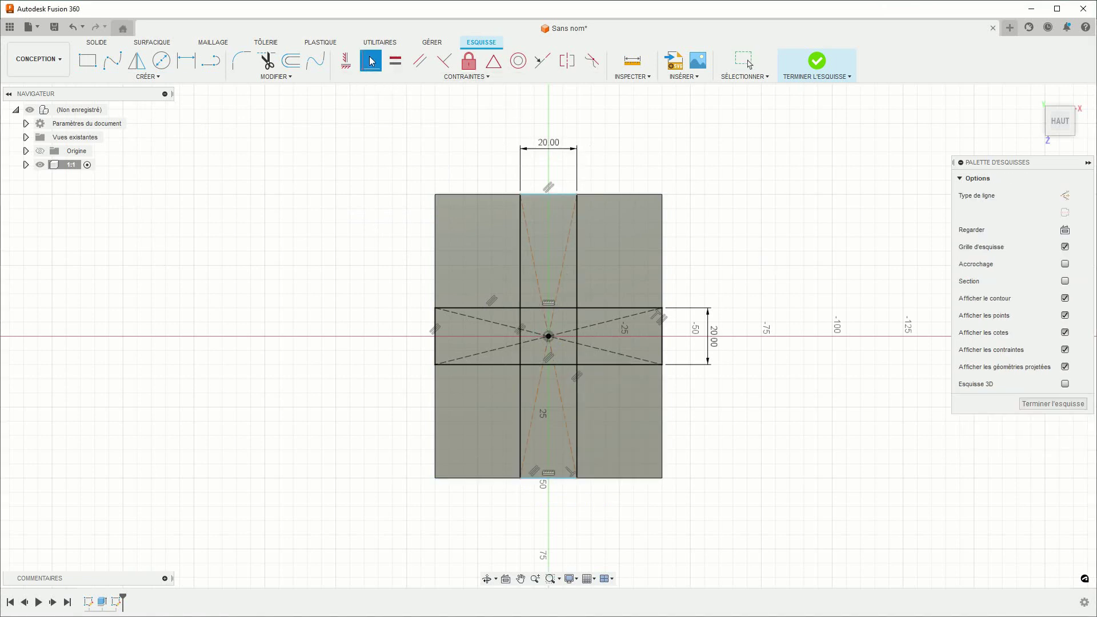
click(529, 195)
click(436, 197)
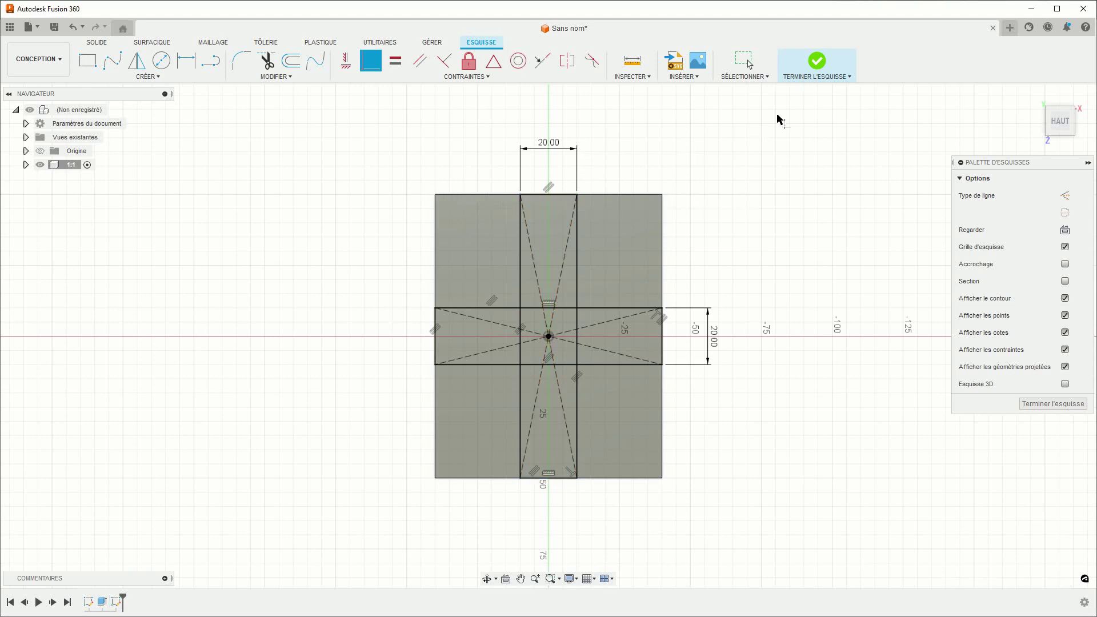
click(816, 61)
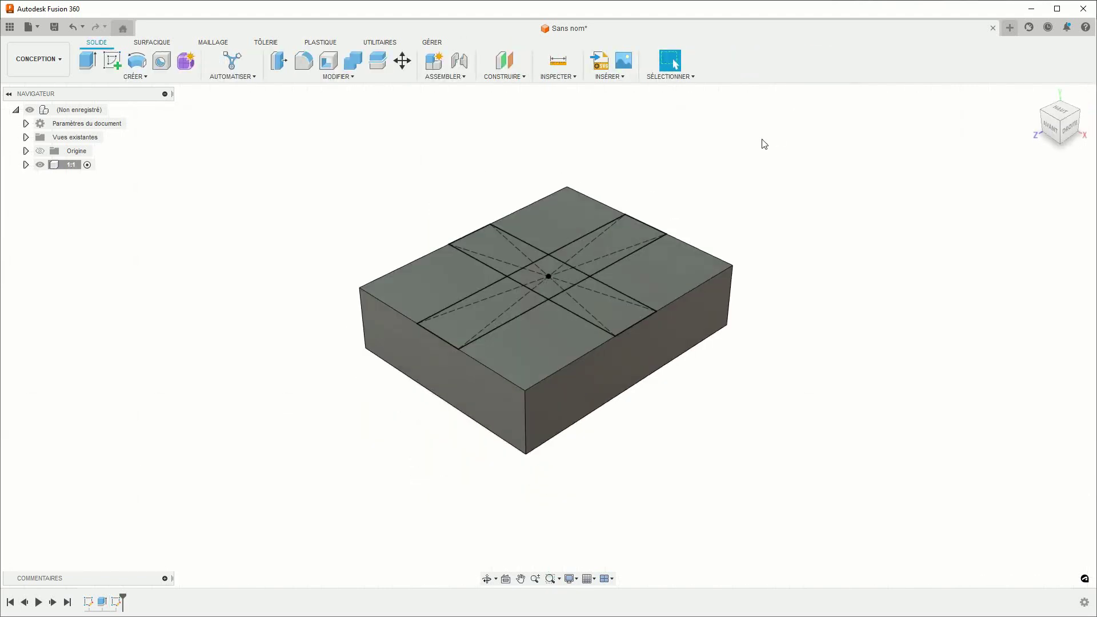
Extrude the five cross-shaped groove regions downward as a cut into the block's top
click(91, 64)
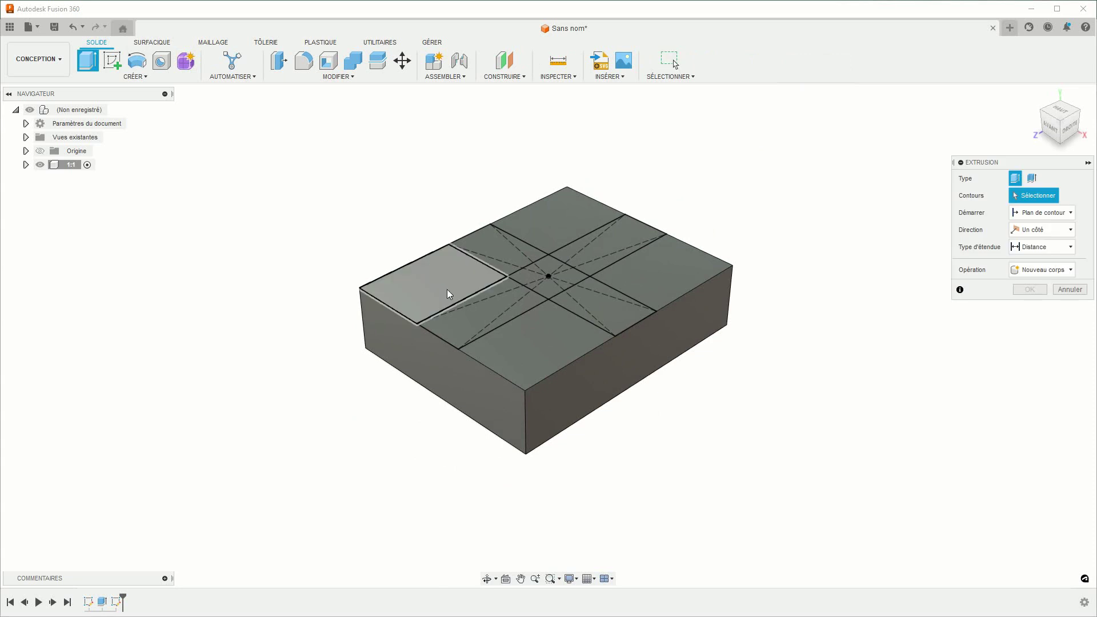
click(468, 317)
click(504, 248)
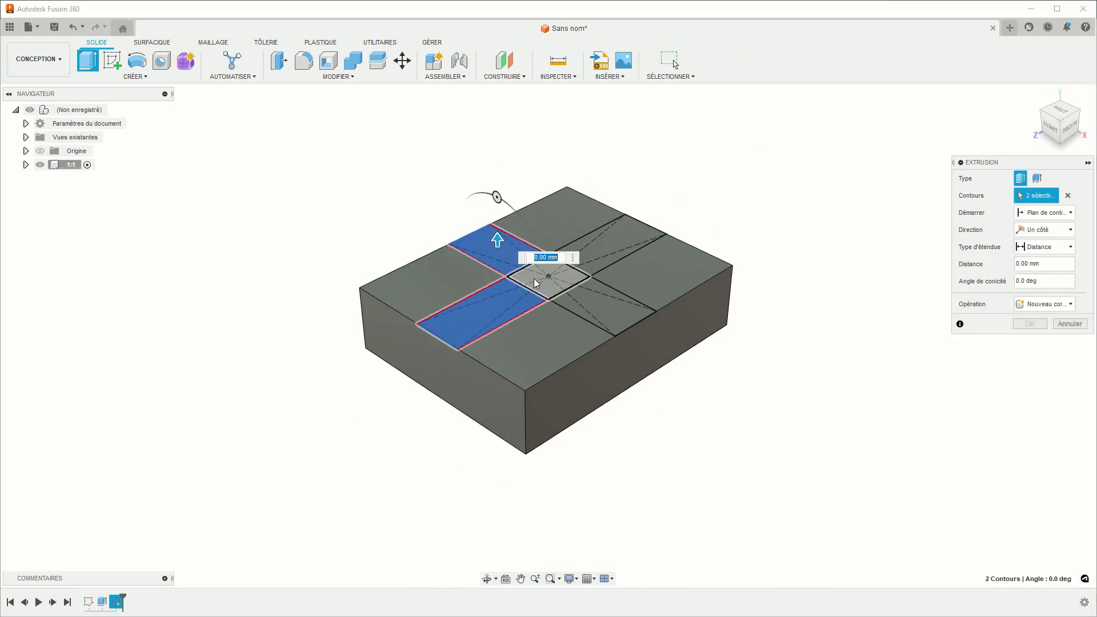
click(534, 278)
click(609, 247)
click(601, 306)
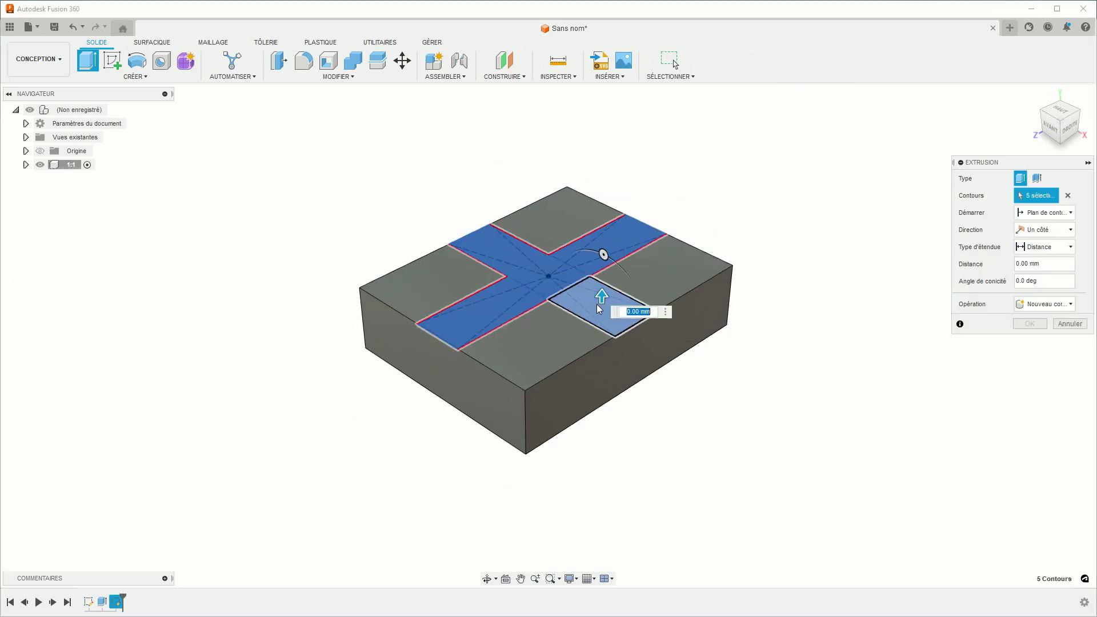
drag(600, 302, 598, 343)
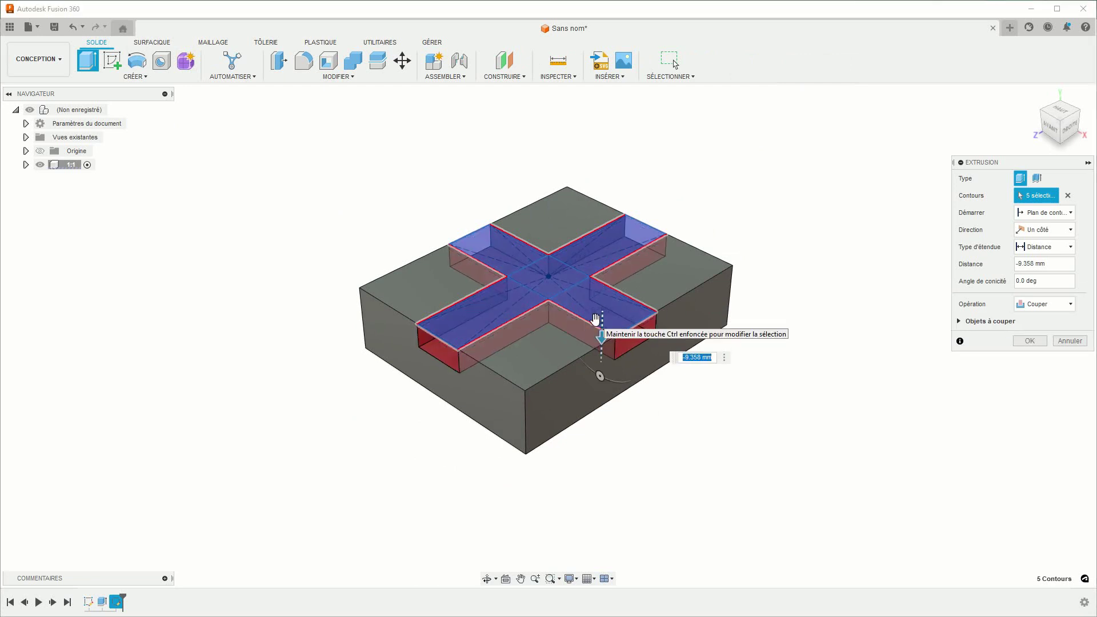
key(Return)
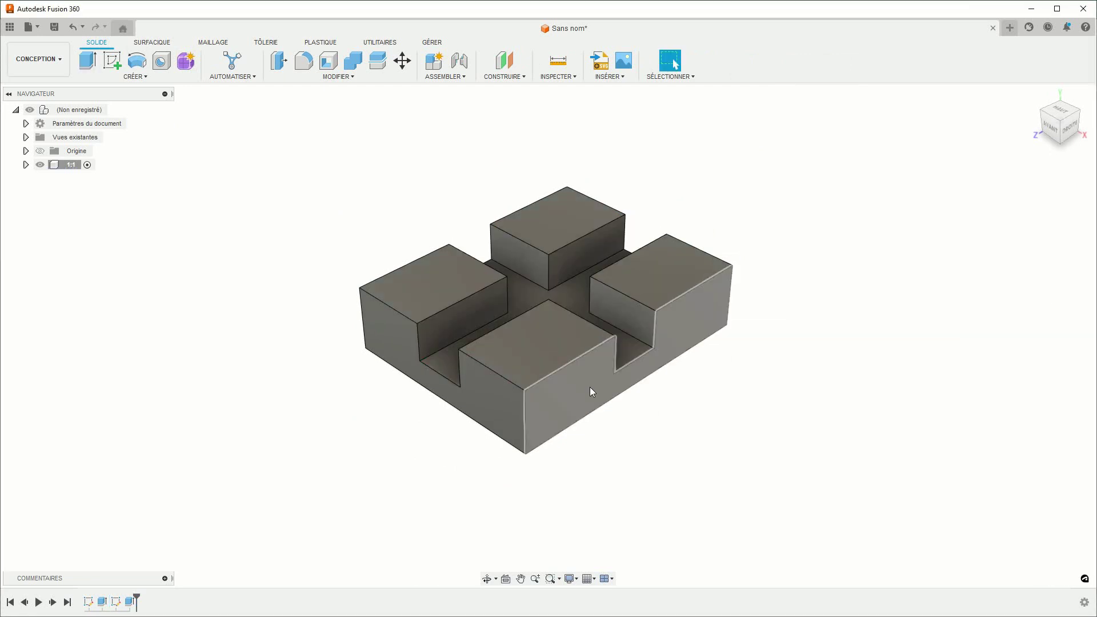
Create a new component named '2:1' under the root
mouse_move(583, 457)
shift+middle_down()
mouse_move(658, 478)
mouse_move(662, 492)
mouse_move(633, 463)
mouse_move(590, 462)
mouse_move(591, 479)
shift+middle_up()
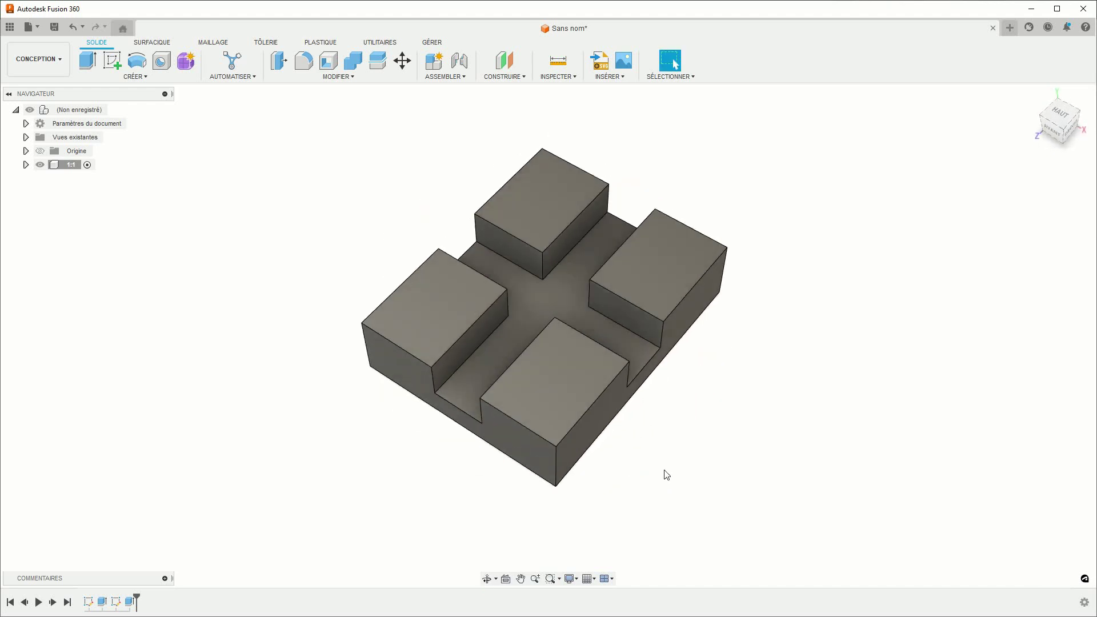
right_click(96, 110)
click(113, 136)
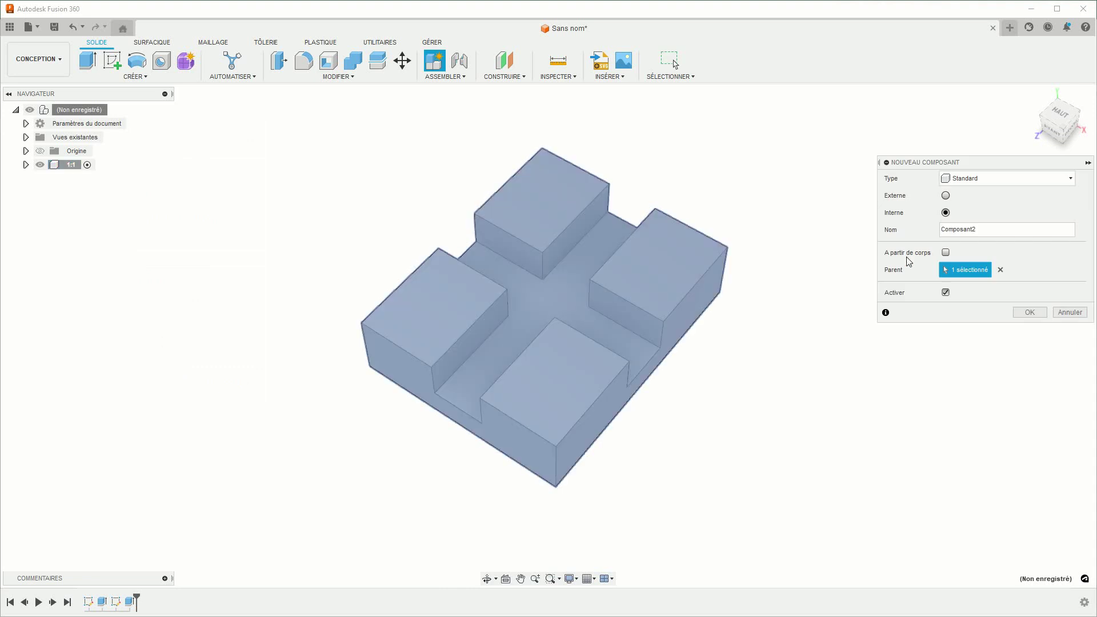
drag(981, 229, 885, 230)
text(2:1)
key(Return)
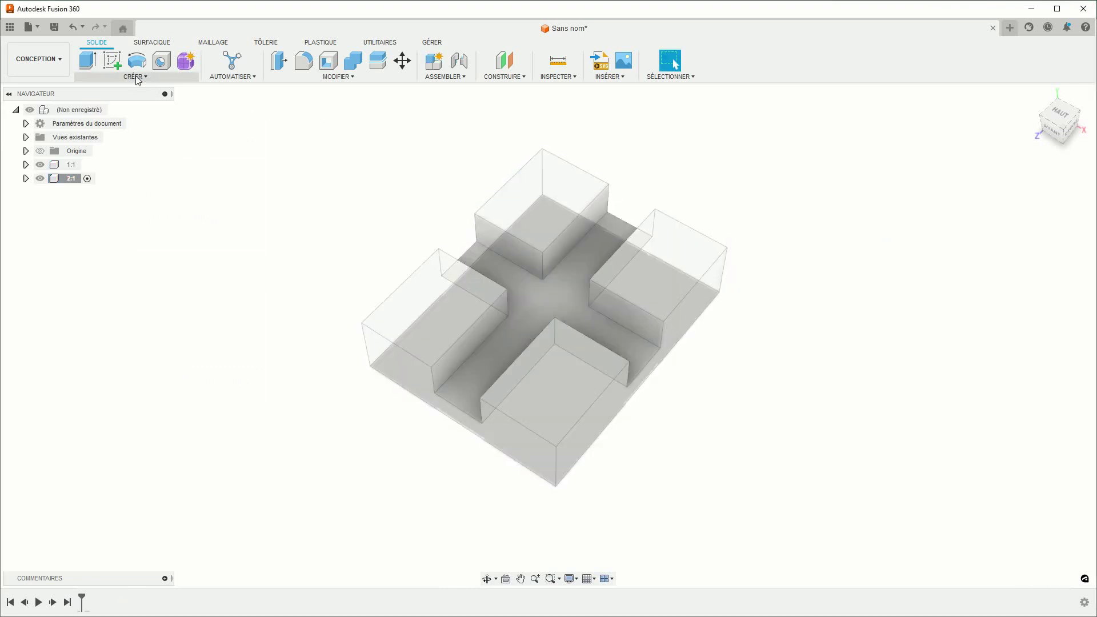
On the groove floor, sketch a 20 × 25 mm centre rectangle in the lower groove arm
click(112, 60)
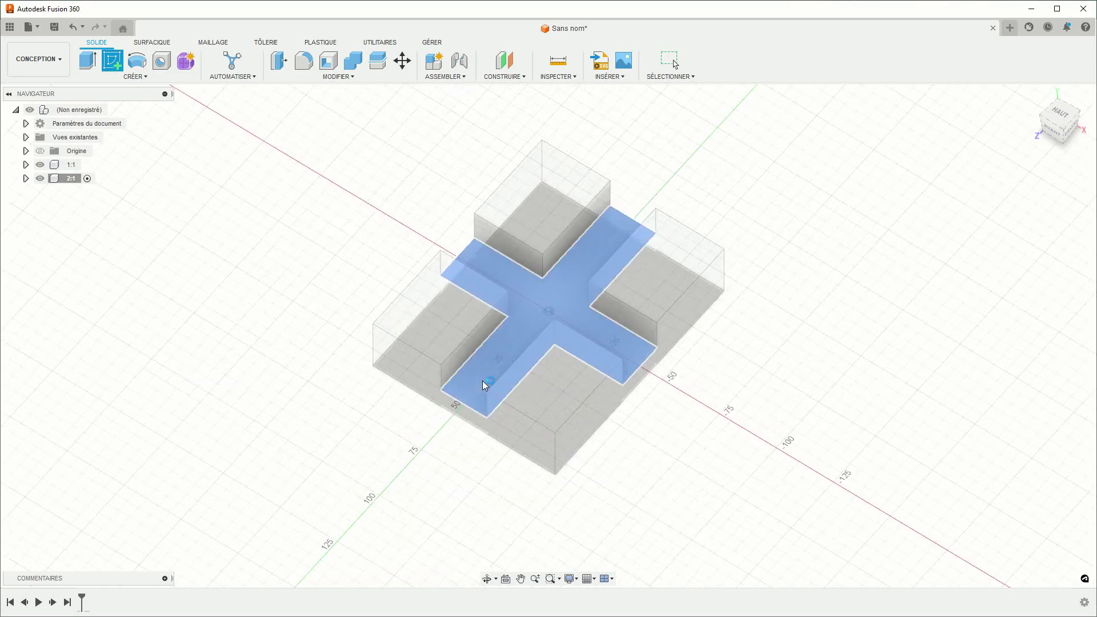
click(482, 381)
middle_drag(551, 417, 548, 409)
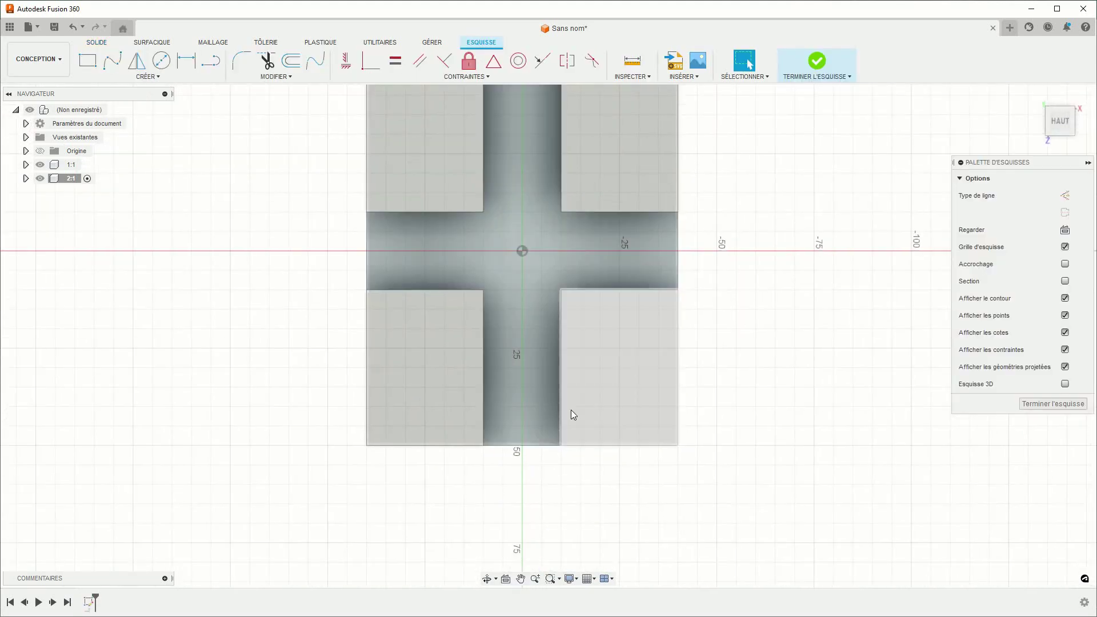
click(148, 77)
mouse_move(115, 100)
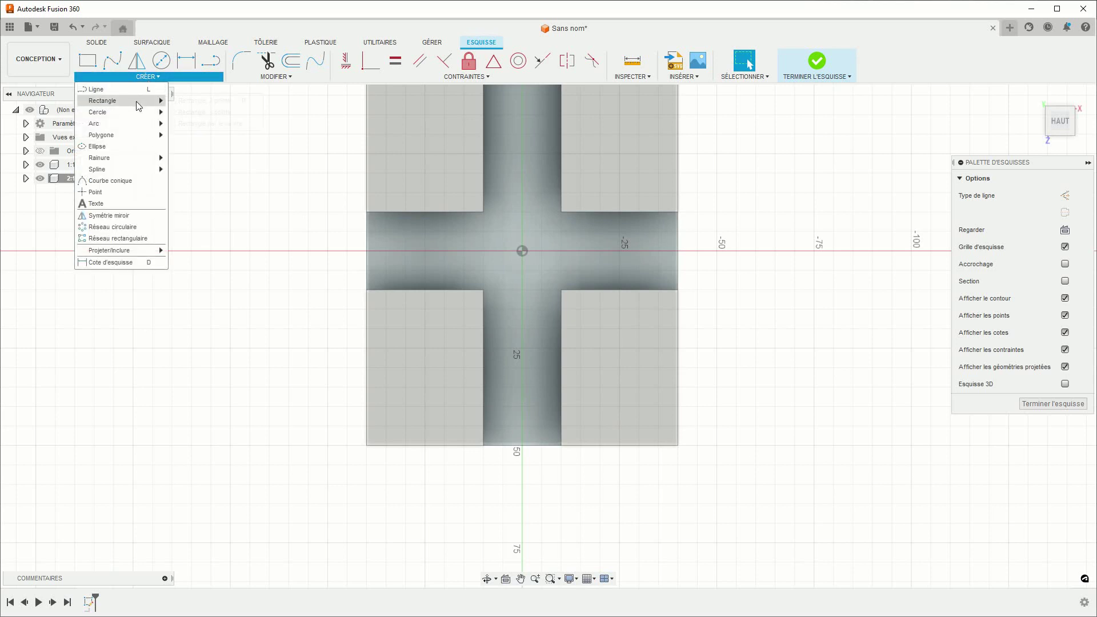
click(208, 123)
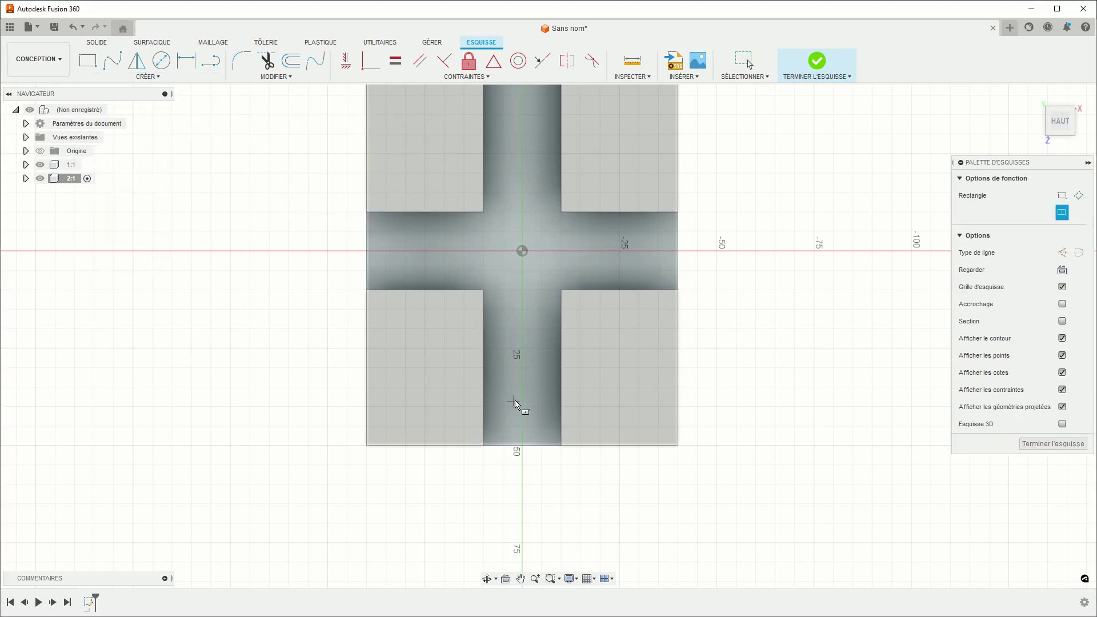
click(523, 386)
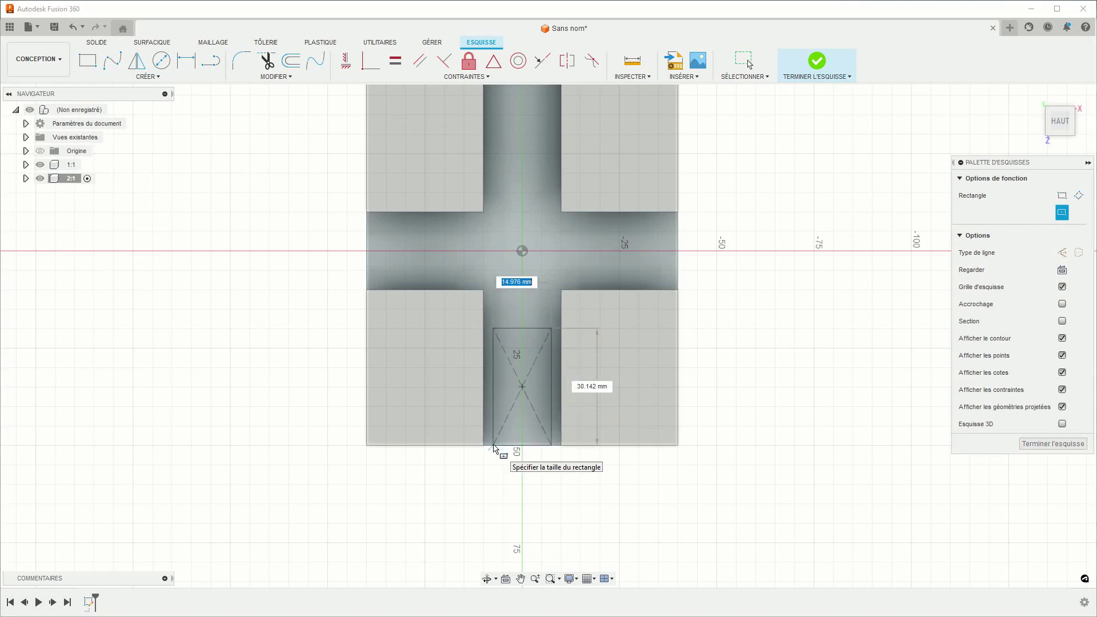
key(Tab)
text(25)
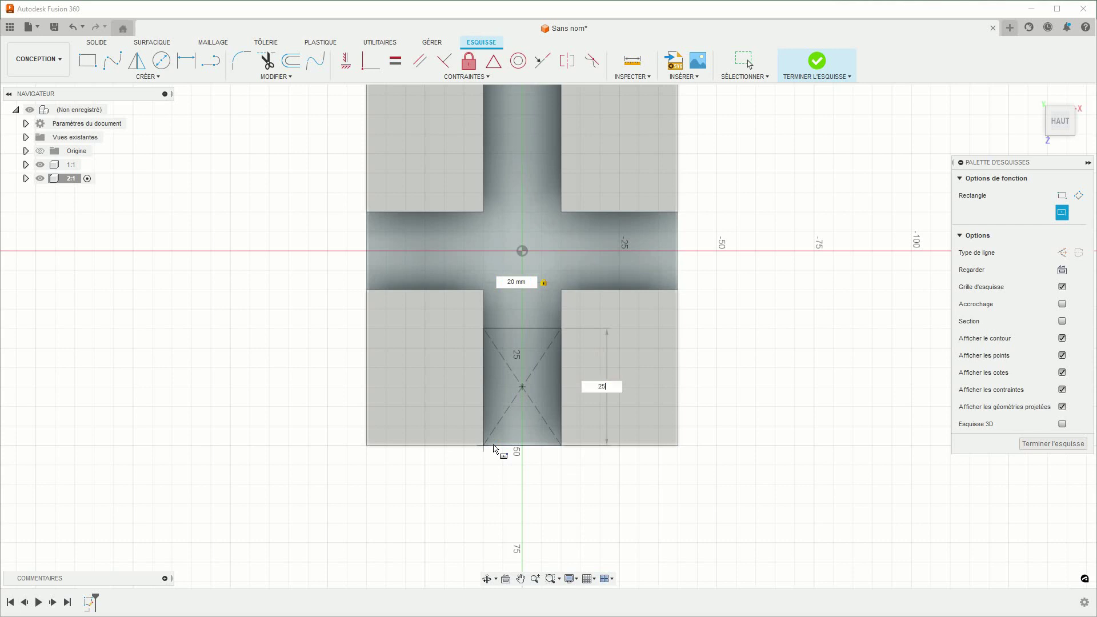
key(Return)
key(Escape)
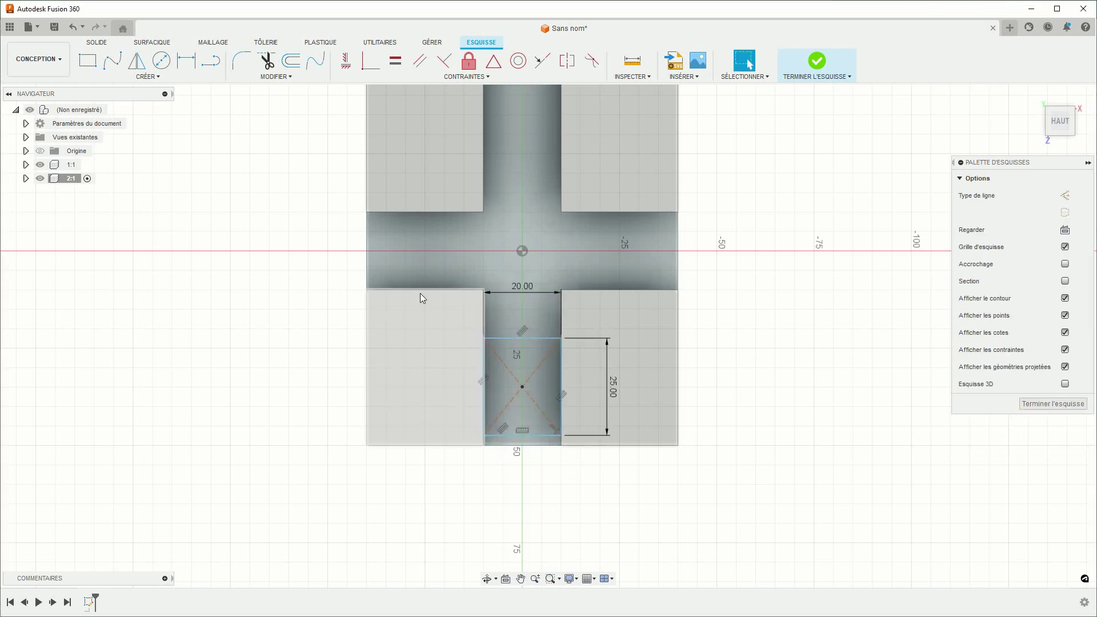
Align the rectangle centre vertically with the origin and its bottom line with the block edge
click(346, 61)
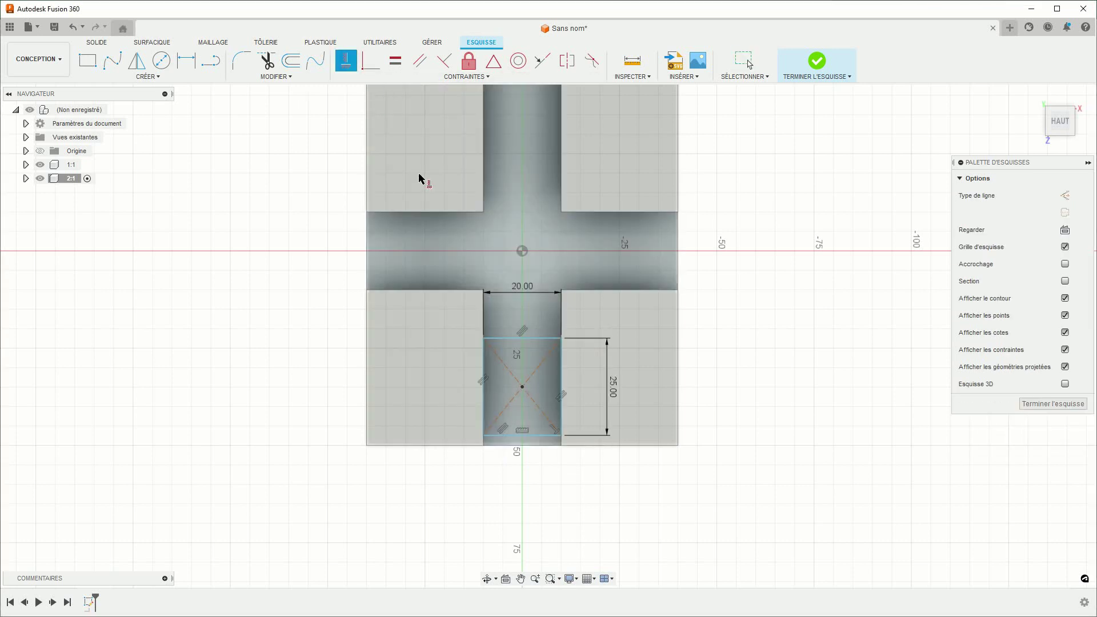
click(522, 388)
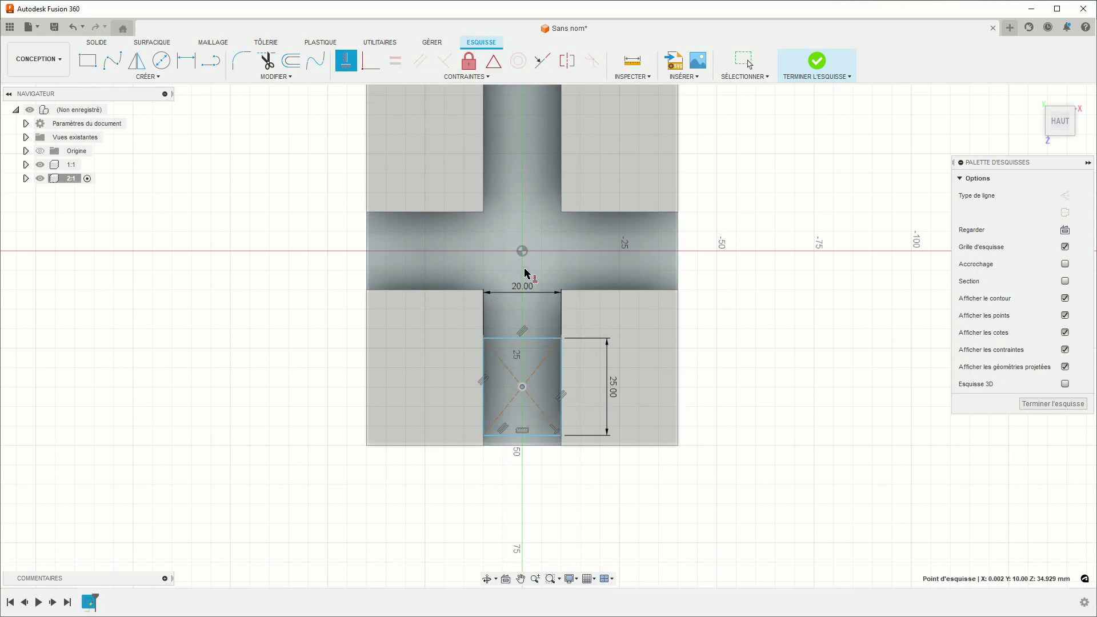
click(522, 251)
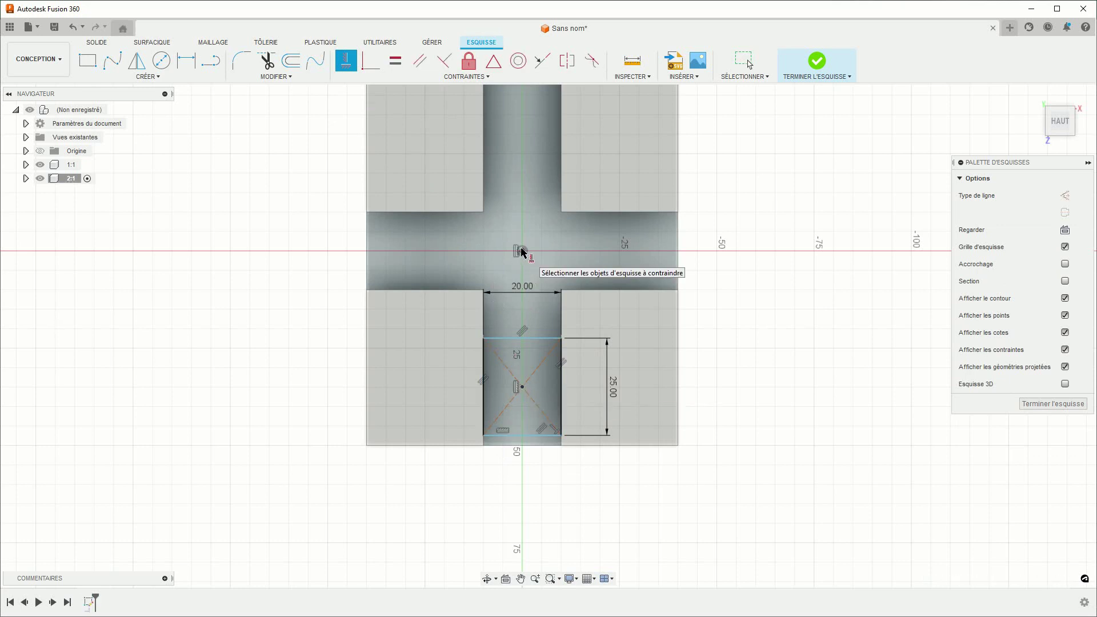
click(508, 437)
click(485, 447)
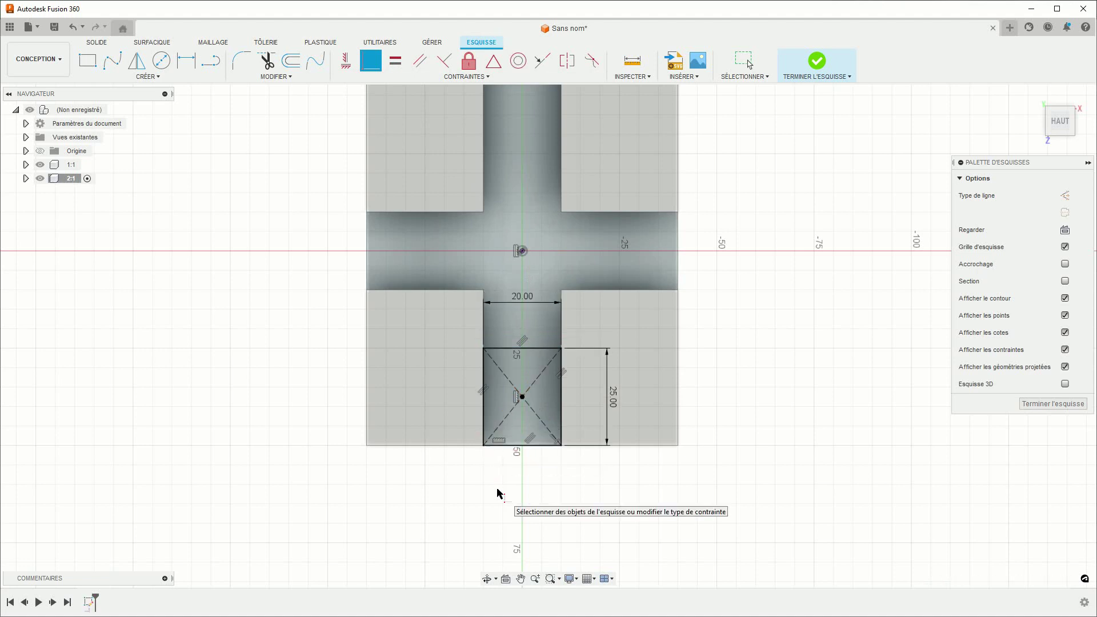
Add a 7.50 mm circle at the rectangle's centre and finish the sketch
click(161, 60)
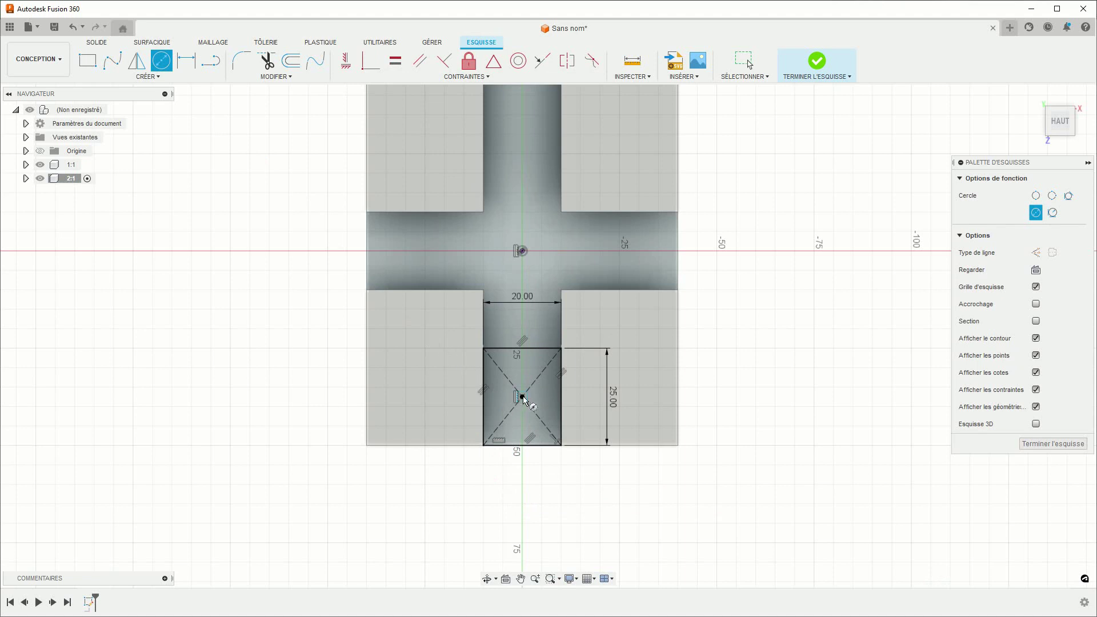
click(523, 396)
text(7.5)
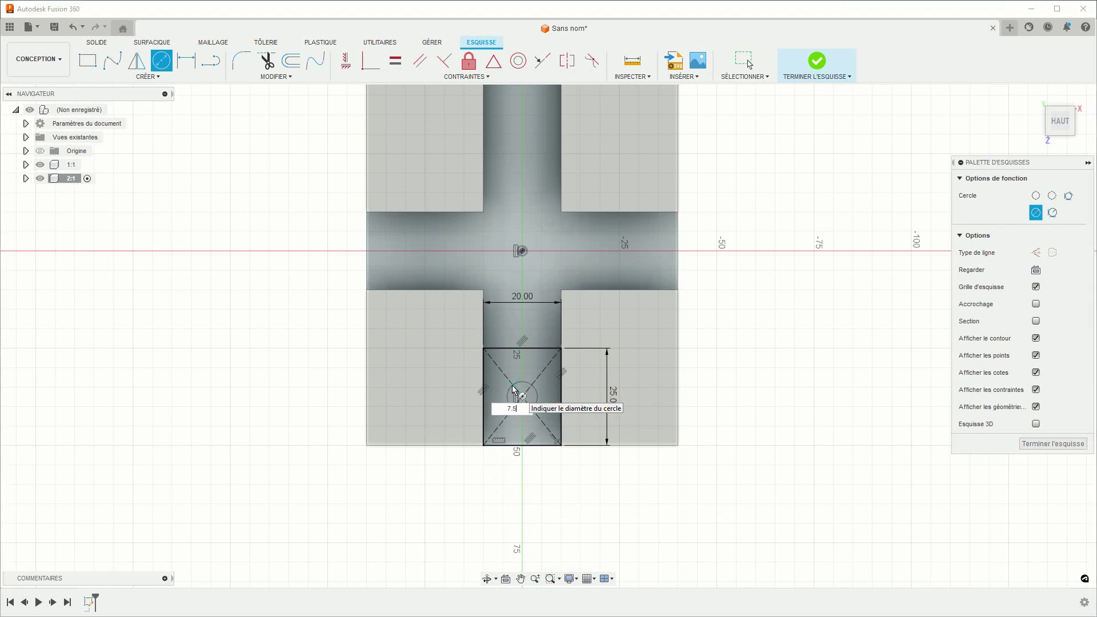
key(Return)
key(Escape)
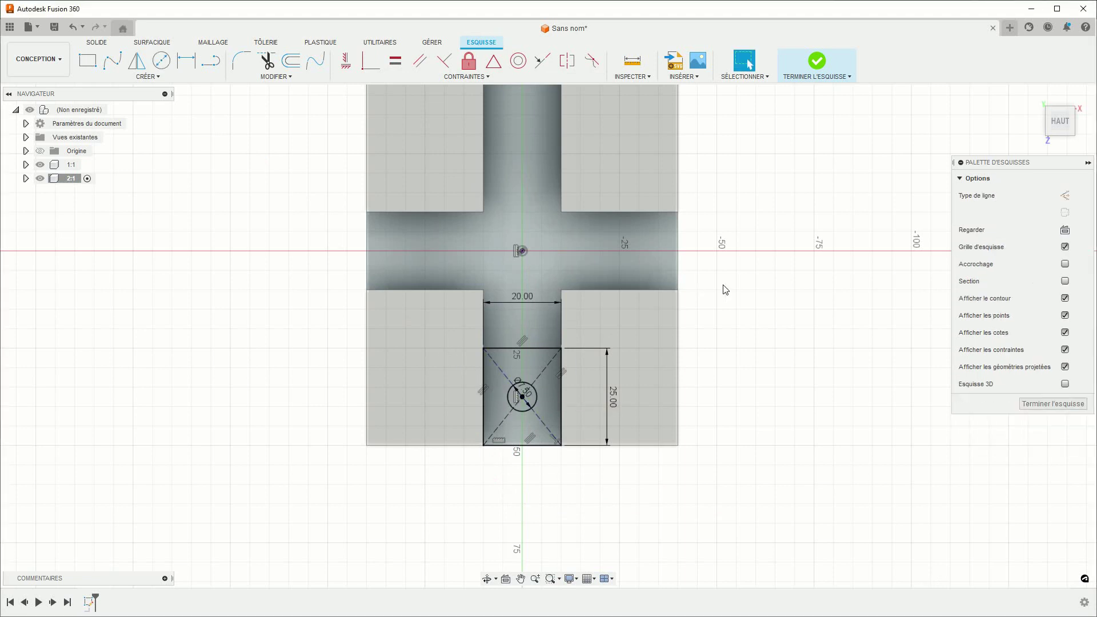
click(817, 63)
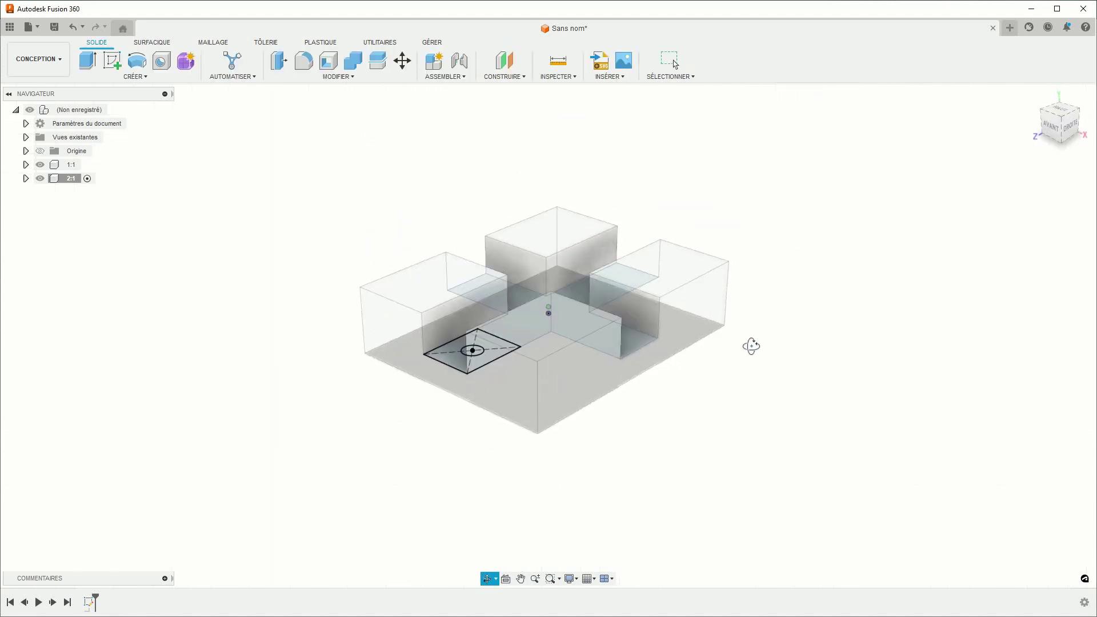
Extrude the 20 × 25 mm rectangle profile, excluding the circle, upward into a holed cube
click(89, 64)
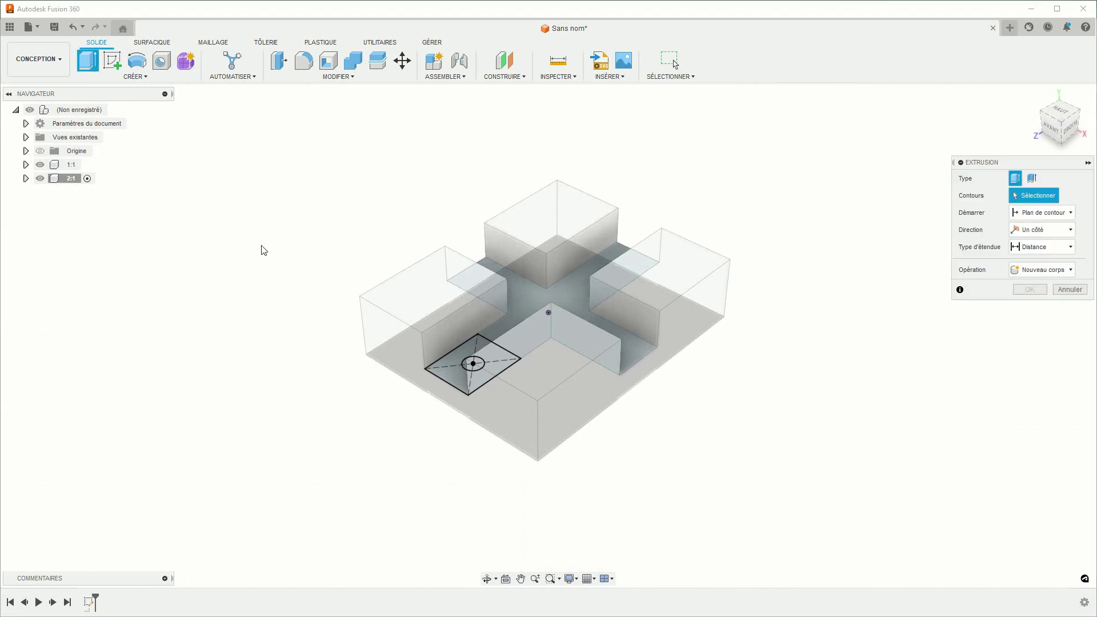
click(465, 369)
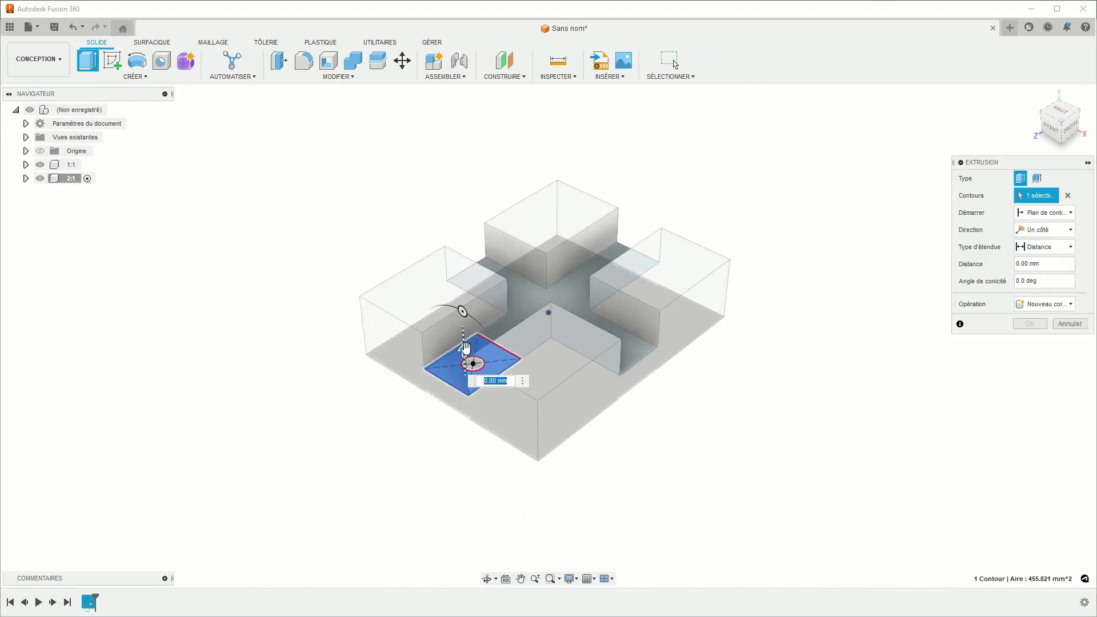
drag(464, 350, 462, 302)
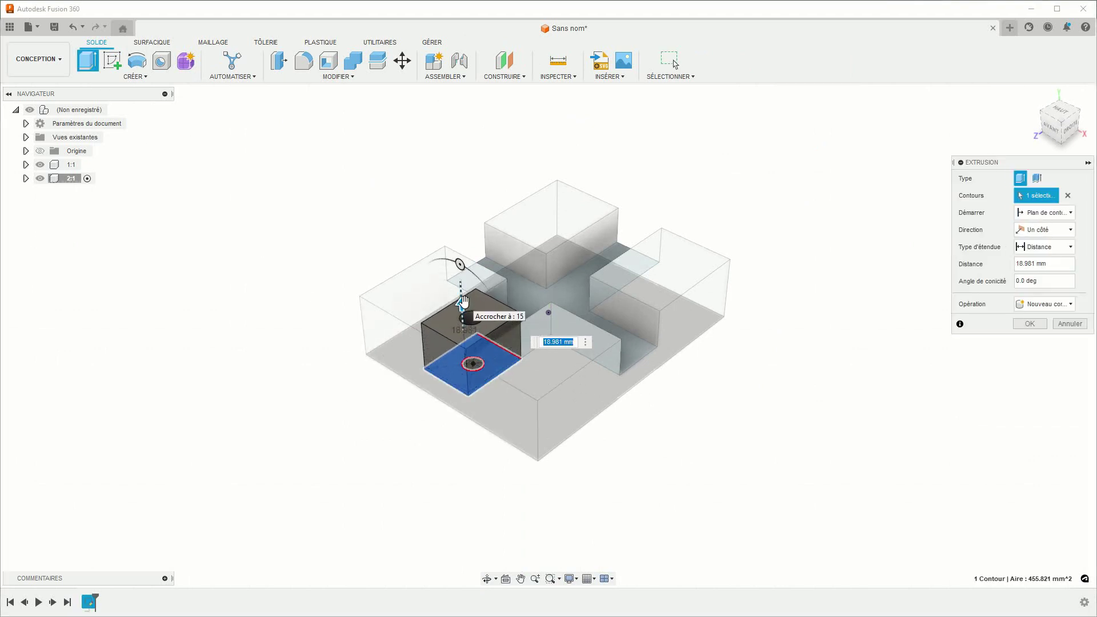
key(Return)
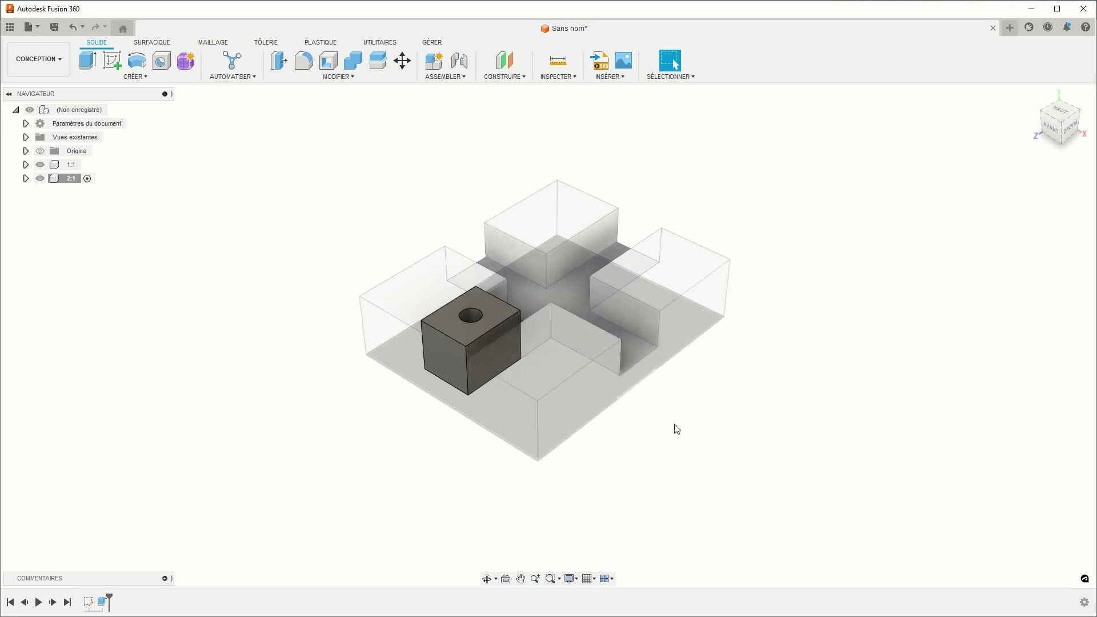
scroll(677, 430, up, 1)
middle_drag(677, 429, 683, 434)
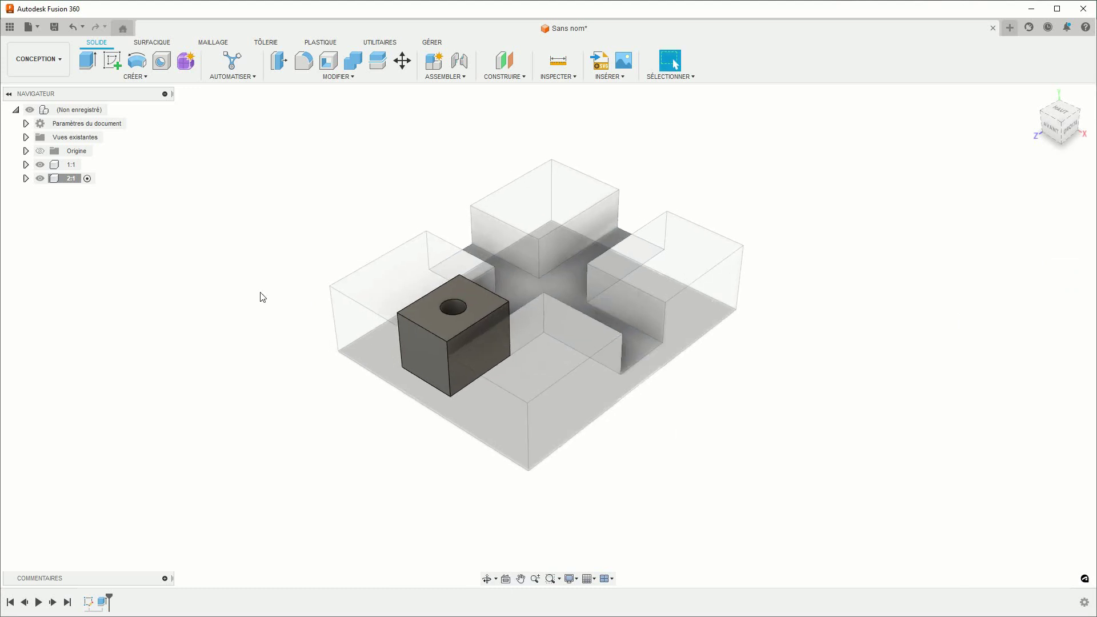
Paste a copy of component 2:1 as 2:2 at the block's front-right, rotated 90° about Y
double_click(97, 109)
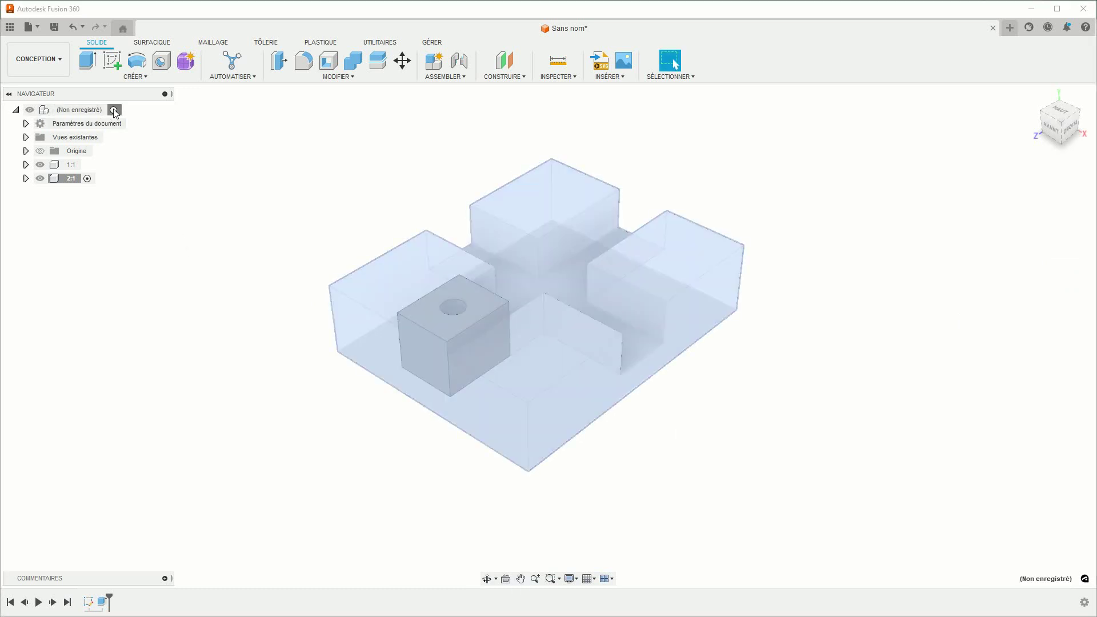
key(Escape)
right_click(77, 181)
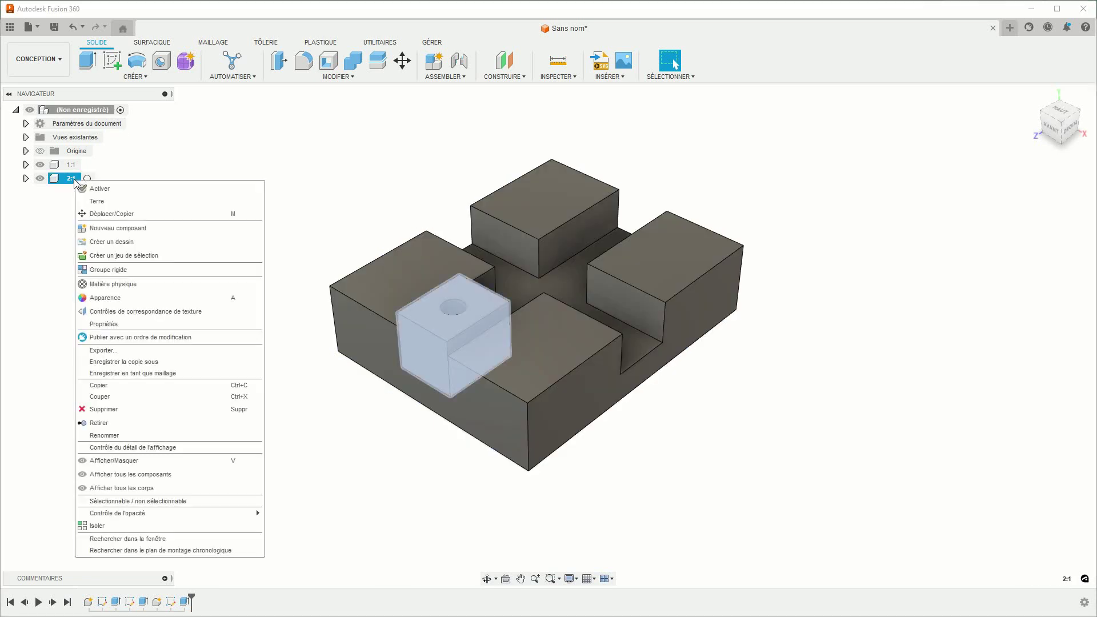
click(98, 390)
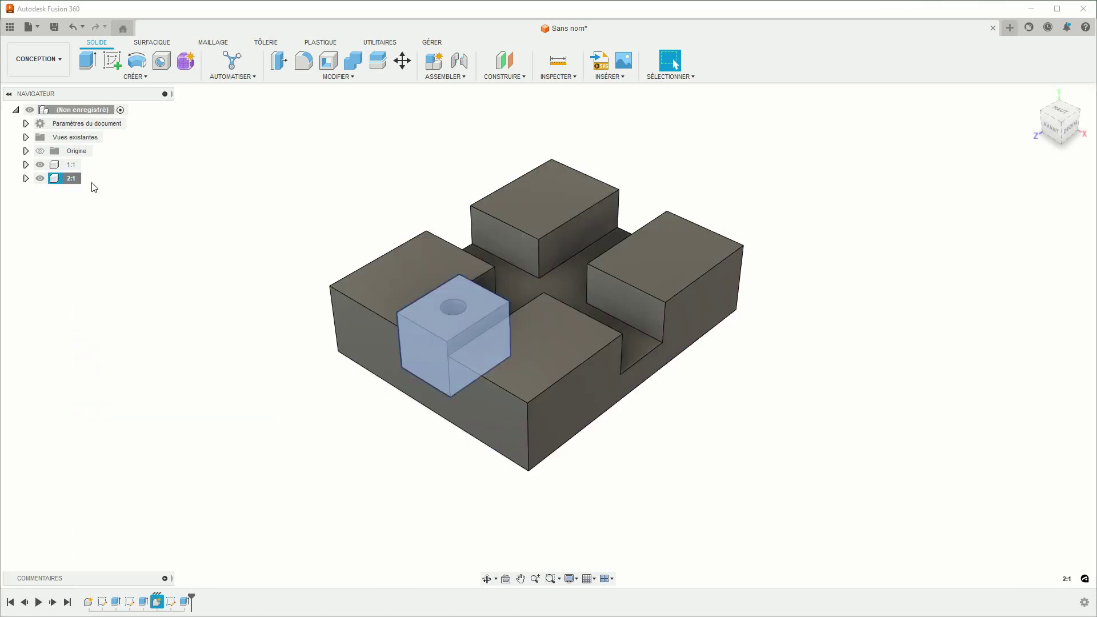
right_click(81, 109)
click(95, 289)
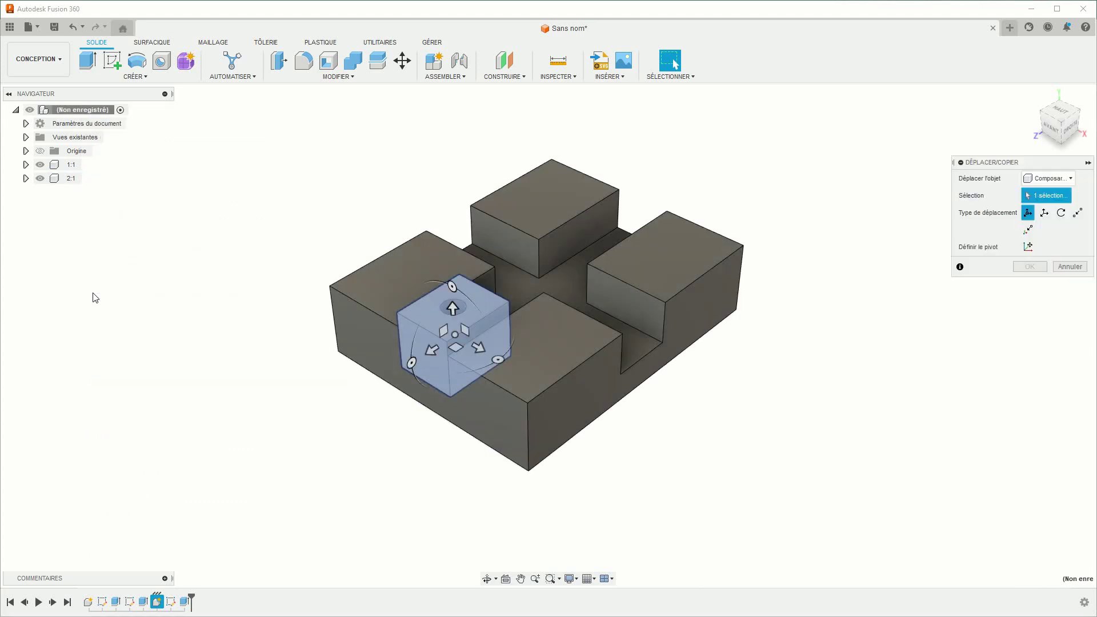
mouse_move(452, 345)
mouse_down()
mouse_move(721, 377)
mouse_move(764, 320)
mouse_up()
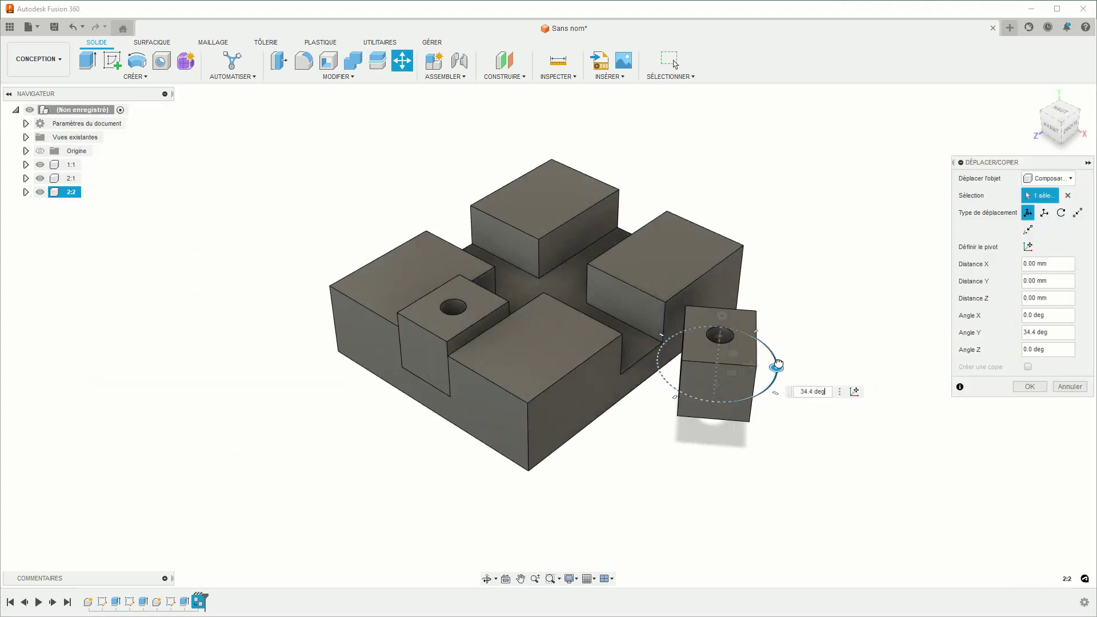
click(1037, 385)
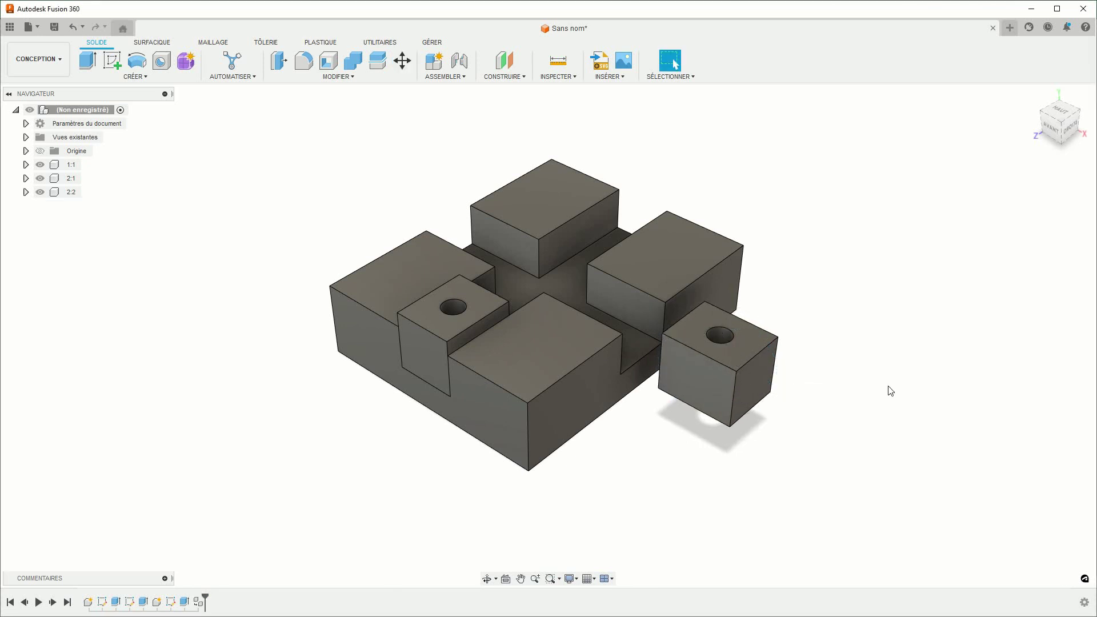
Start a new joint with the Slider motion type
click(467, 62)
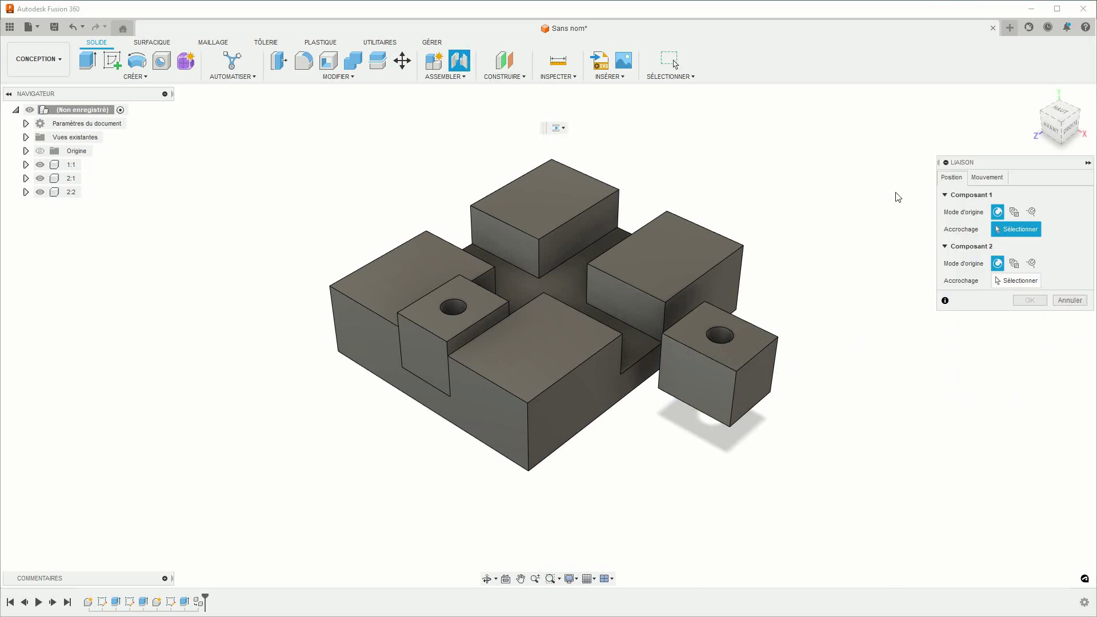
click(987, 177)
click(997, 194)
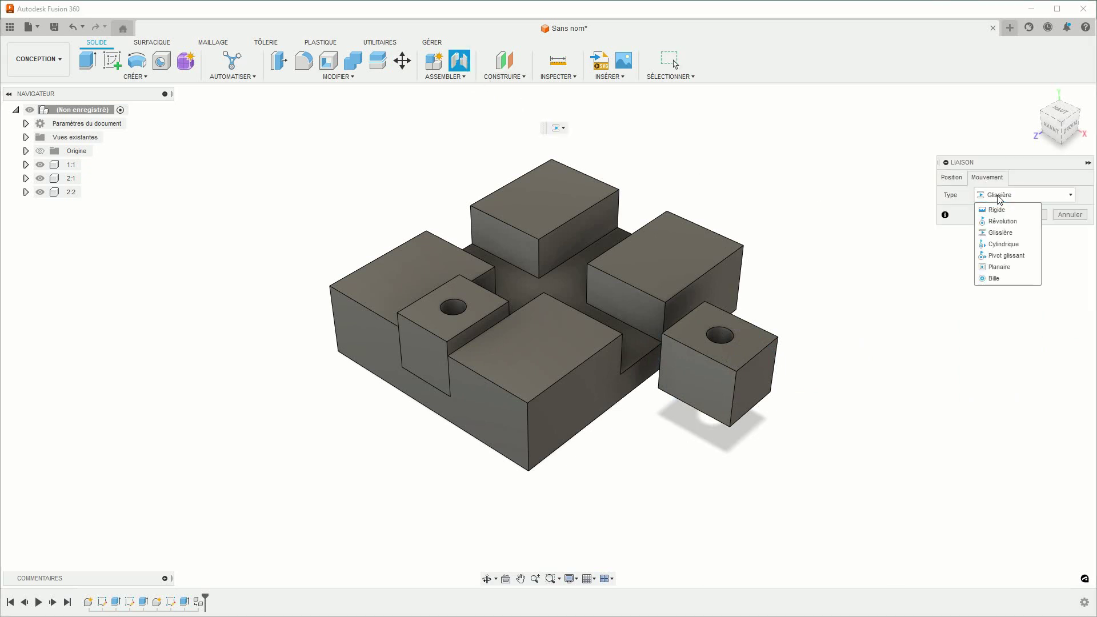
click(999, 198)
click(951, 179)
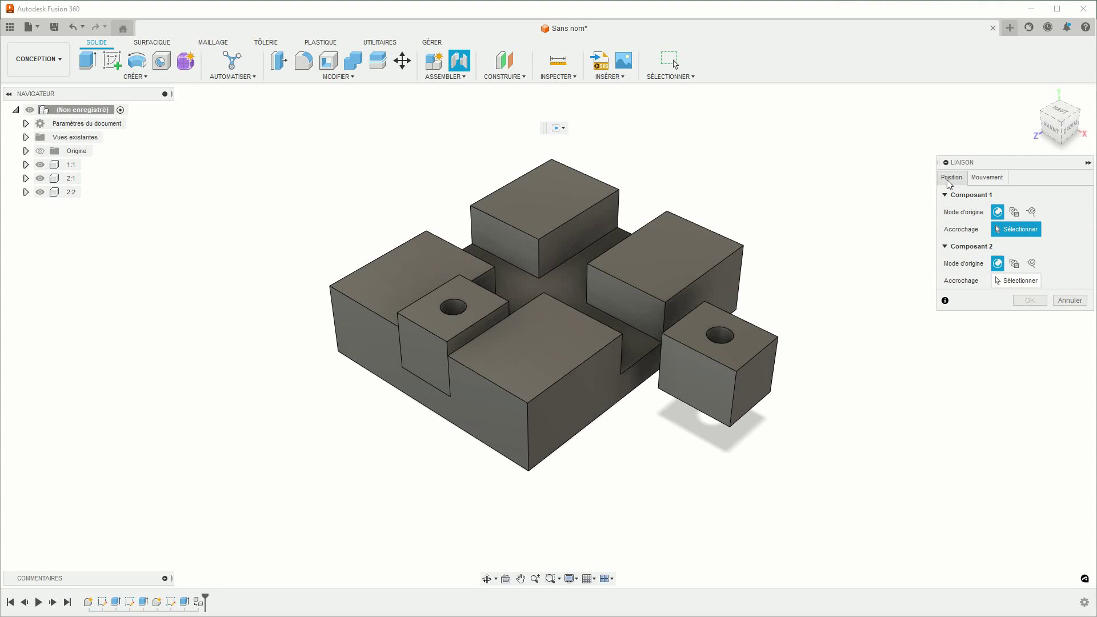
Join the small cube to the grooved block, flipped, with a -10 mm Y offset
click(420, 358)
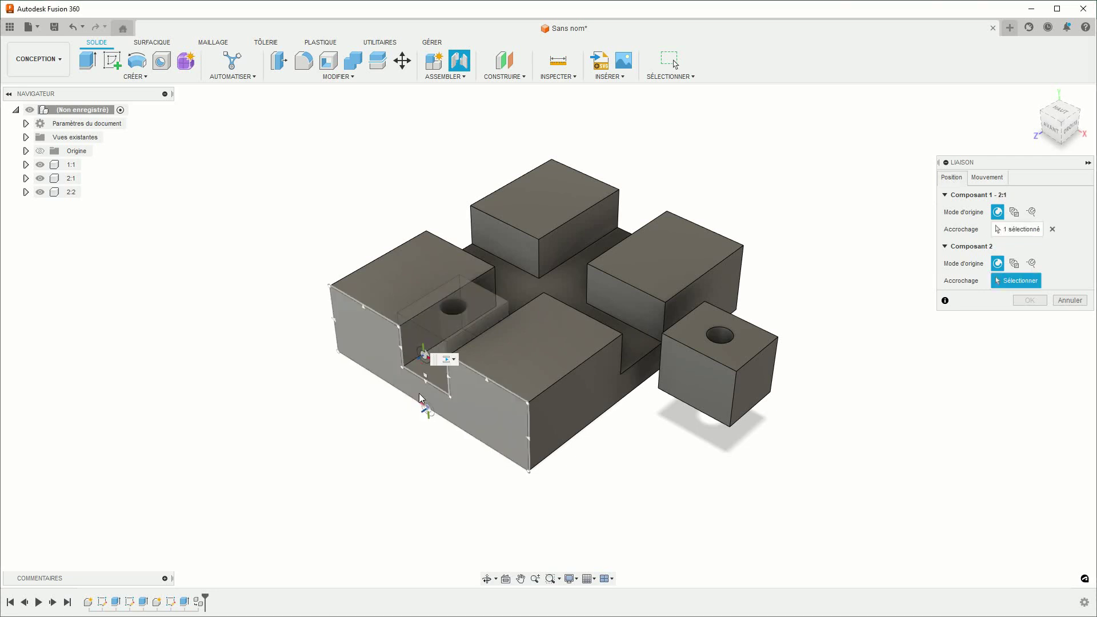
click(423, 387)
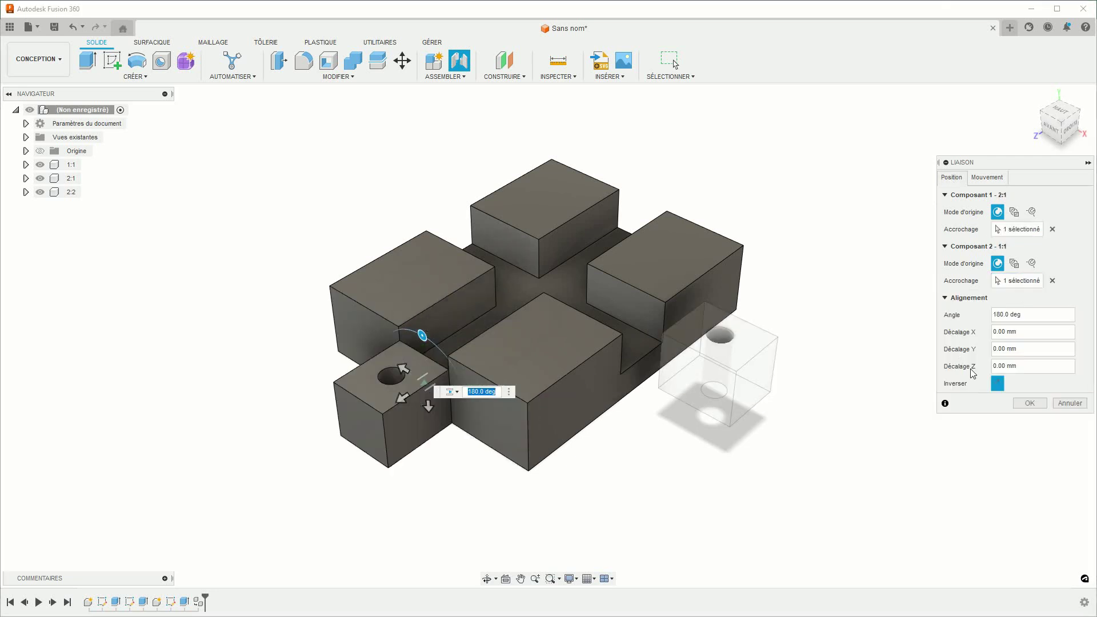
click(995, 384)
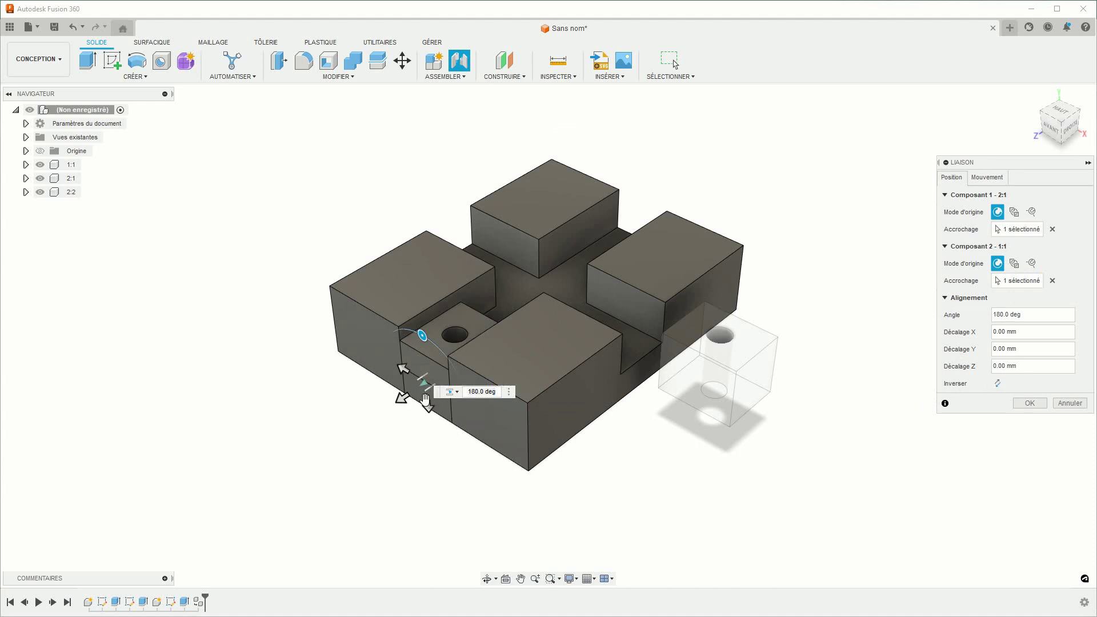
drag(427, 407, 427, 370)
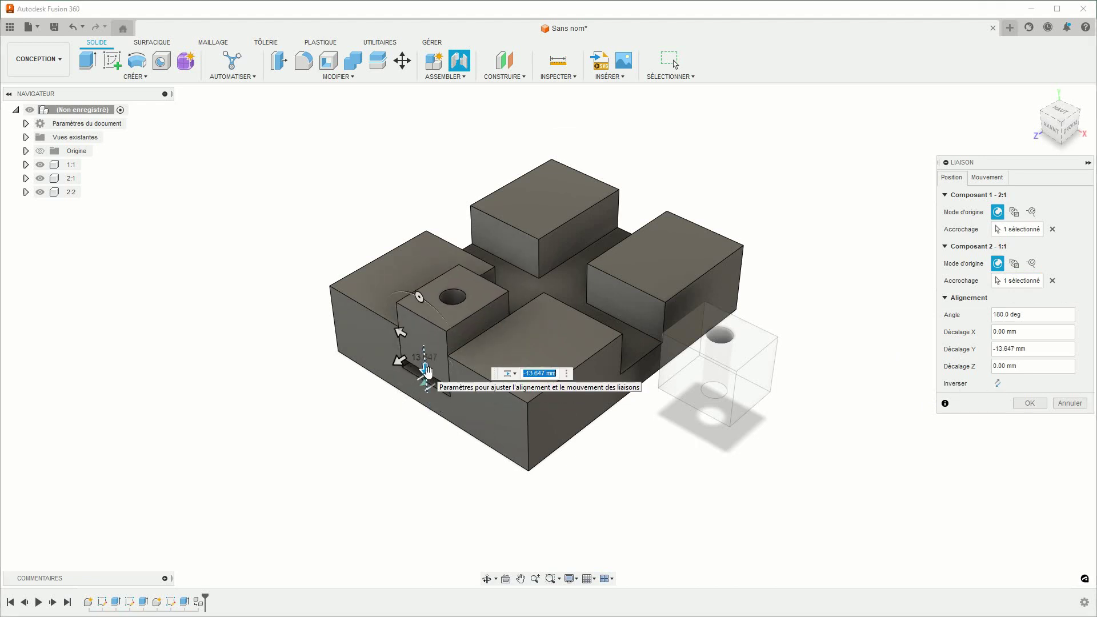
text(0)
key(Return)
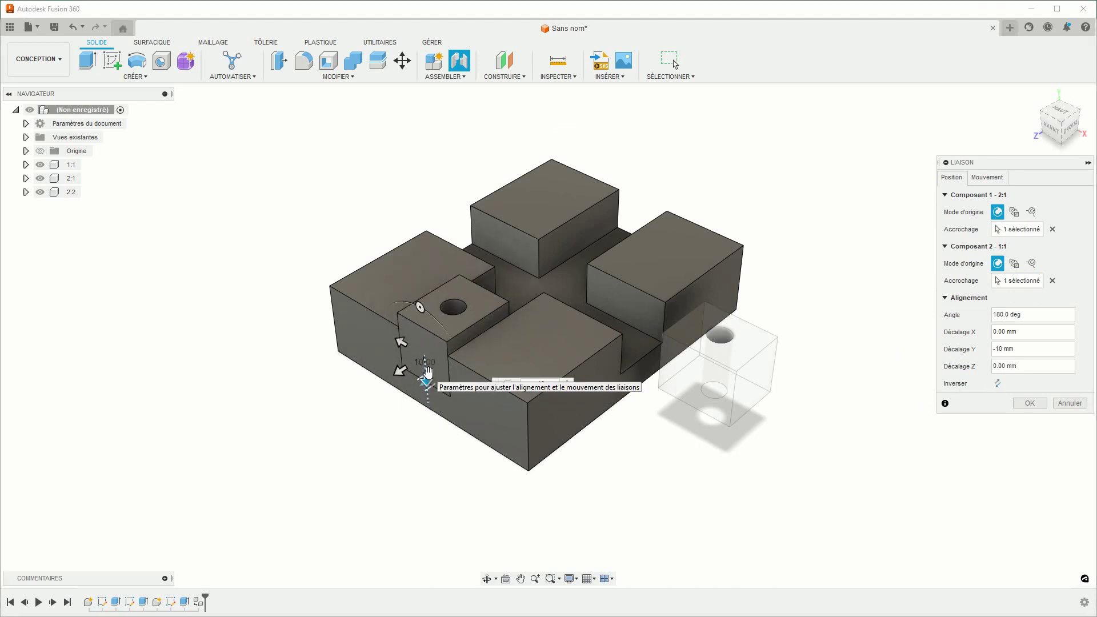
key(Return)
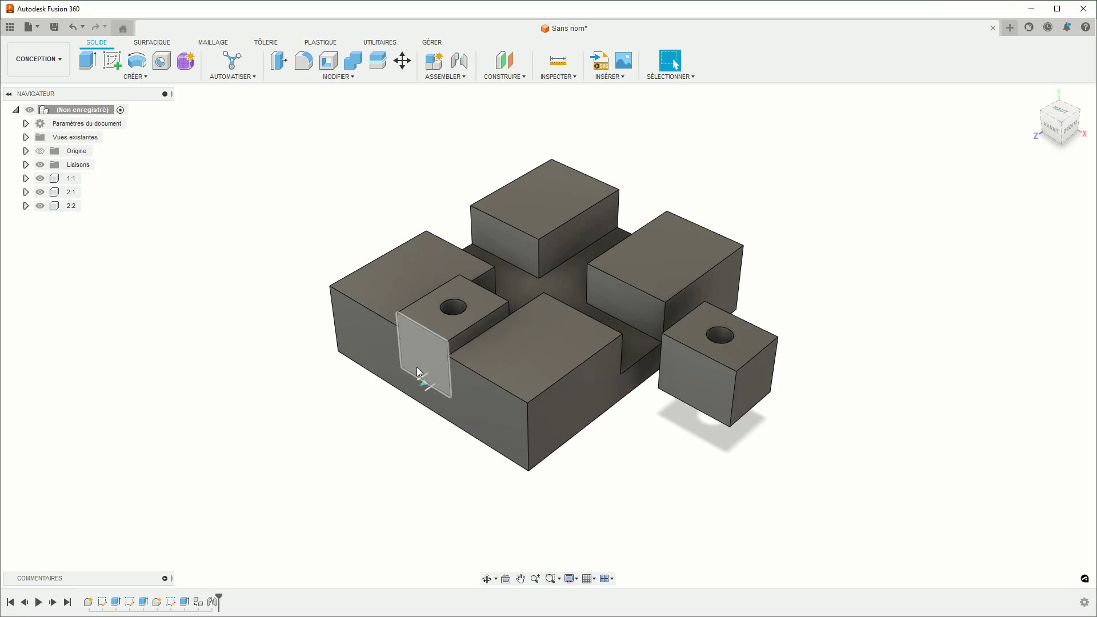
Slide cube 2:1 partway out along its groove to test the slider, then start another joint
right_click(71, 180)
click(89, 205)
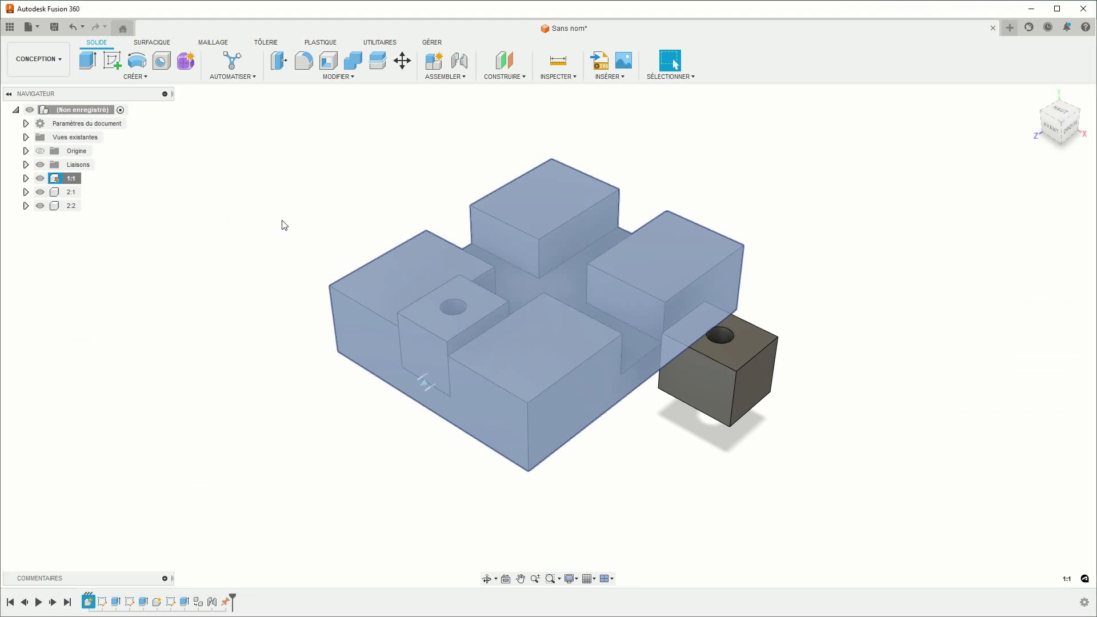
key(ctrl+z)
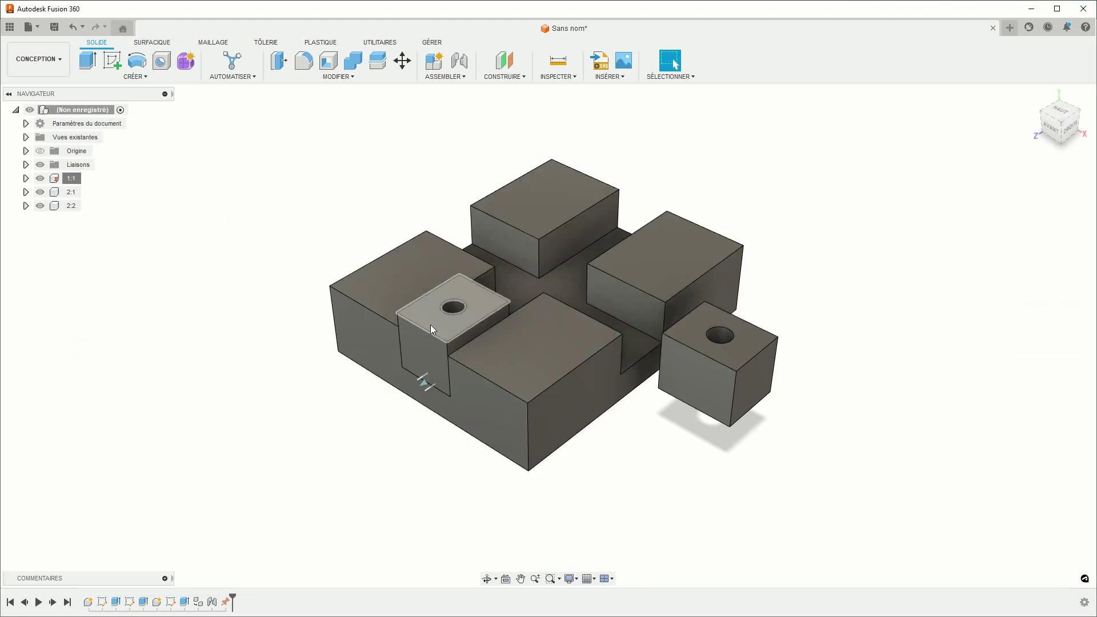
mouse_move(430, 325)
mouse_down()
mouse_move(676, 205)
mouse_move(392, 340)
mouse_up()
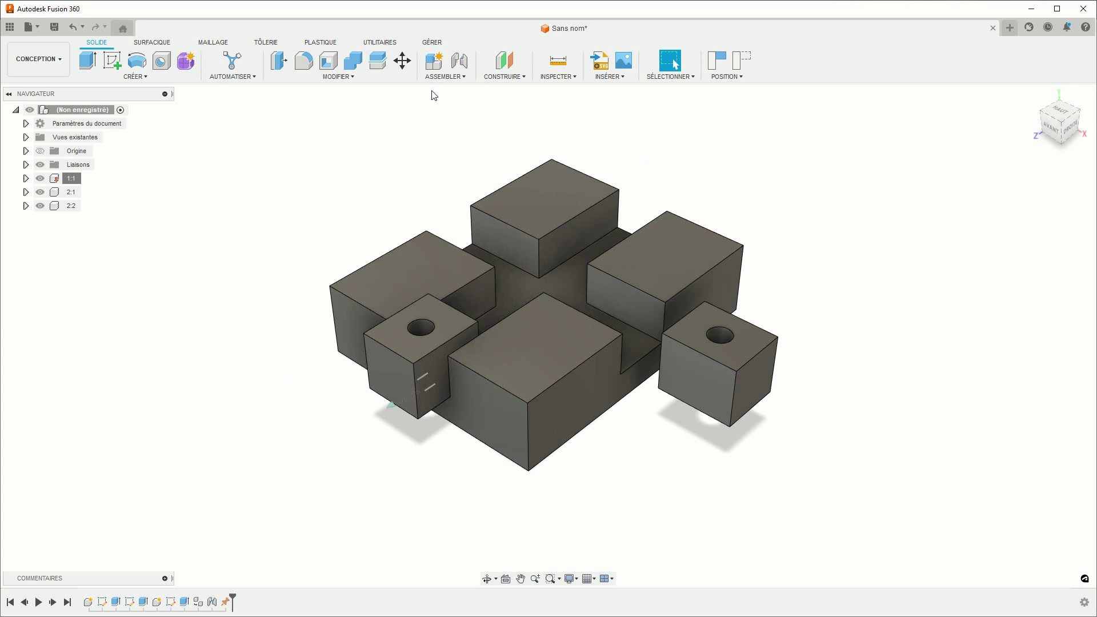
click(464, 61)
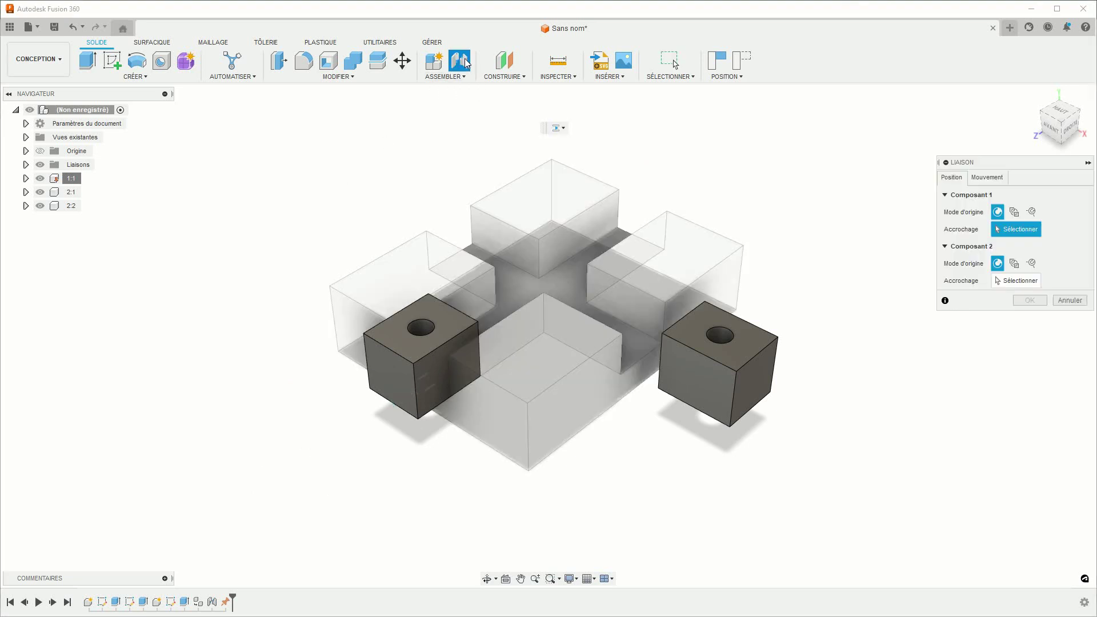
Joint the second cube to the block edge, flipped and offset -10 mm in Y
click(749, 383)
click(643, 371)
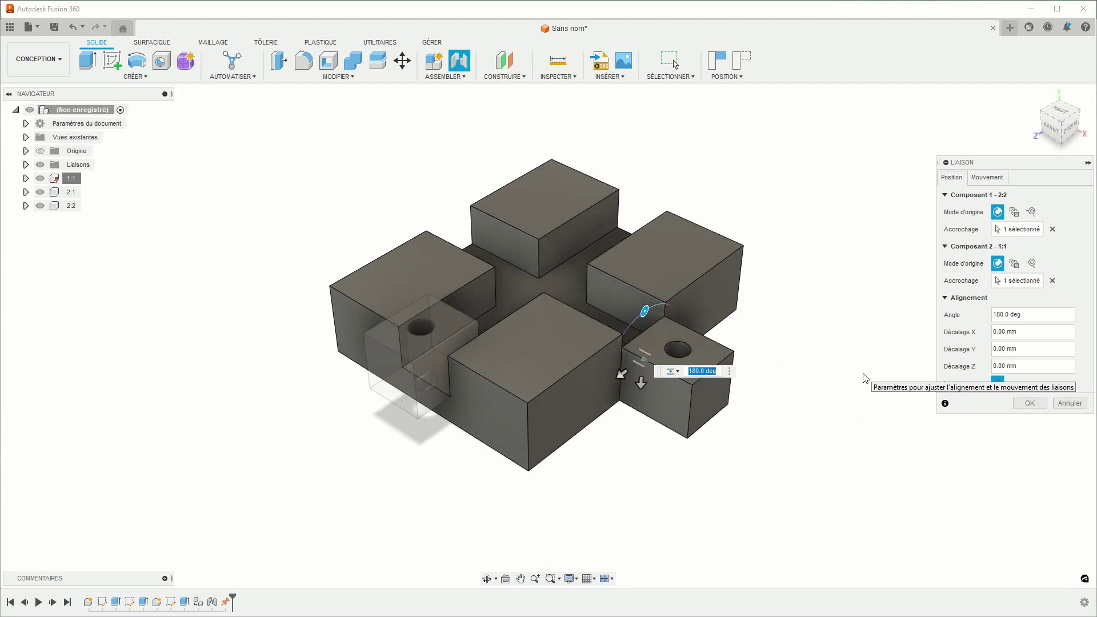
drag(641, 382, 647, 346)
text(-10)
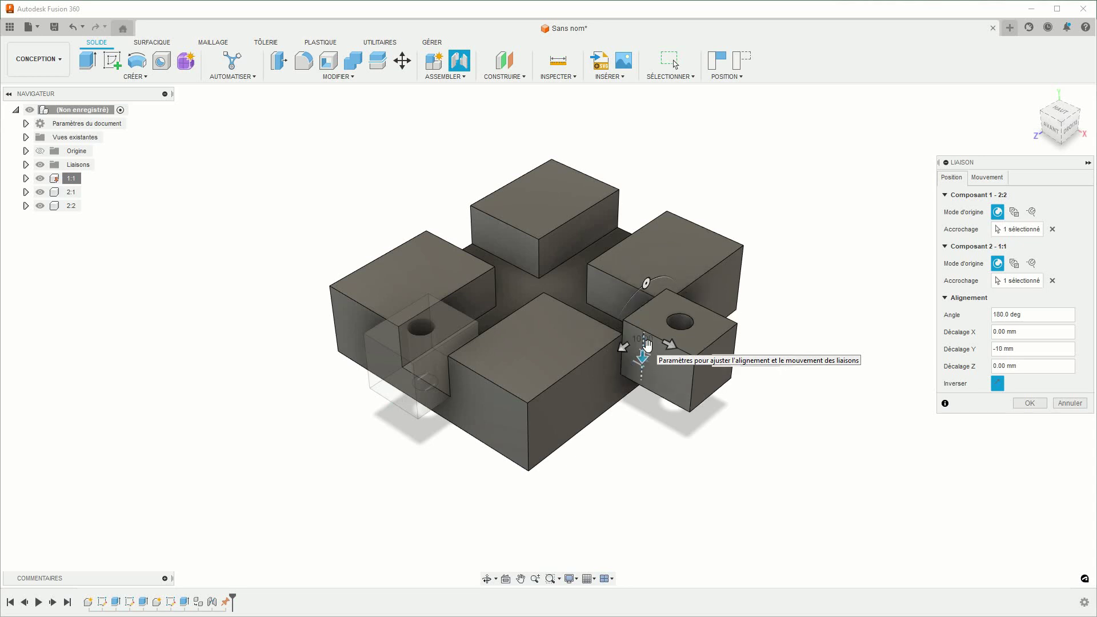
key(Return)
Drag the front and back cubes along their grooves to test both sliding joints
scroll(766, 388, up, 2)
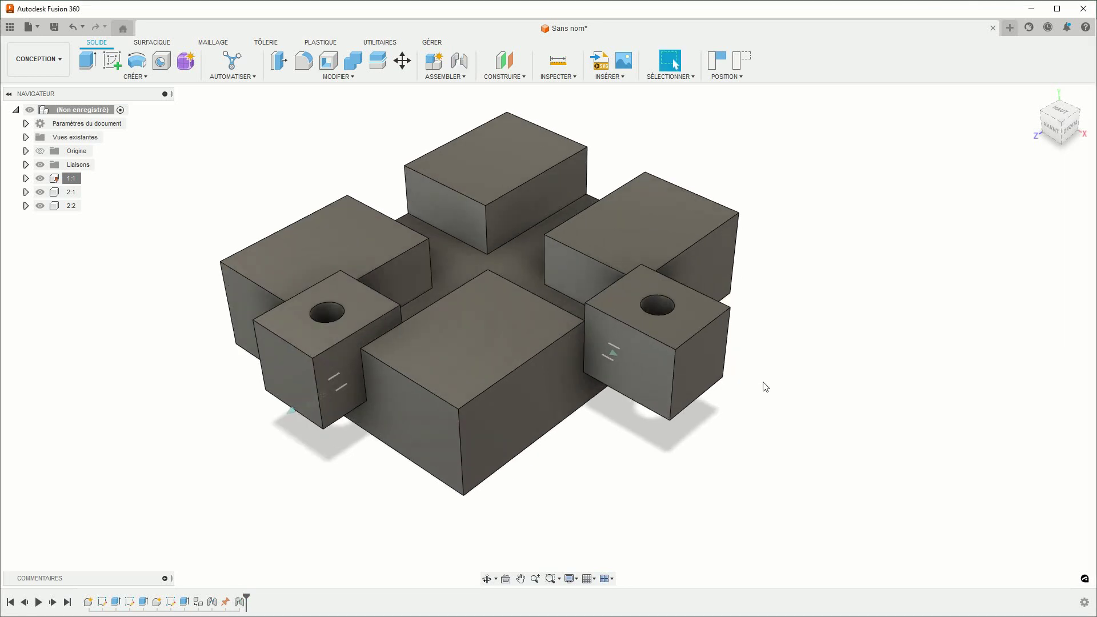
mouse_move(764, 385)
middle_down()
mouse_move(779, 392)
mouse_move(459, 405)
middle_up()
mouse_move(447, 405)
mouse_down()
mouse_move(646, 232)
mouse_move(469, 373)
mouse_up()
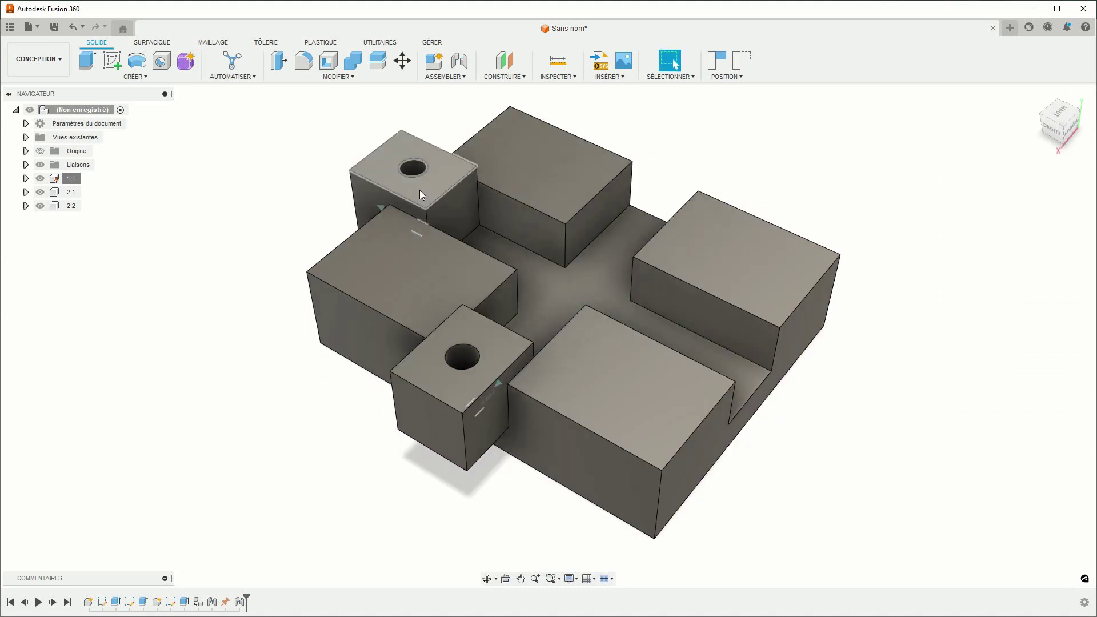
mouse_move(419, 190)
mouse_down()
mouse_move(676, 348)
mouse_move(423, 200)
mouse_up()
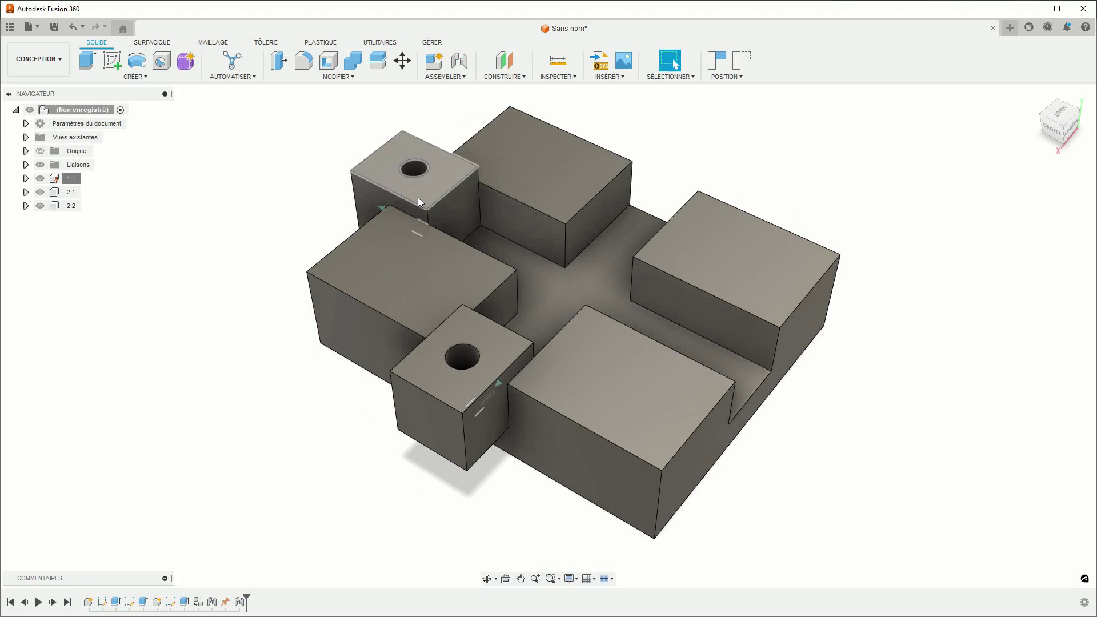
mouse_move(417, 197)
shift+middle_down()
mouse_move(289, 480)
mouse_move(360, 466)
mouse_move(477, 465)
shift+middle_up()
scroll(391, 465, down, 3)
scroll(391, 465, down, 2)
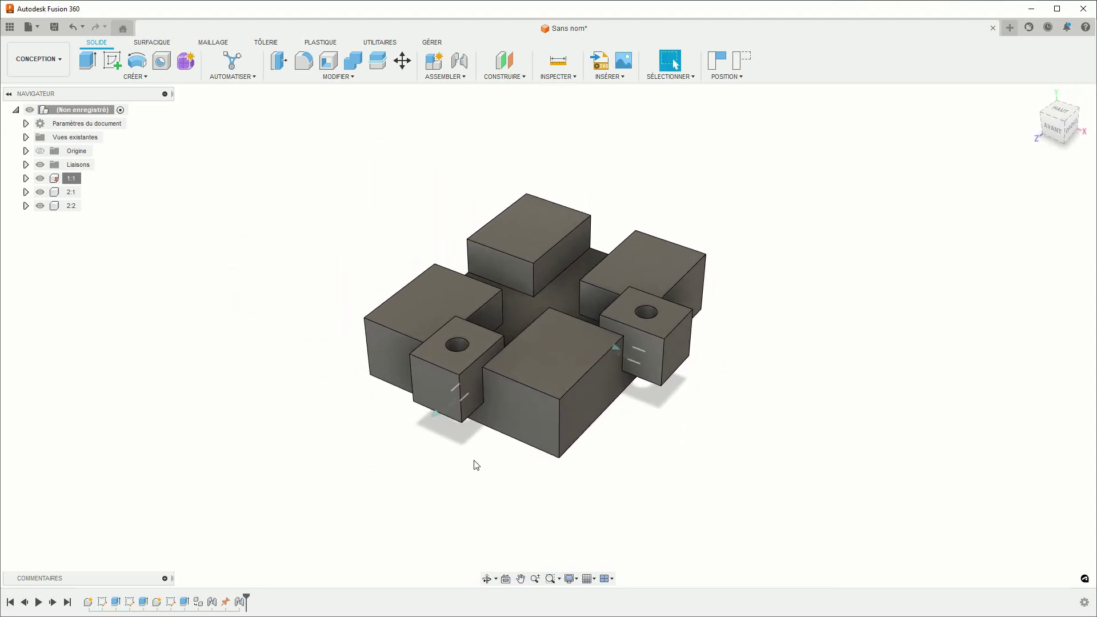
Add a new component named '3' under the root assembly and begin a sketch in it
right_click(55, 105)
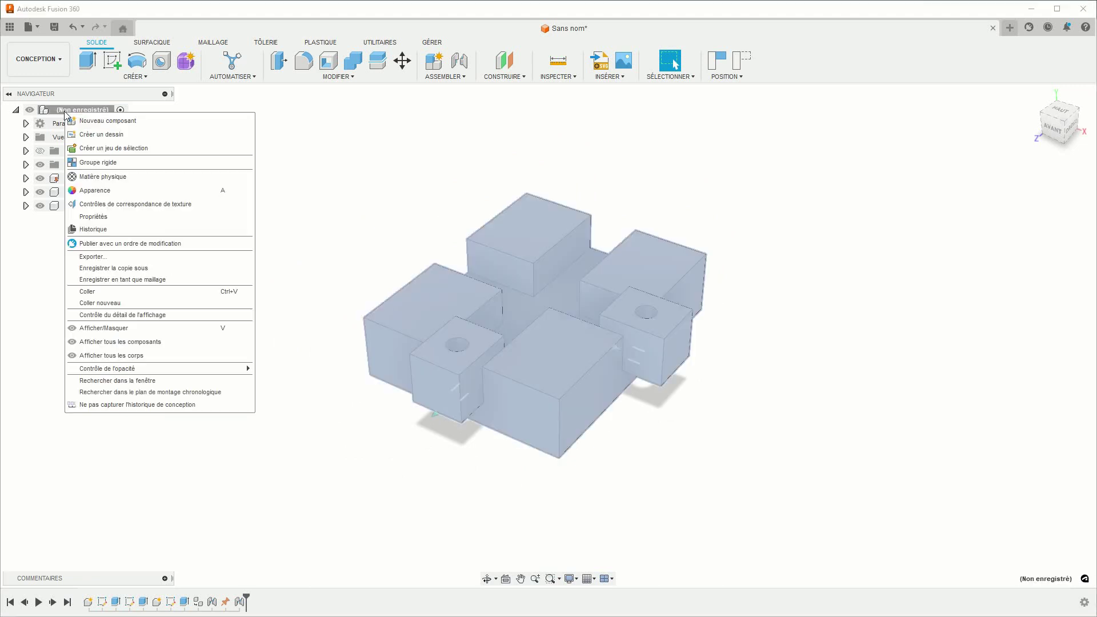
click(112, 121)
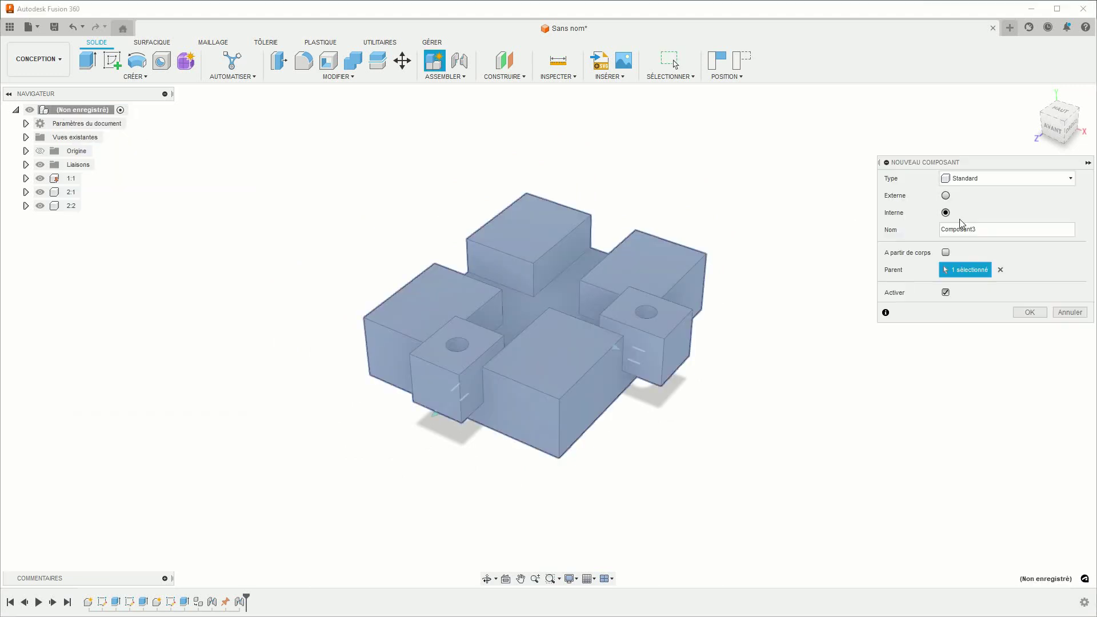
drag(978, 229, 892, 232)
text(3)
key(Return)
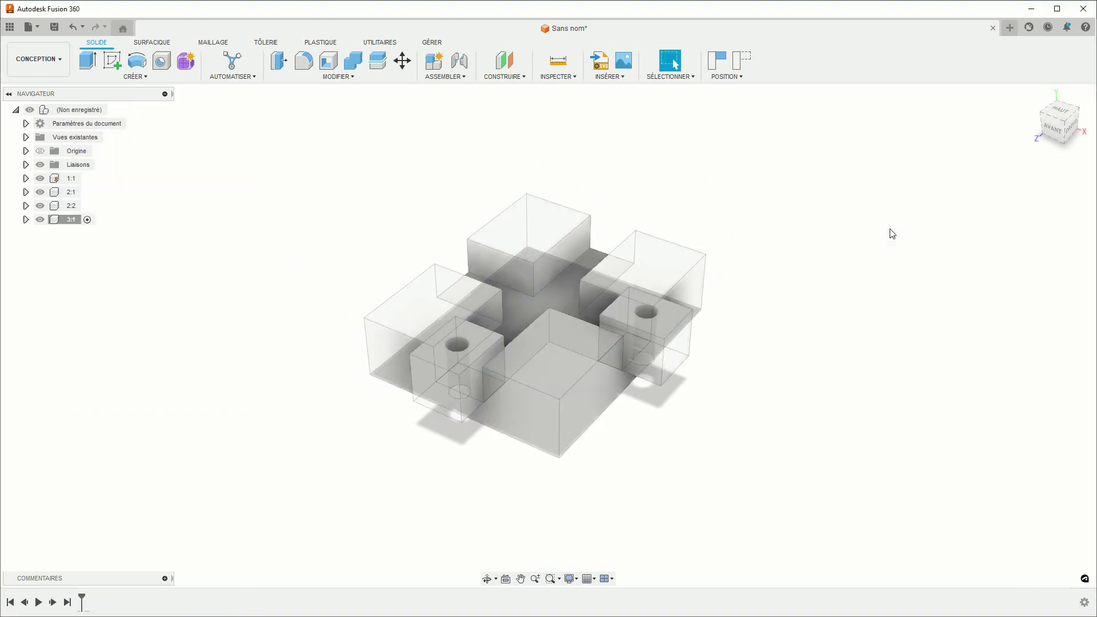
click(112, 62)
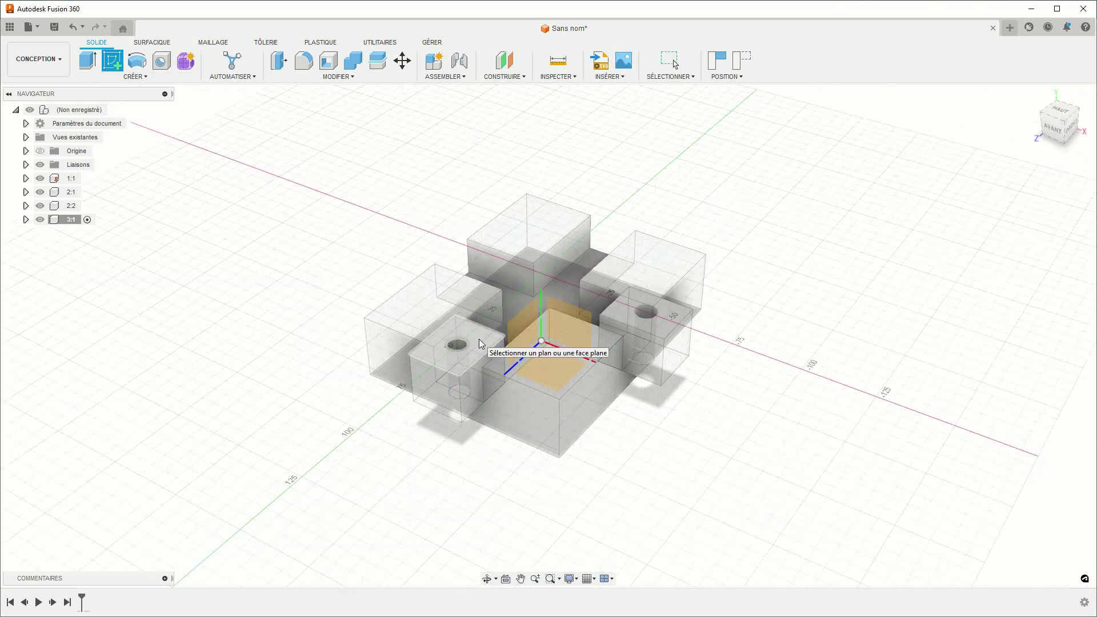
Draw a 15 × 150 mm two-point rectangle strip across the block's groove
click(480, 339)
click(617, 343)
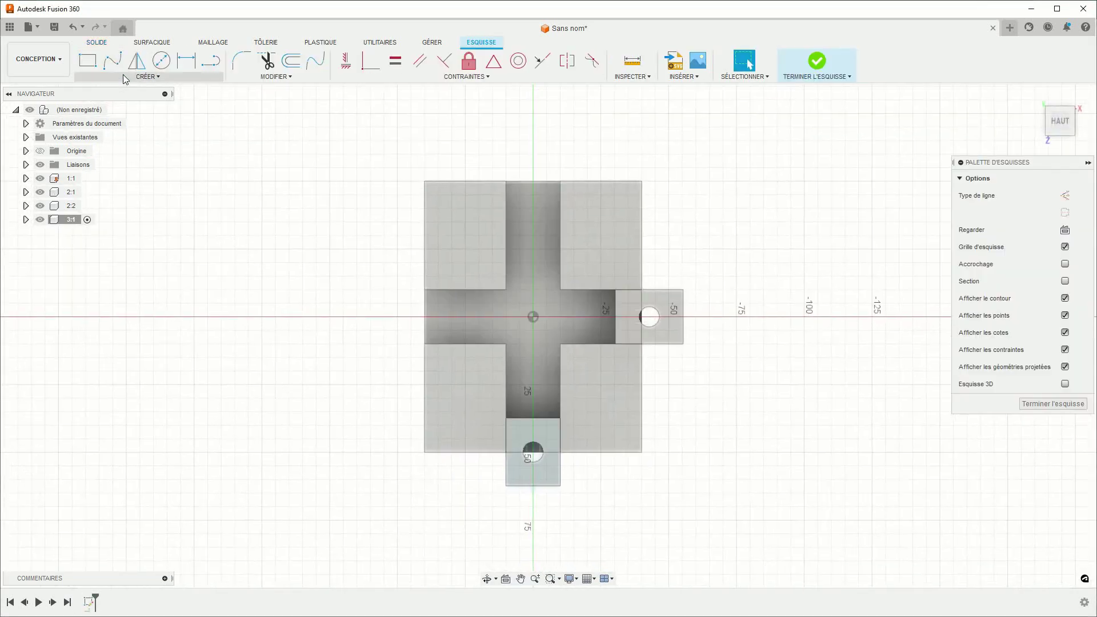
click(87, 60)
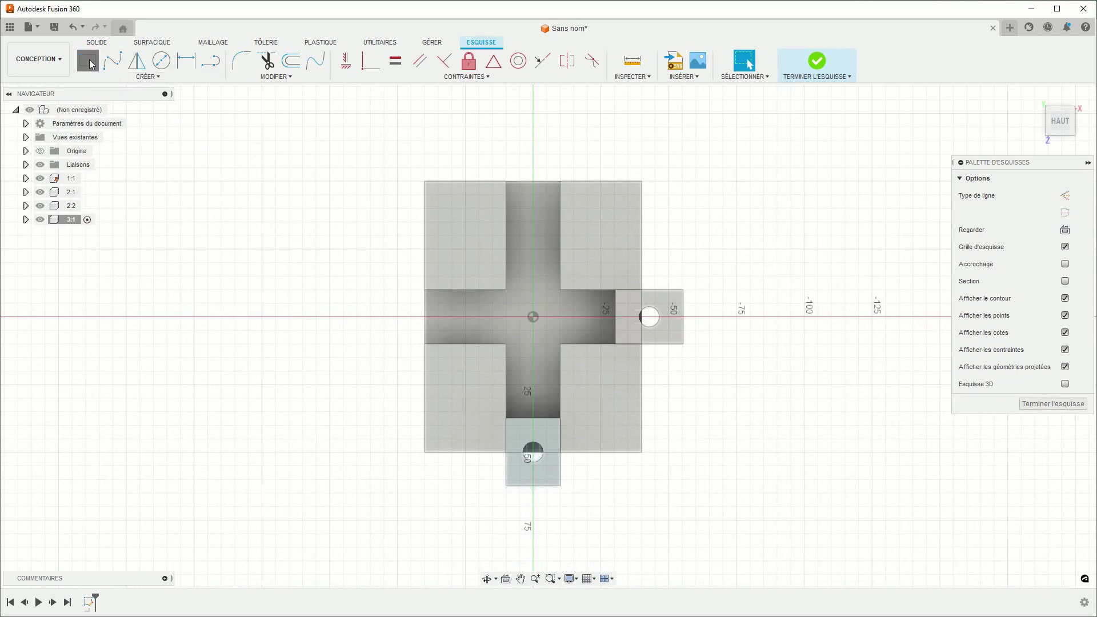
click(516, 433)
text(15)
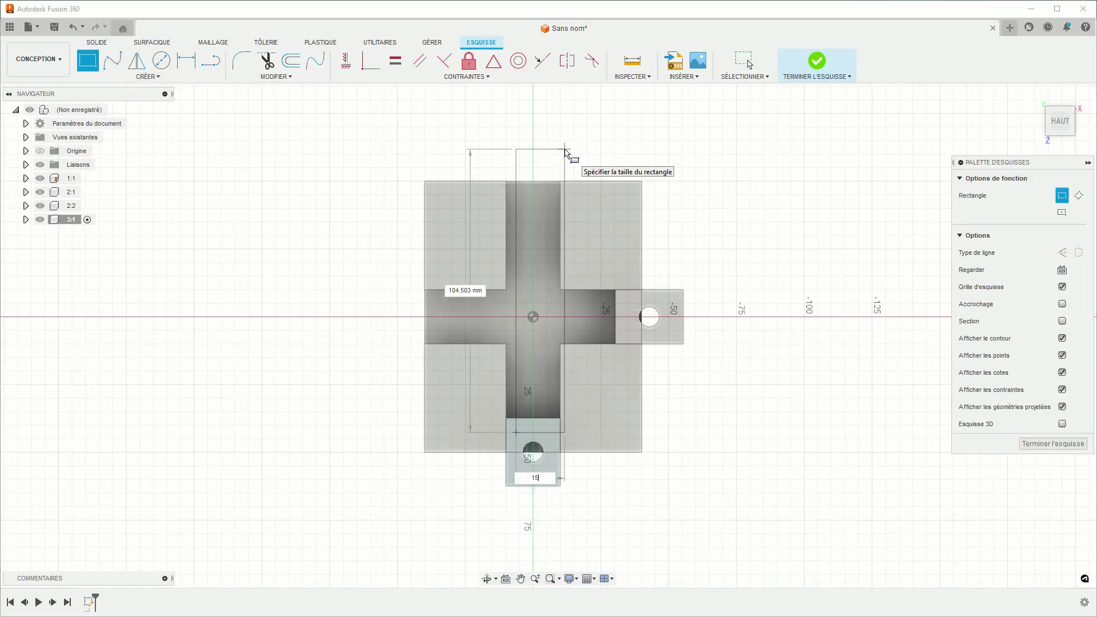
key(Tab)
key(Tab)
text(15)
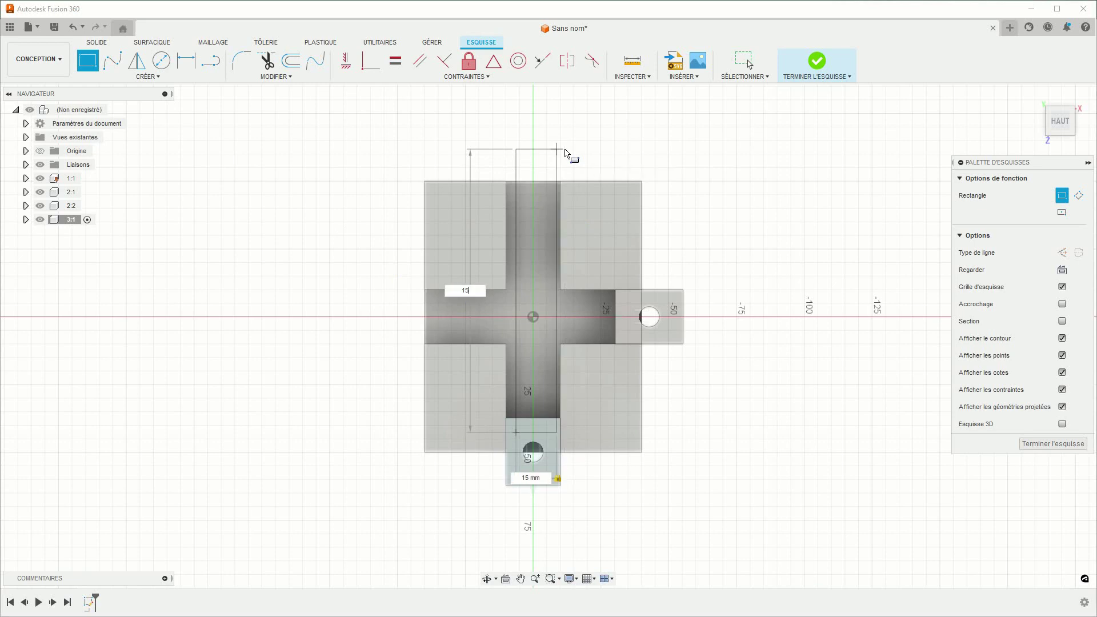
key(Tab)
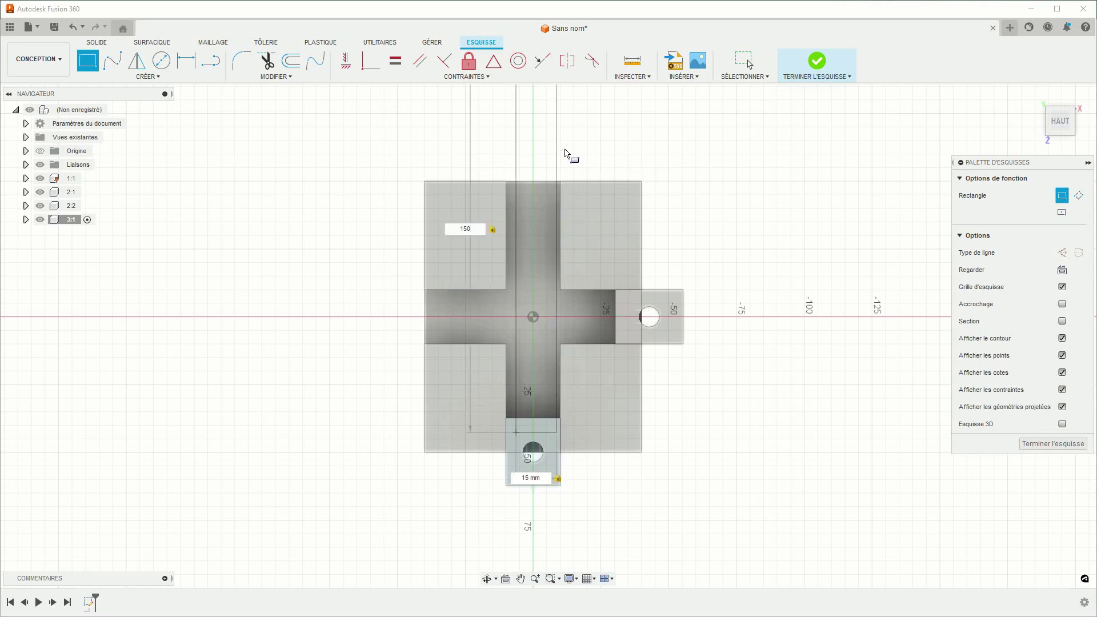
key(Return)
key(Escape)
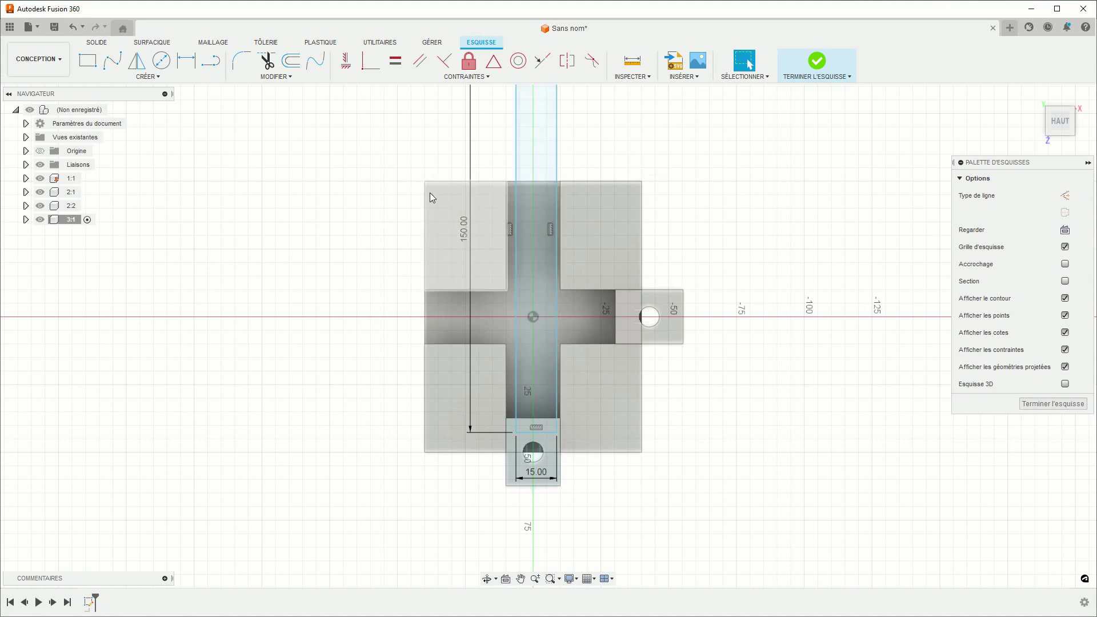
Make the strip's left and right edges symmetric about the origin axis
click(44, 151)
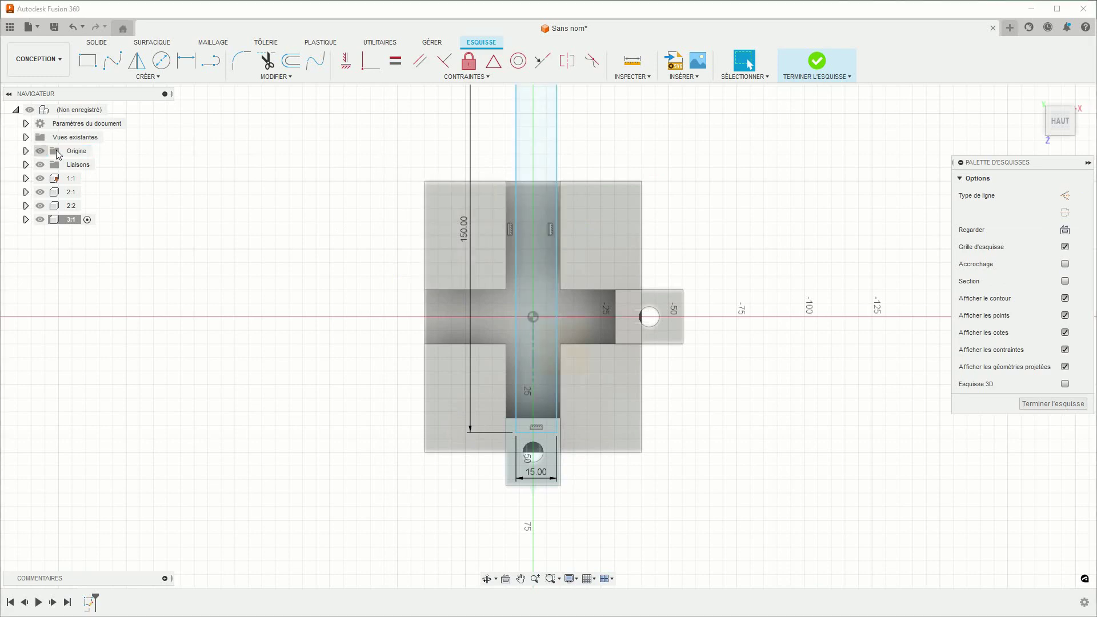
click(576, 63)
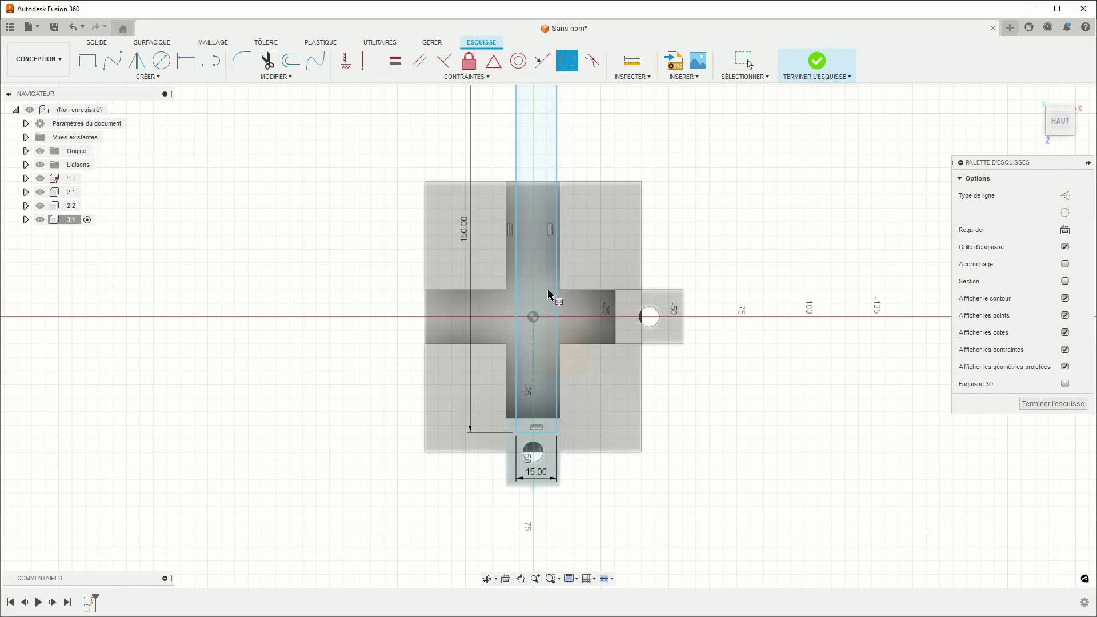
click(557, 310)
click(517, 334)
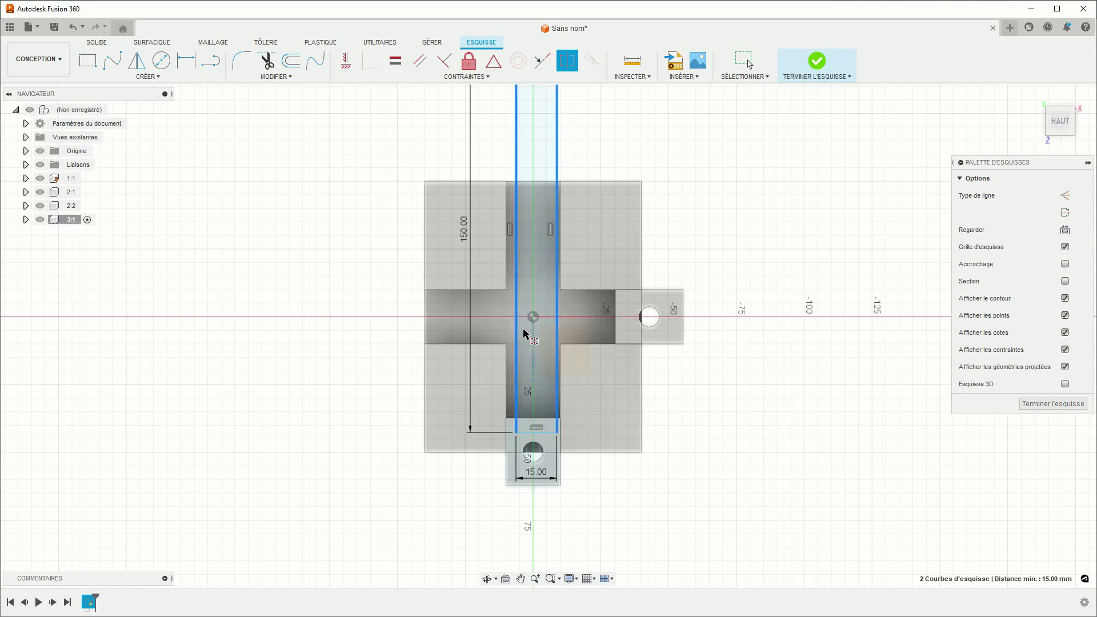
click(535, 333)
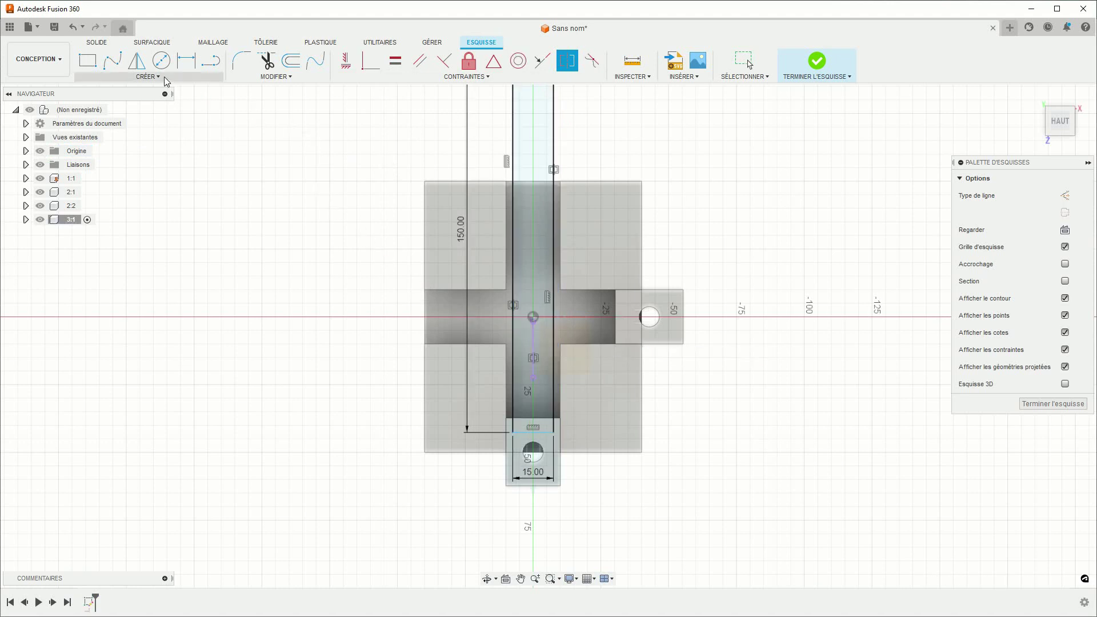
Make the strip's bottom line coincident with the block's corner and finish the sketch
click(368, 63)
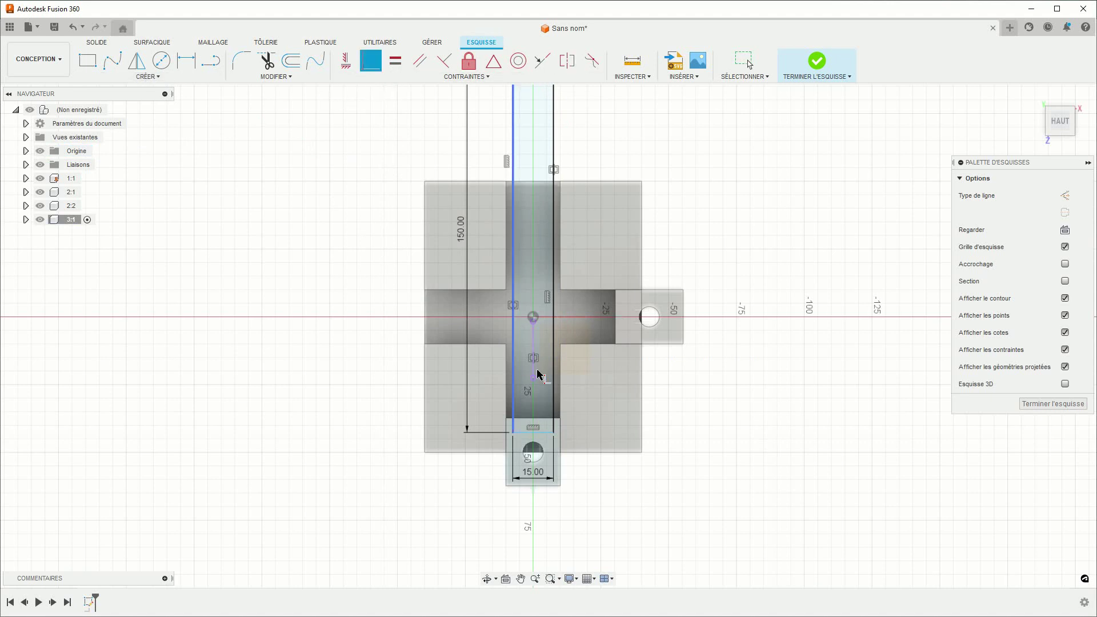
click(525, 434)
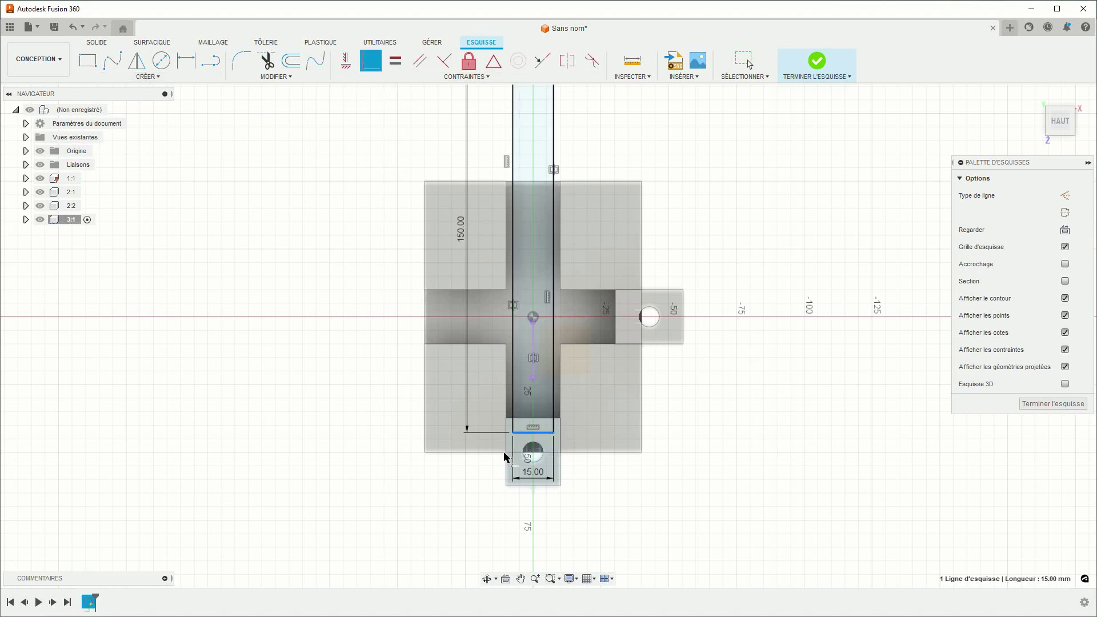
click(425, 453)
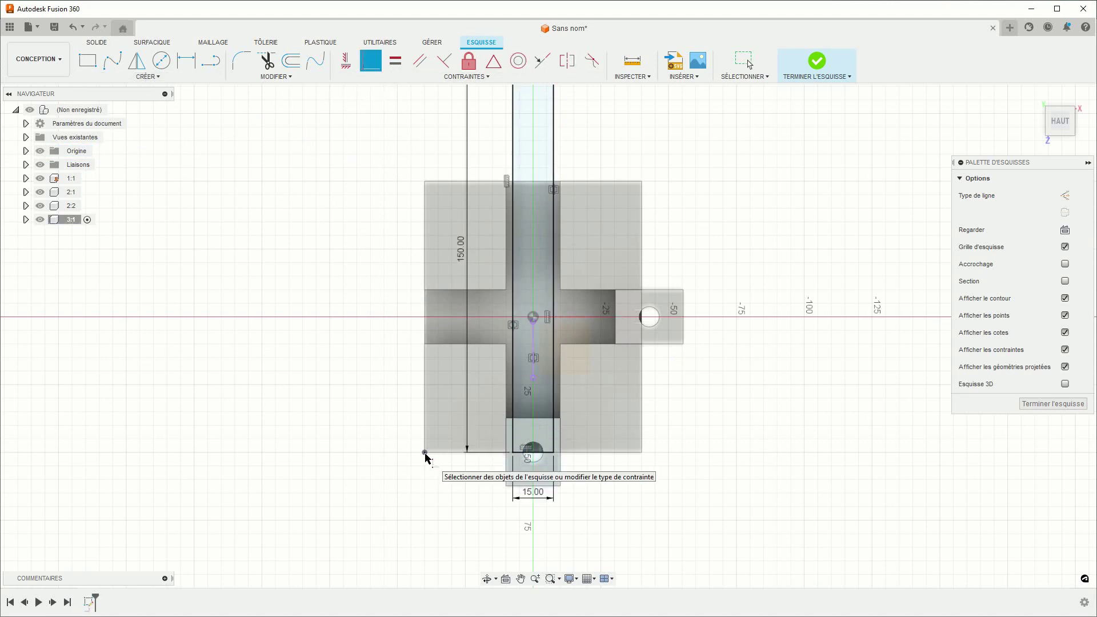
click(818, 61)
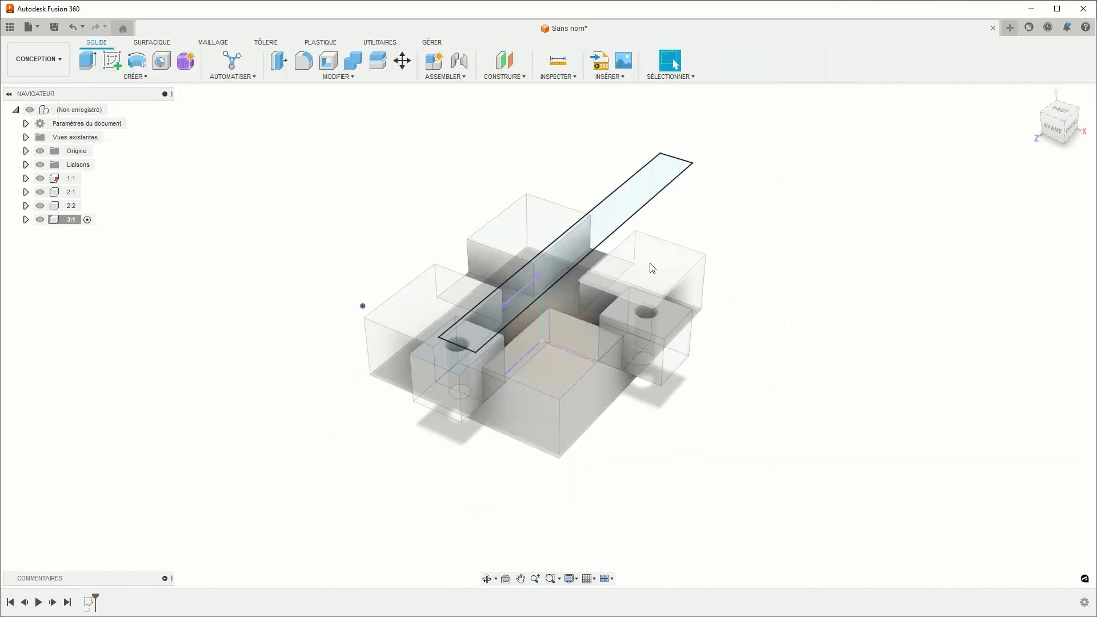
Extrude the 15 × 150 mm strip profiles upward into a solid bar
click(90, 62)
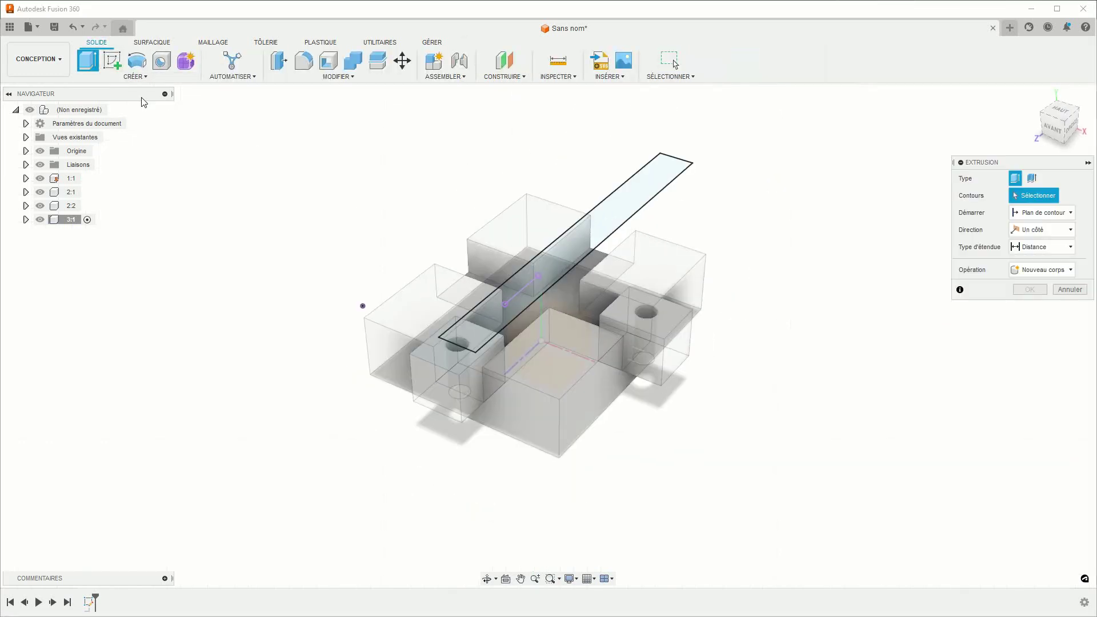
click(491, 313)
click(467, 342)
click(468, 343)
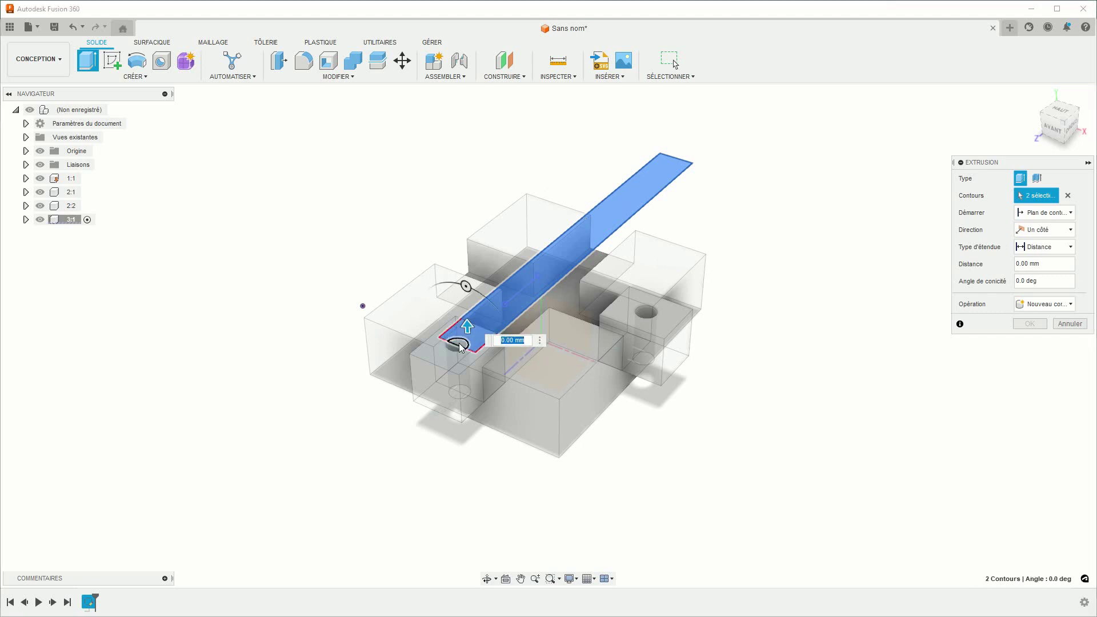
drag(460, 336, 459, 313)
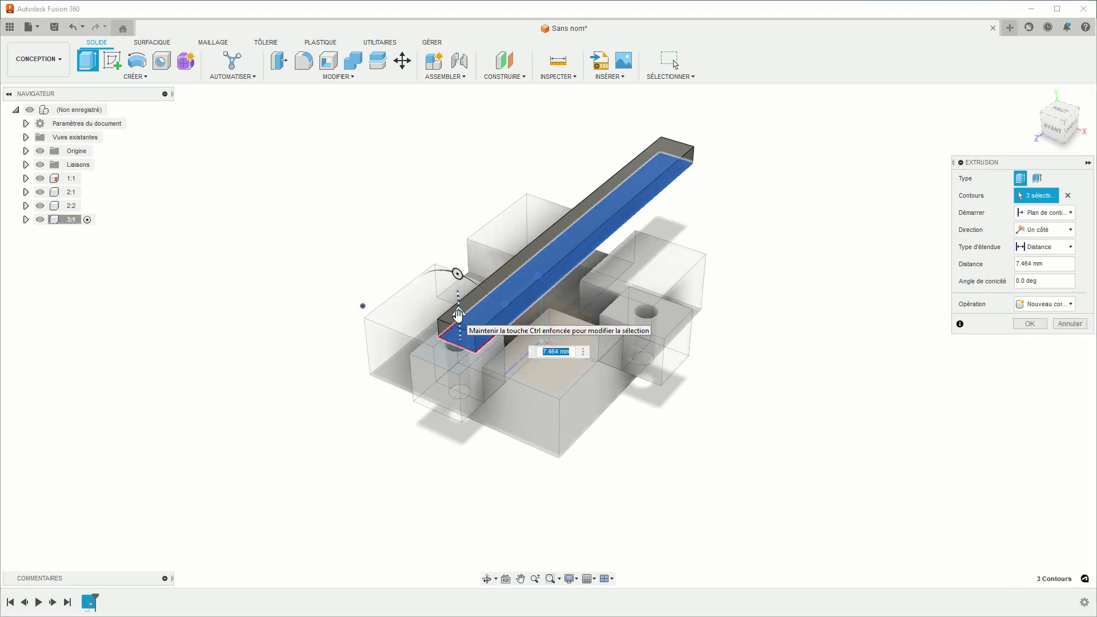
key(Return)
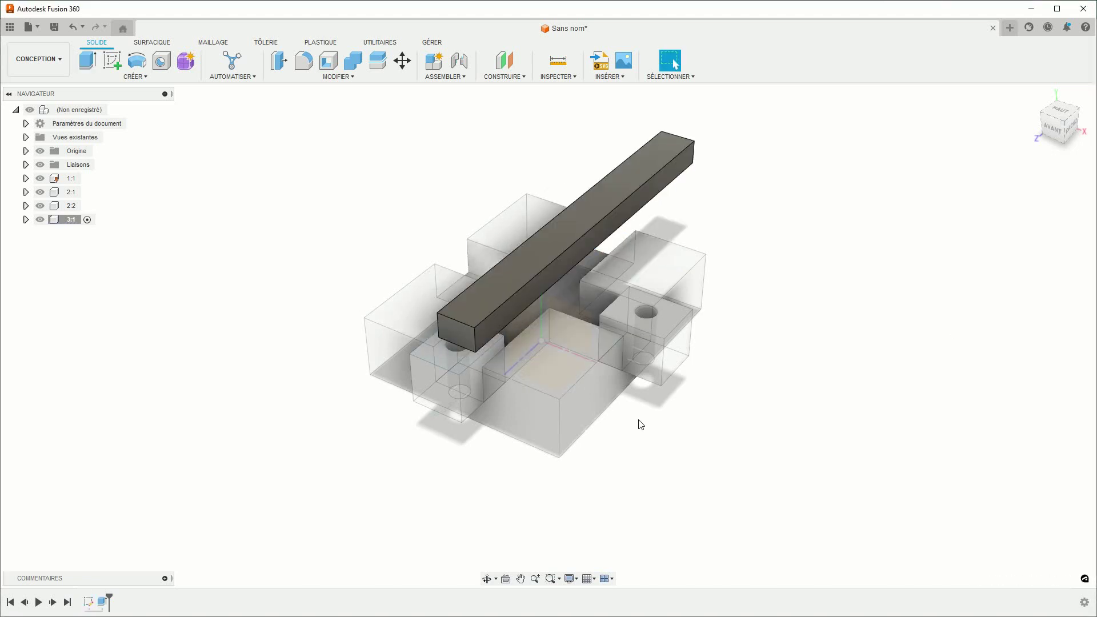
shift+middle_drag(634, 460, 615, 441)
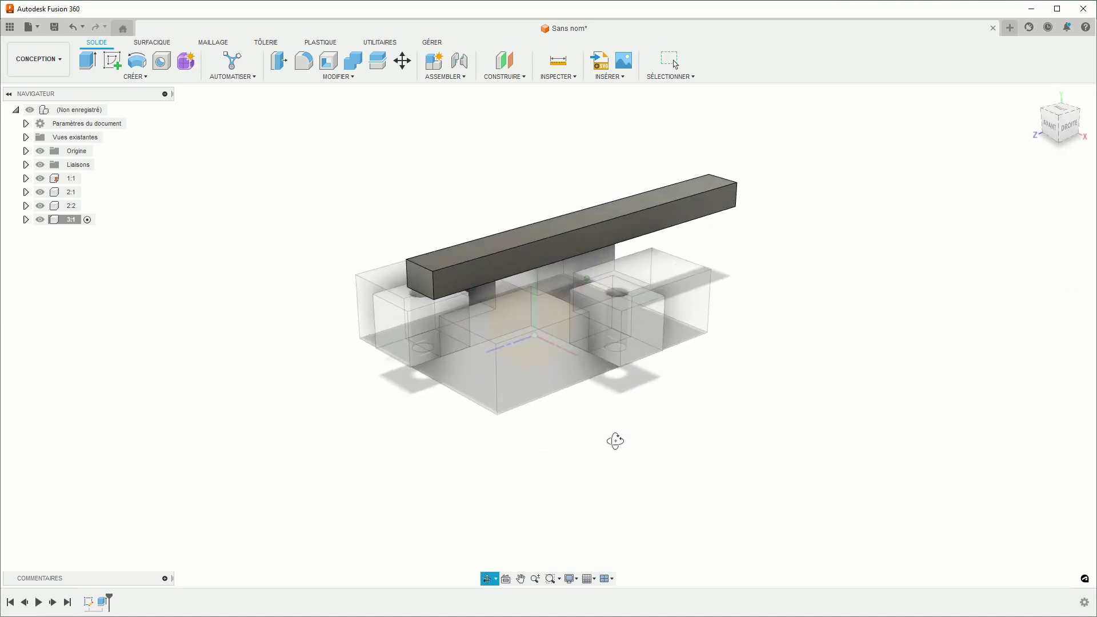
mouse_move(574, 300)
shift+middle_down()
mouse_move(580, 331)
mouse_move(710, 294)
shift+middle_up()
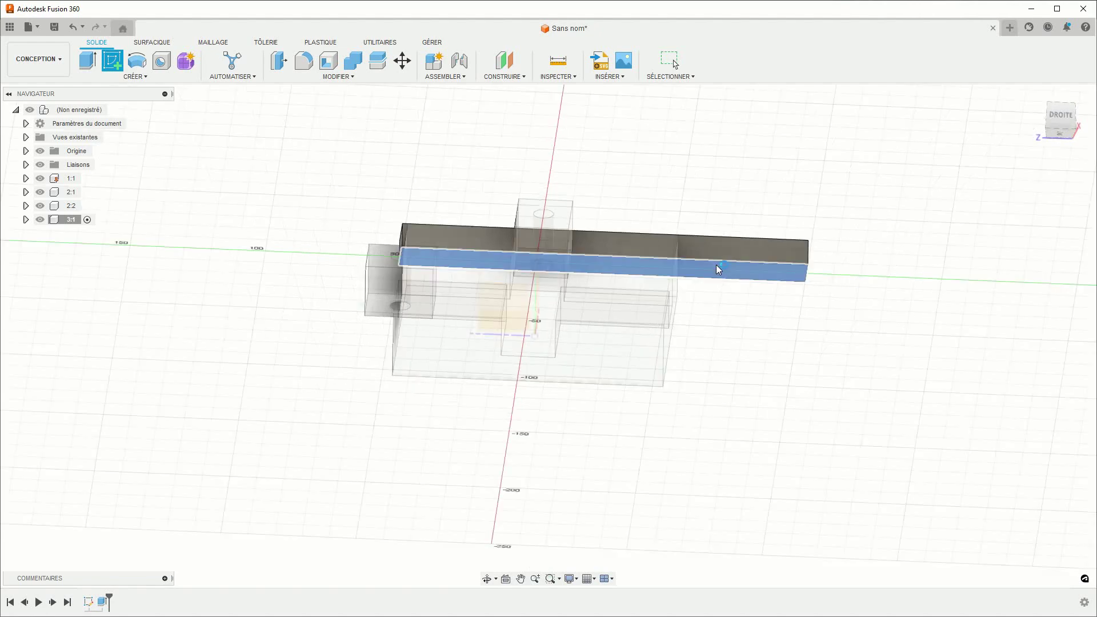
On the bar's side face, draw two centre-diameter circles, the second 7.5 mm in diameter
click(715, 265)
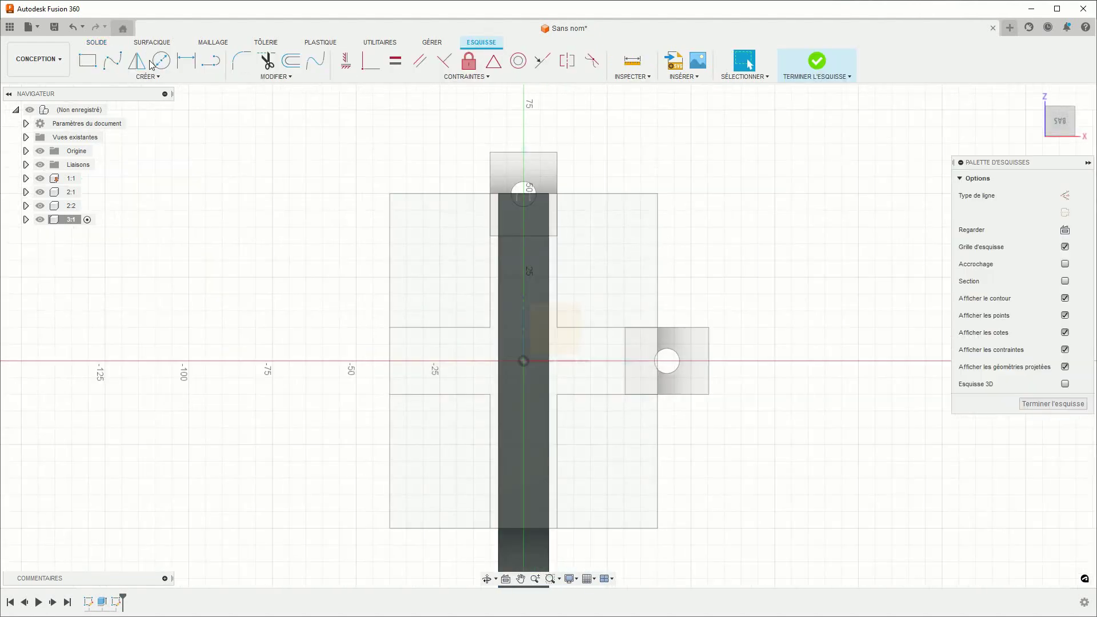
click(162, 60)
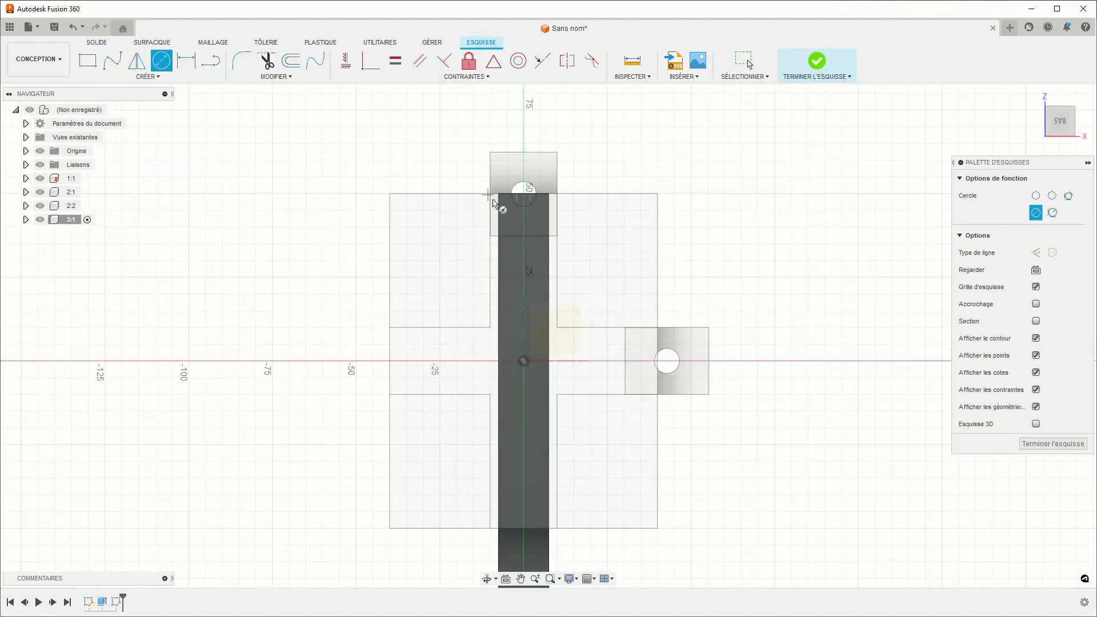
click(524, 236)
key(Return)
key(Escape)
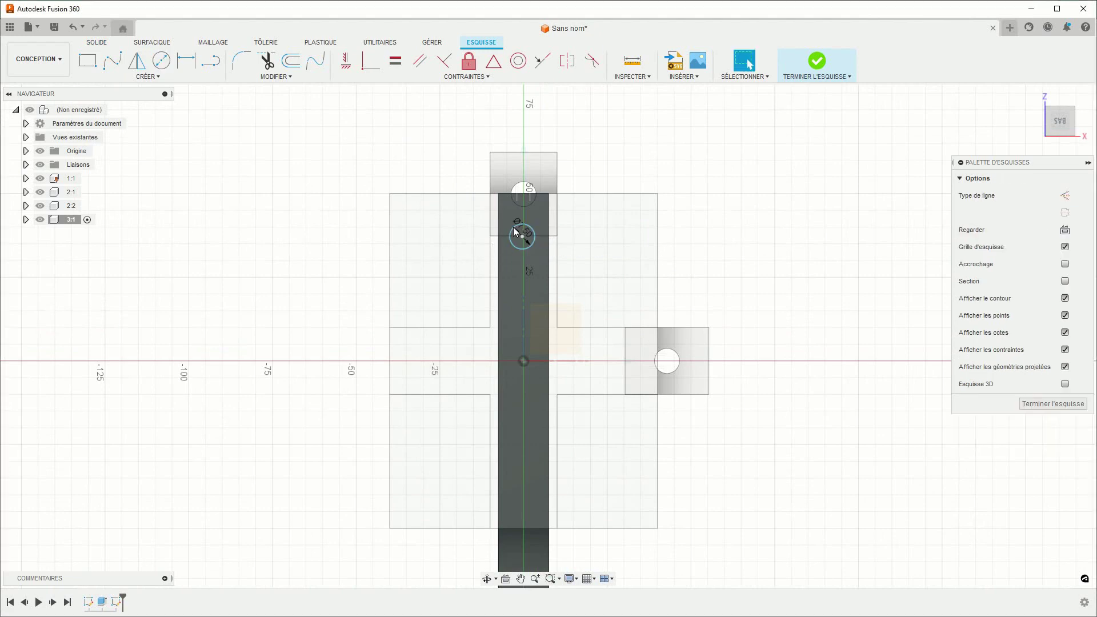
click(162, 61)
click(524, 334)
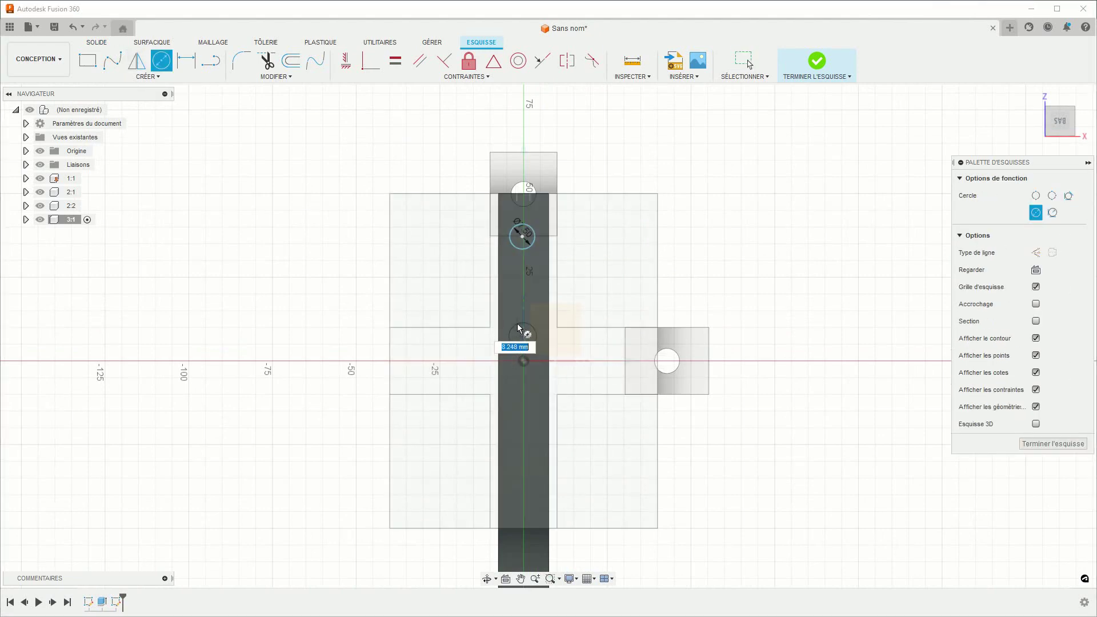
text(.5)
key(Return)
key(Escape)
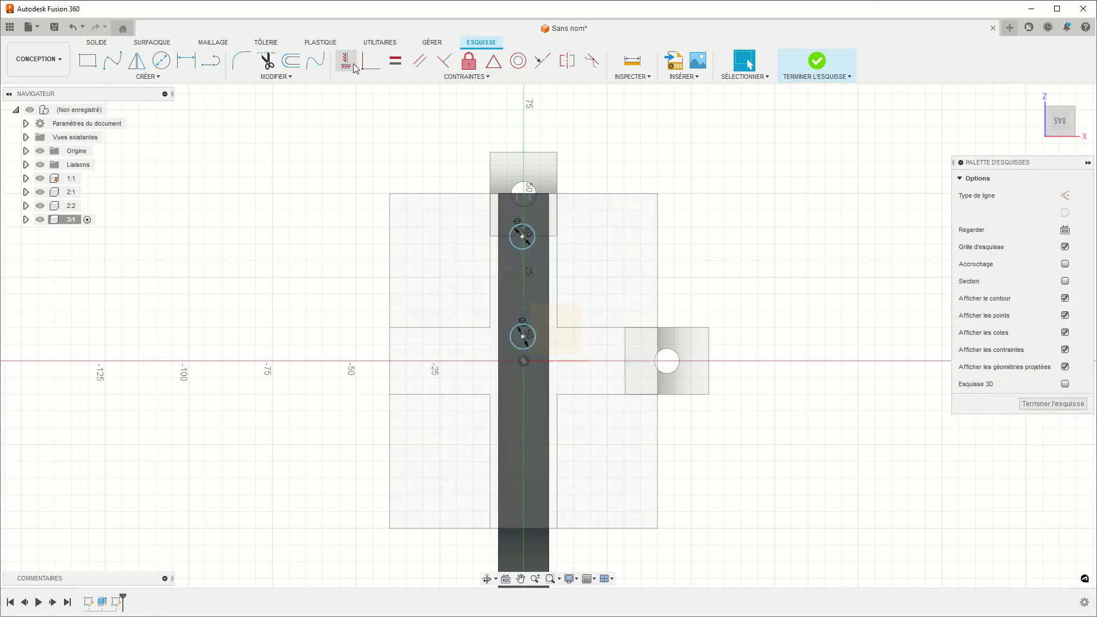
Align both circle centres vertically with the origin using Vertical constraints
click(346, 65)
click(523, 338)
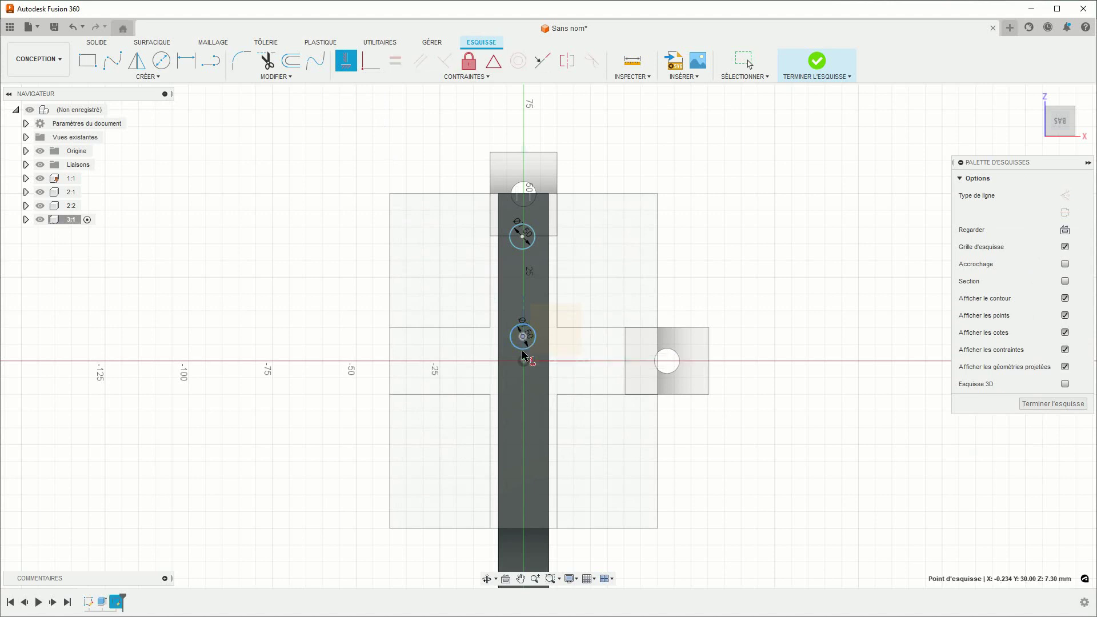
click(524, 363)
click(523, 239)
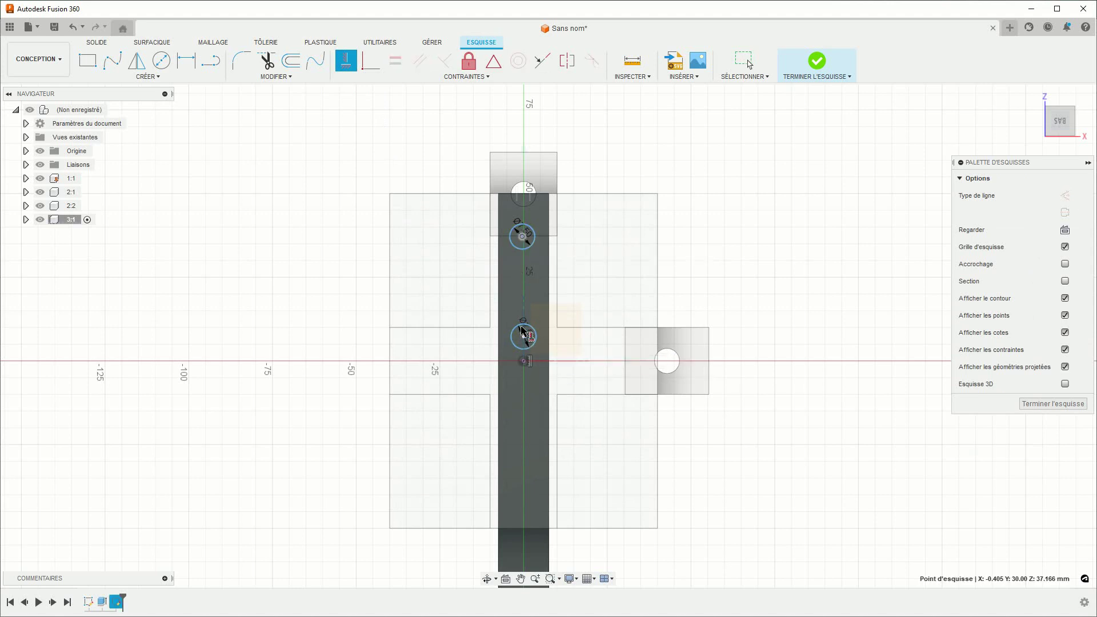
click(524, 339)
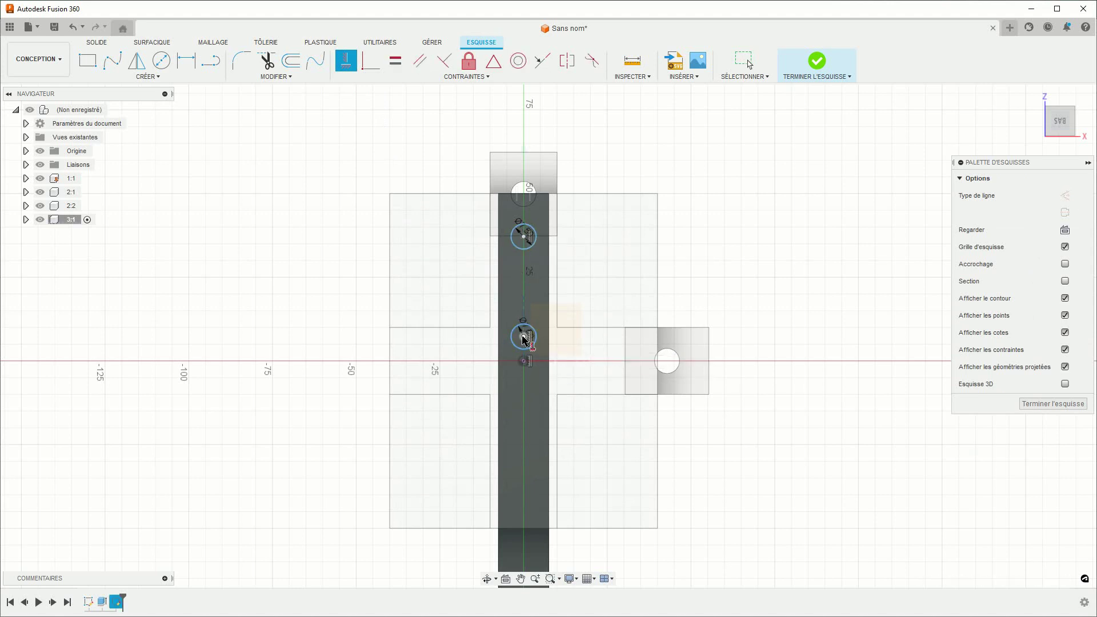
Dimension the first centre 12.5 mm from the bar's end, the circles 45 mm apart
click(186, 60)
click(524, 237)
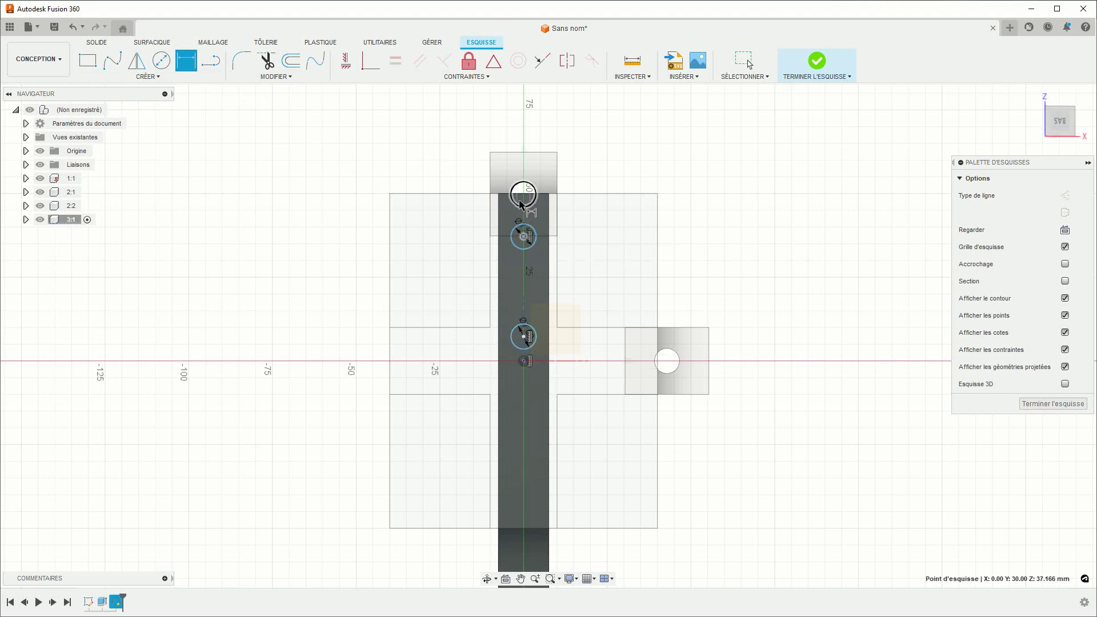
click(522, 197)
click(433, 152)
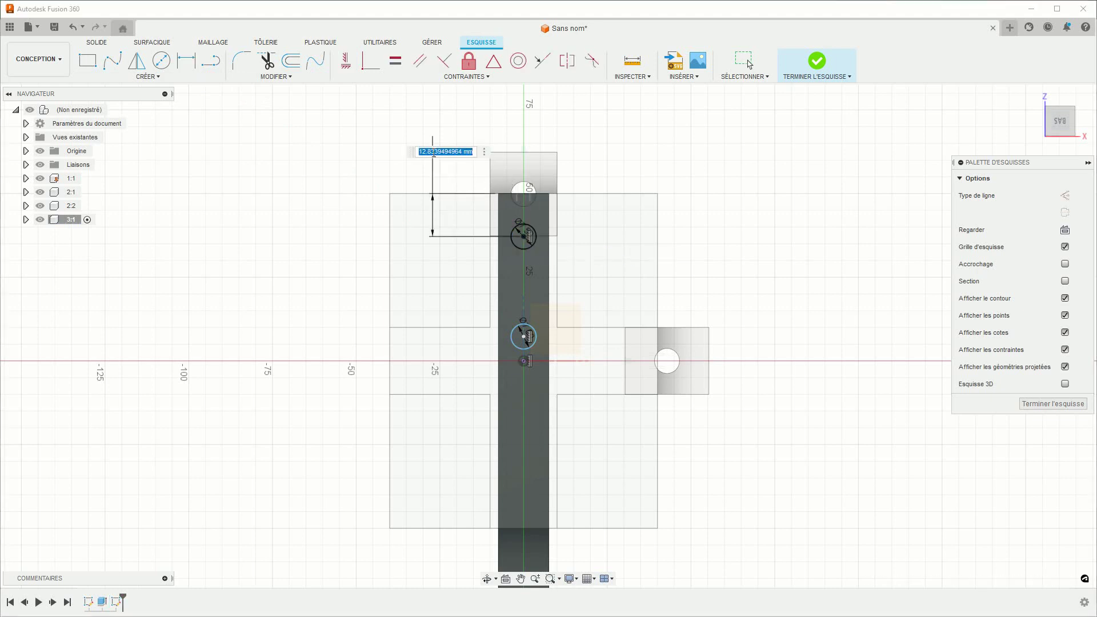
text(12.5)
key(Return)
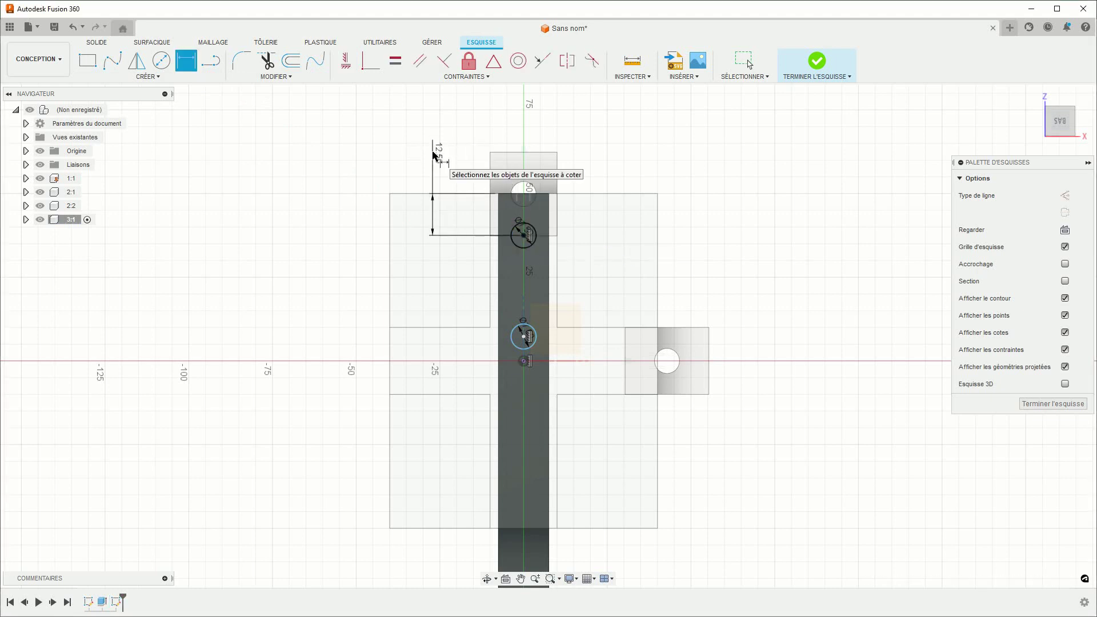
click(523, 236)
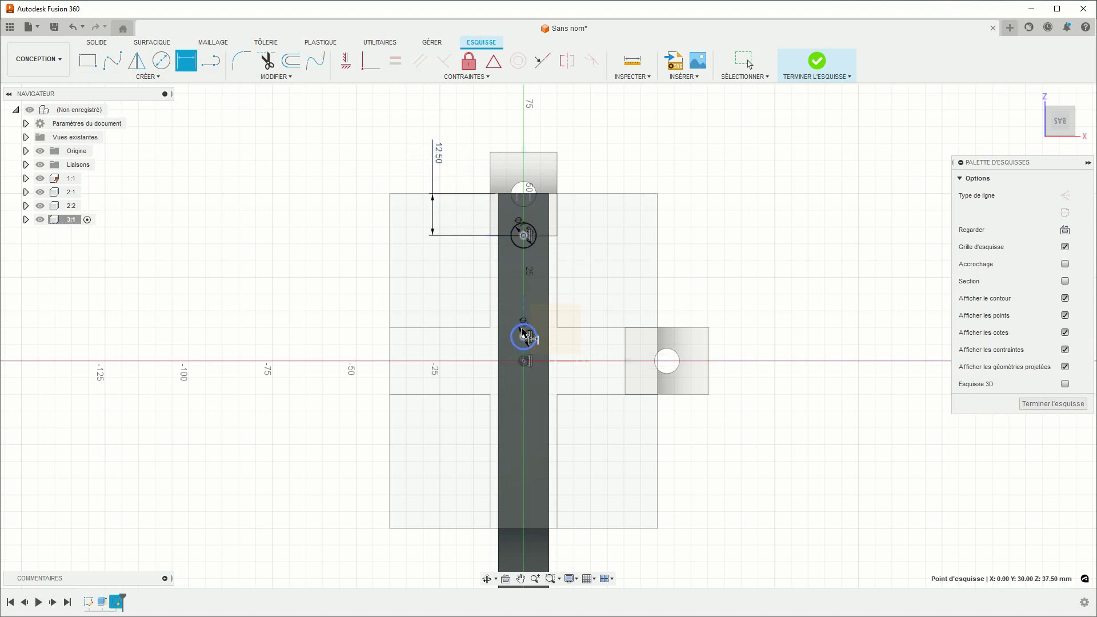
click(523, 337)
click(364, 285)
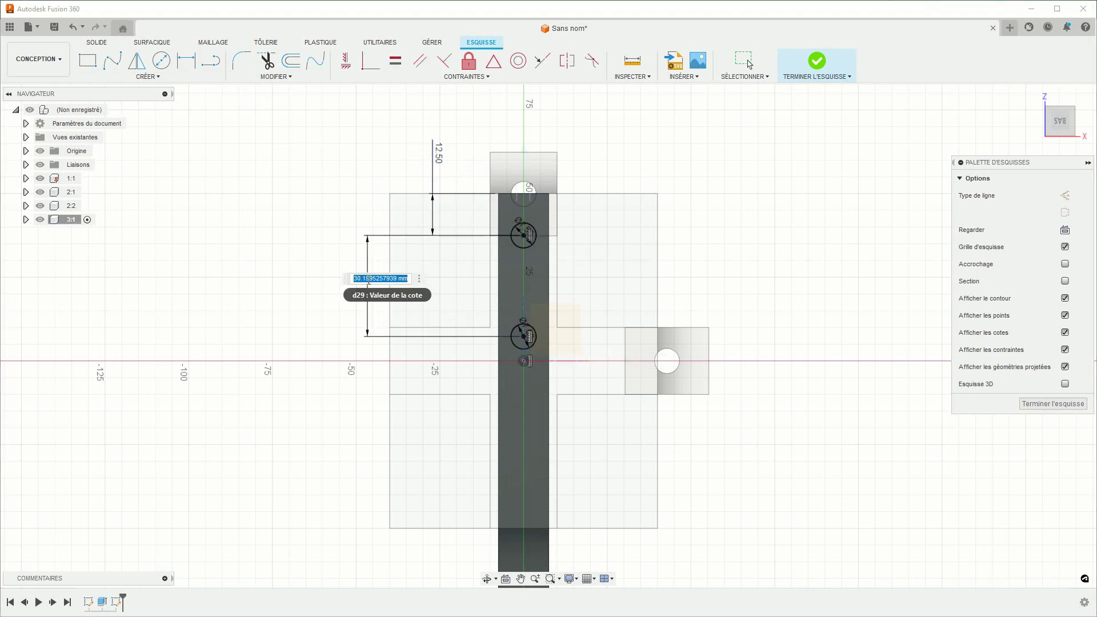
text(45)
key(Return)
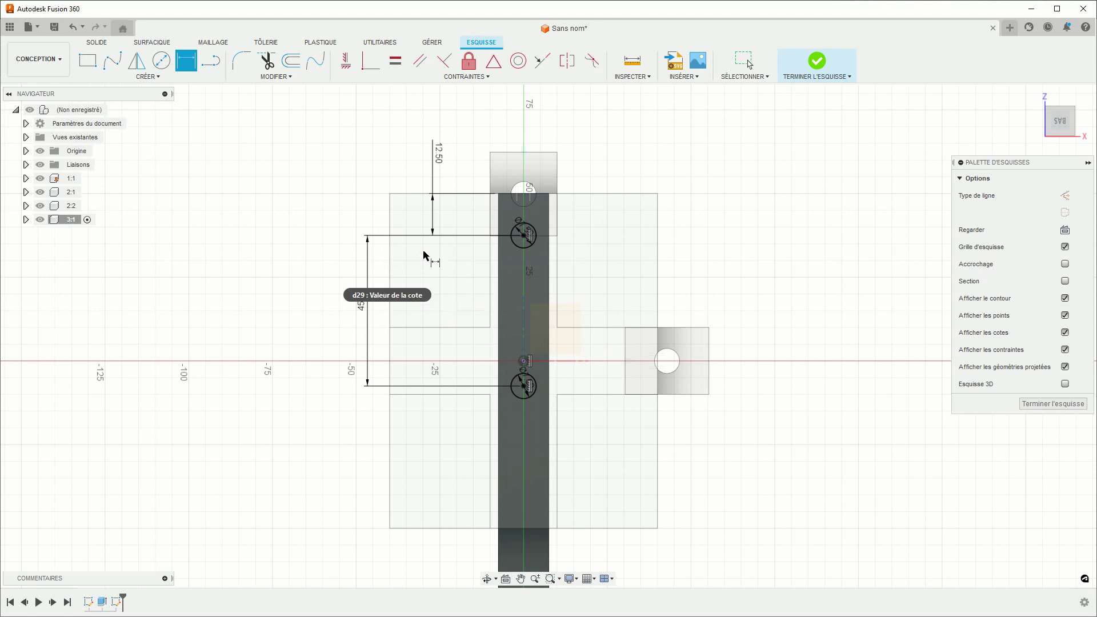
click(807, 70)
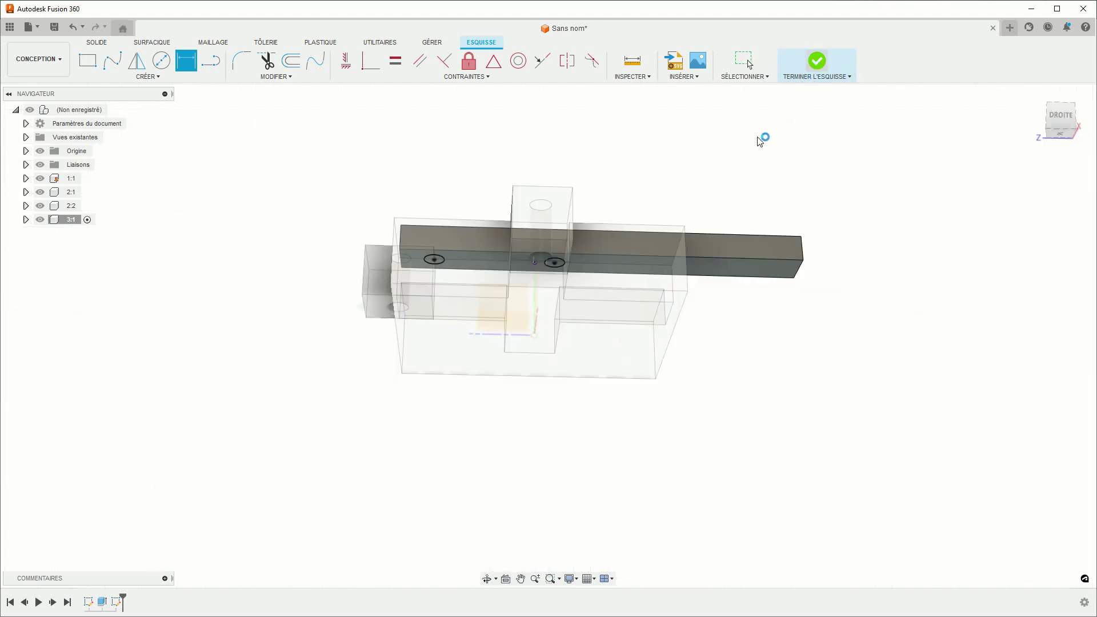
Hide components 2:2, 2:1 and 1:1, then extrude both circles about 10 mm as joined pins
shift+middle_drag(550, 441, 516, 293)
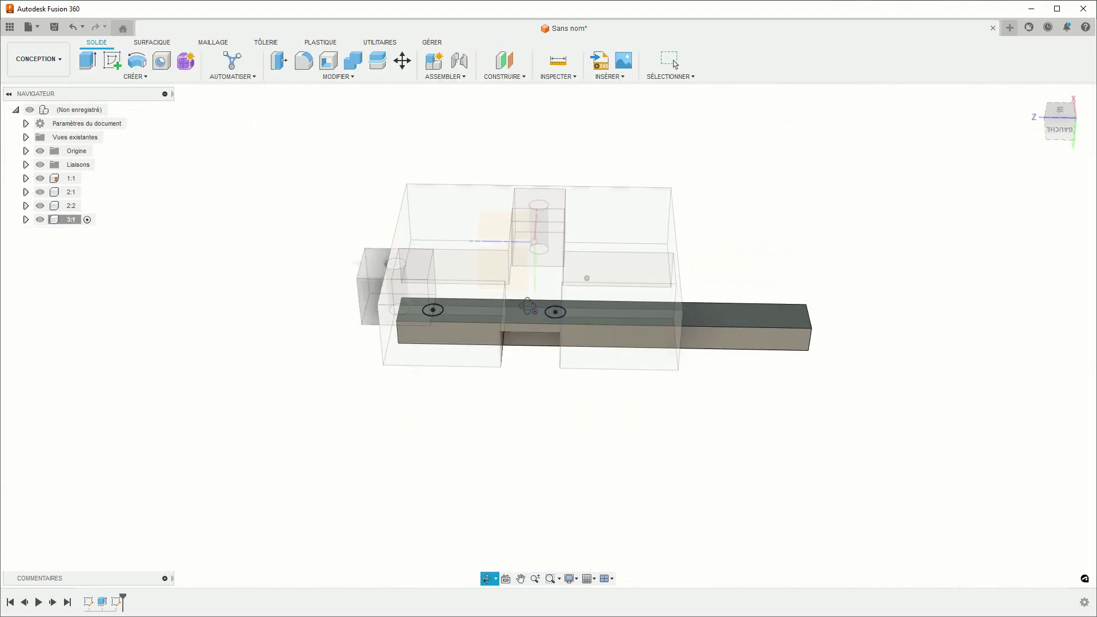
click(88, 60)
scroll(452, 319, up, 2)
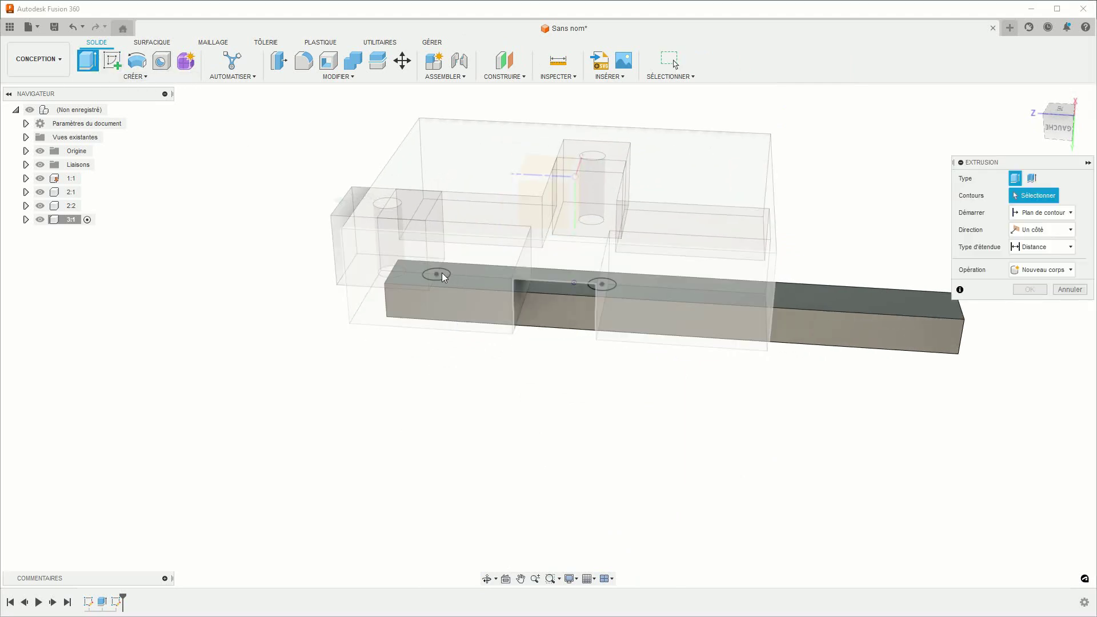
click(40, 206)
click(40, 179)
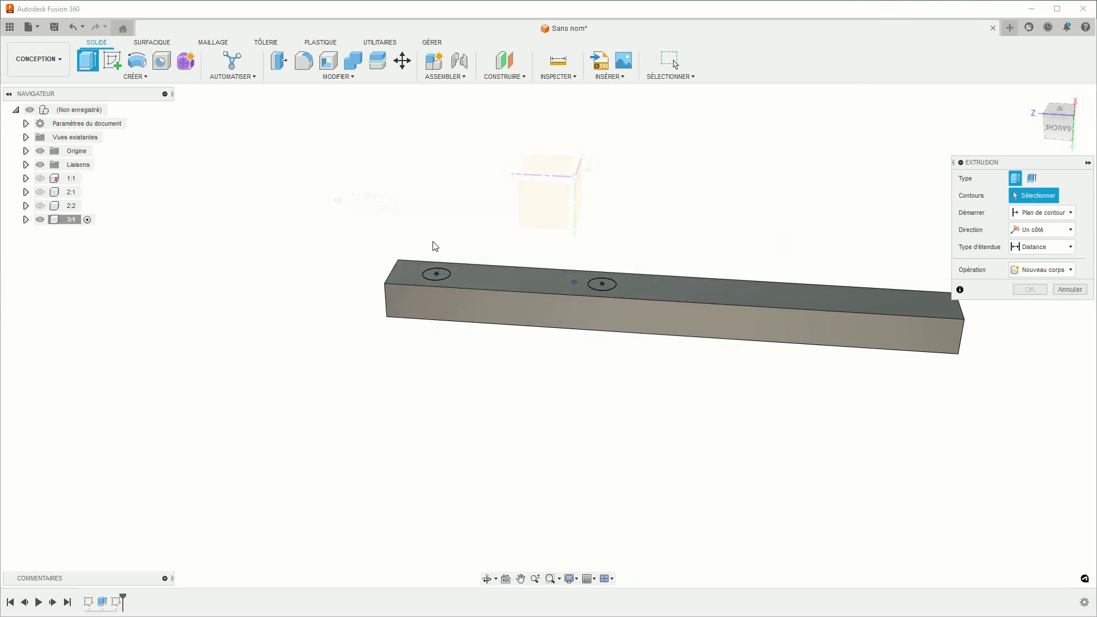
click(434, 276)
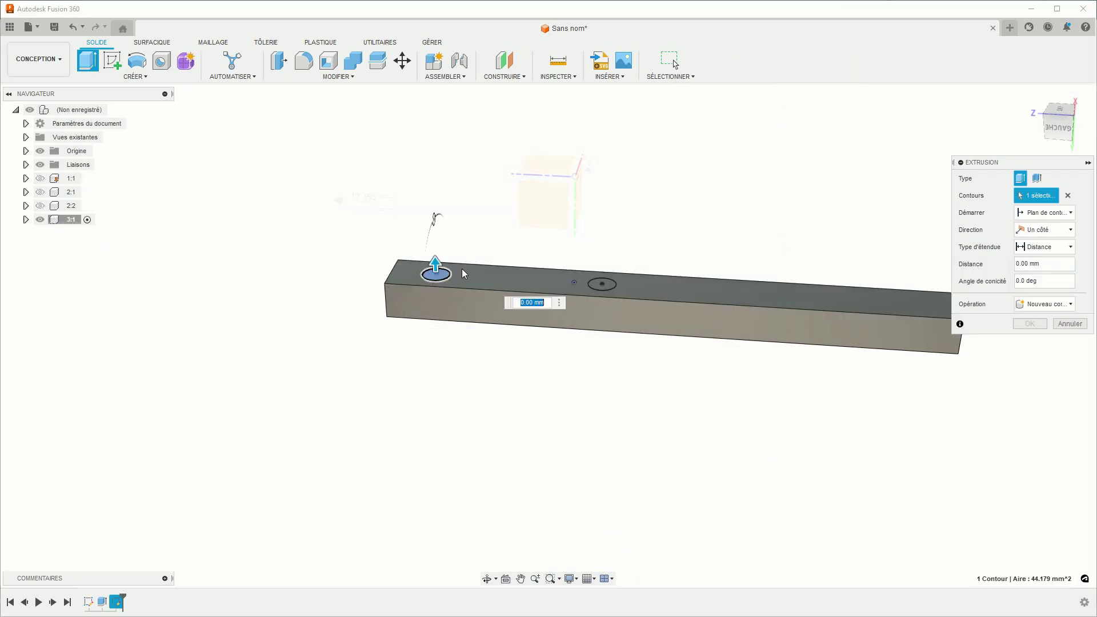
click(600, 286)
drag(602, 266, 603, 240)
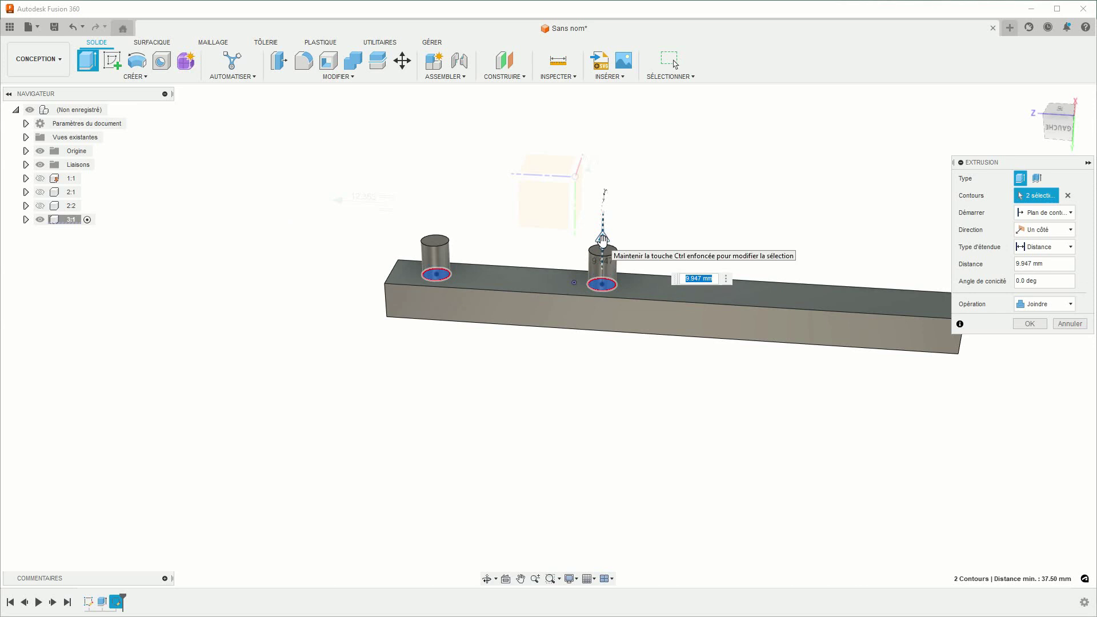
key(Return)
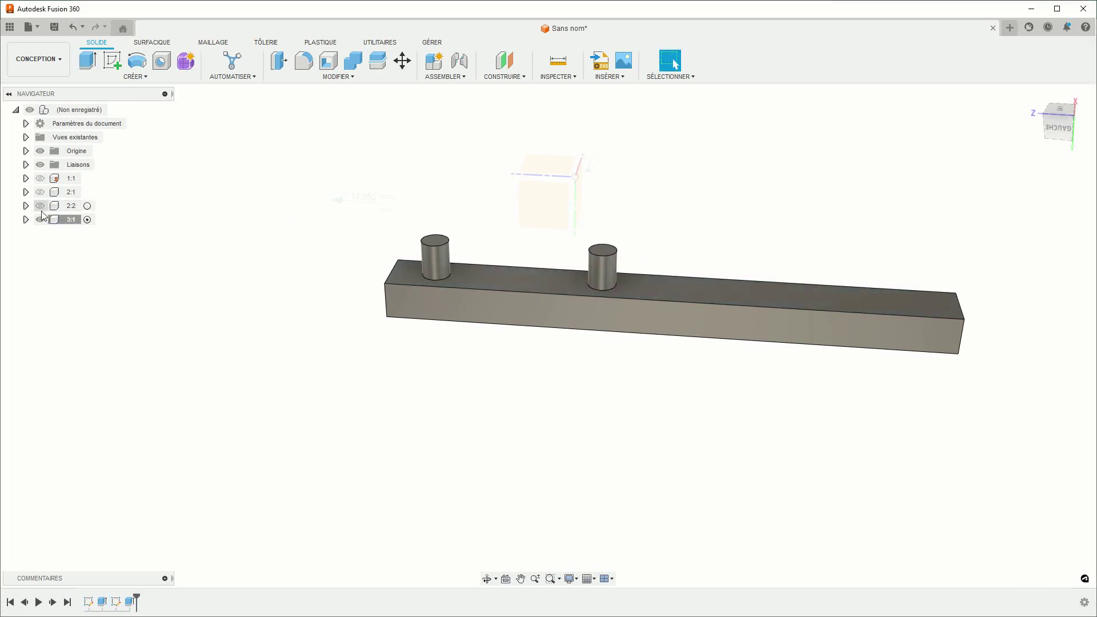
Show components 2:2, 2:1 and 1:1 again and activate the top-level assembly
click(40, 206)
click(40, 178)
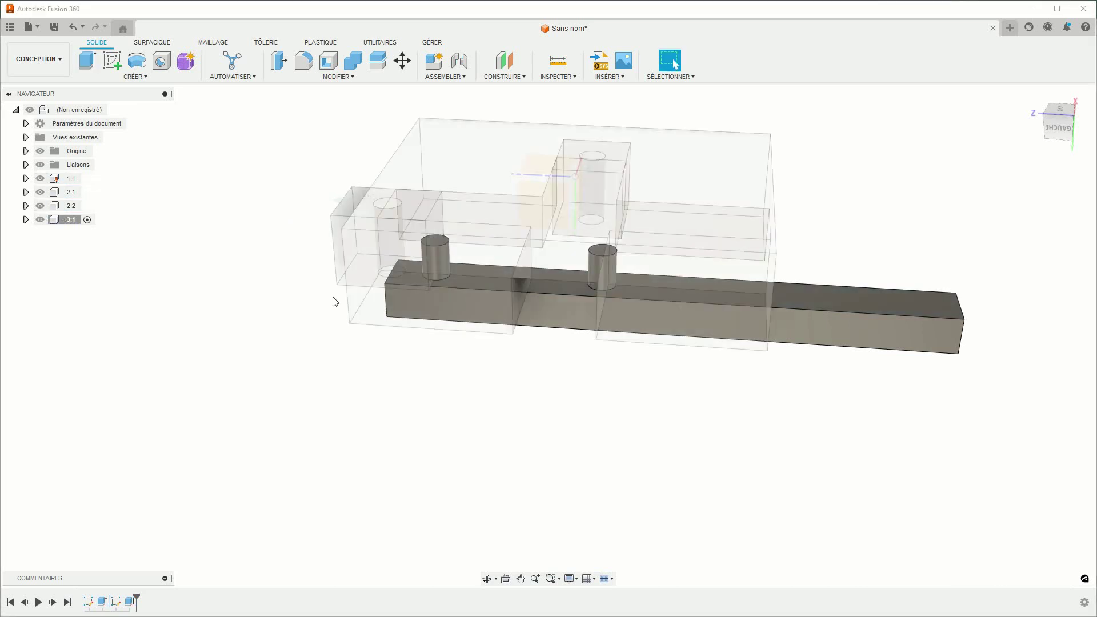
scroll(362, 297, down, 2)
shift+middle_drag(361, 298, 311, 233)
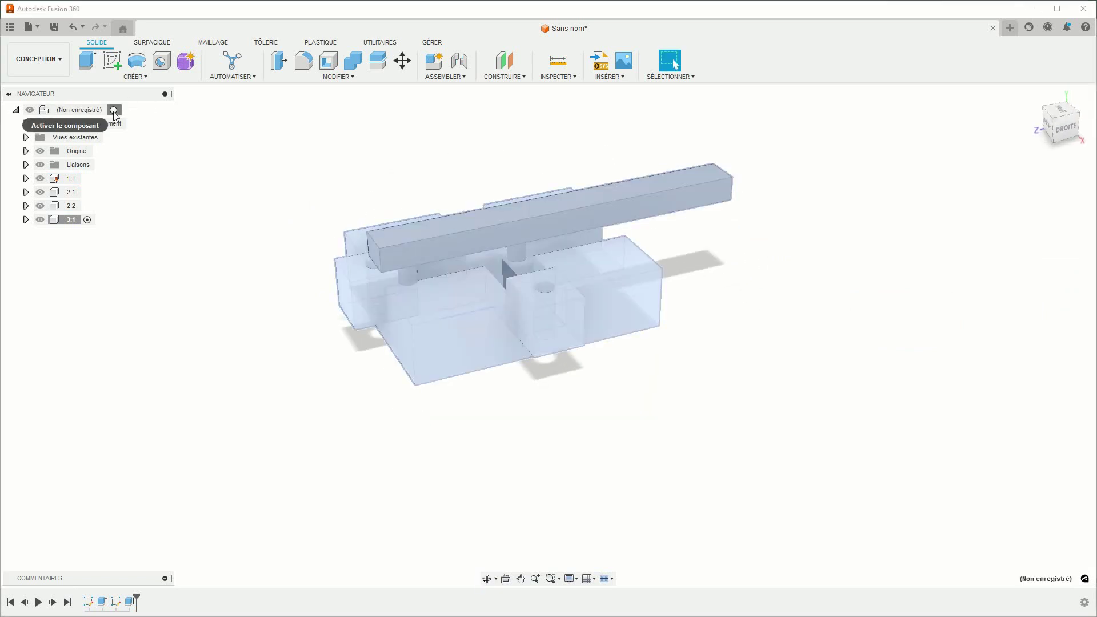
click(120, 110)
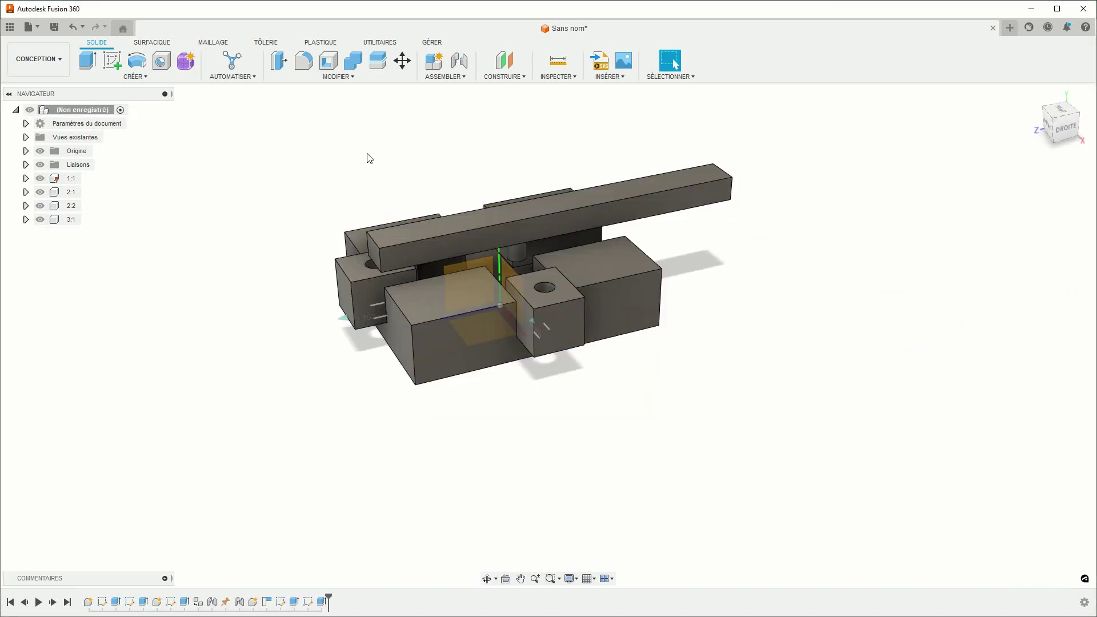
Create a new joint with its motion type set to Révolution
click(460, 60)
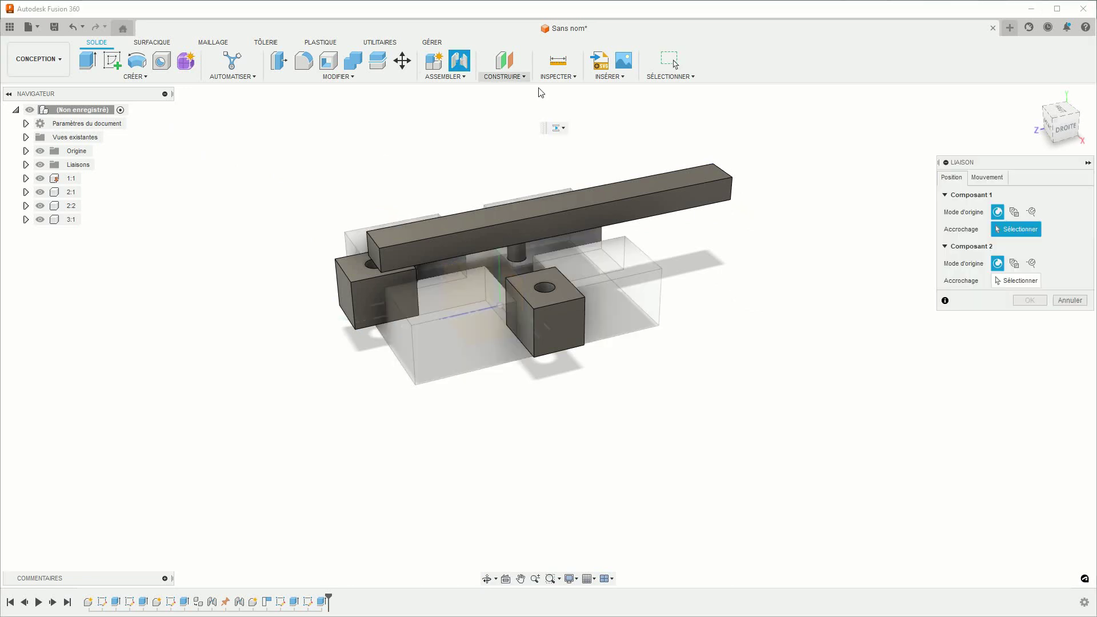
click(987, 177)
click(997, 195)
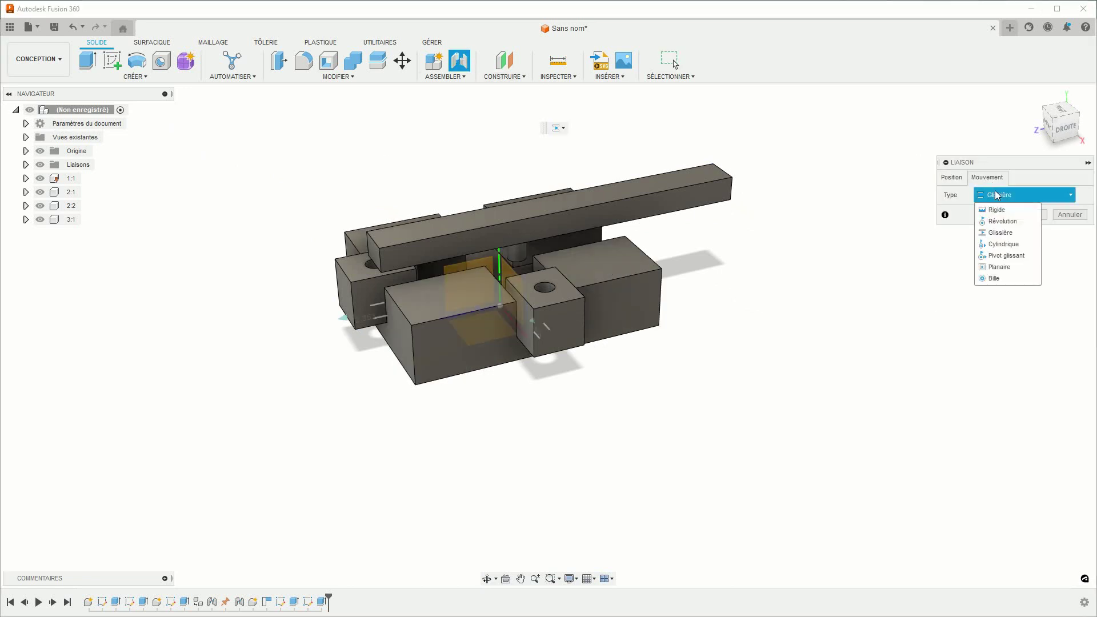
click(1000, 221)
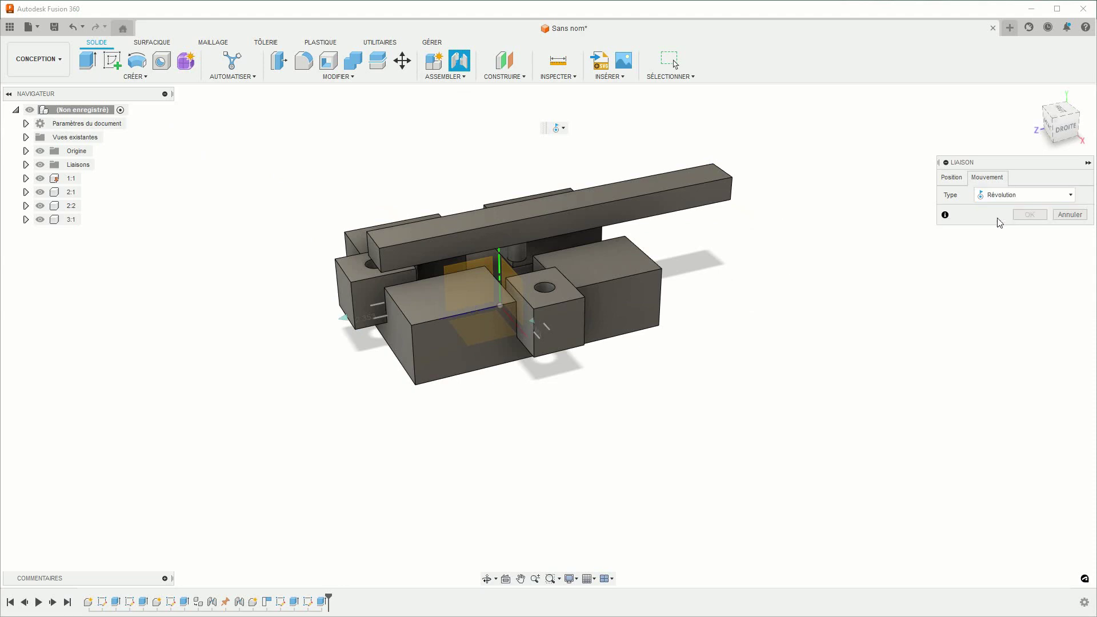
click(952, 178)
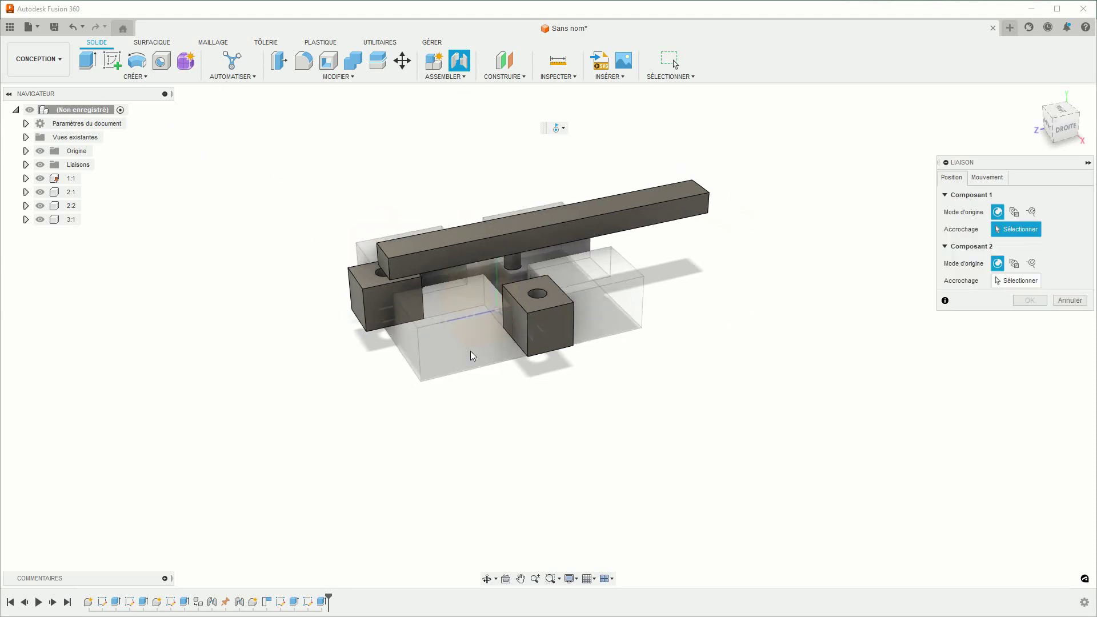
scroll(474, 355, down, 2)
scroll(448, 340, up, 5)
Seat the bar's pin in cube 2:1's hole and confirm the revolute joint
mouse_move(448, 340)
middle_down()
mouse_move(511, 318)
mouse_move(498, 288)
middle_up()
scroll(594, 328, up, 3)
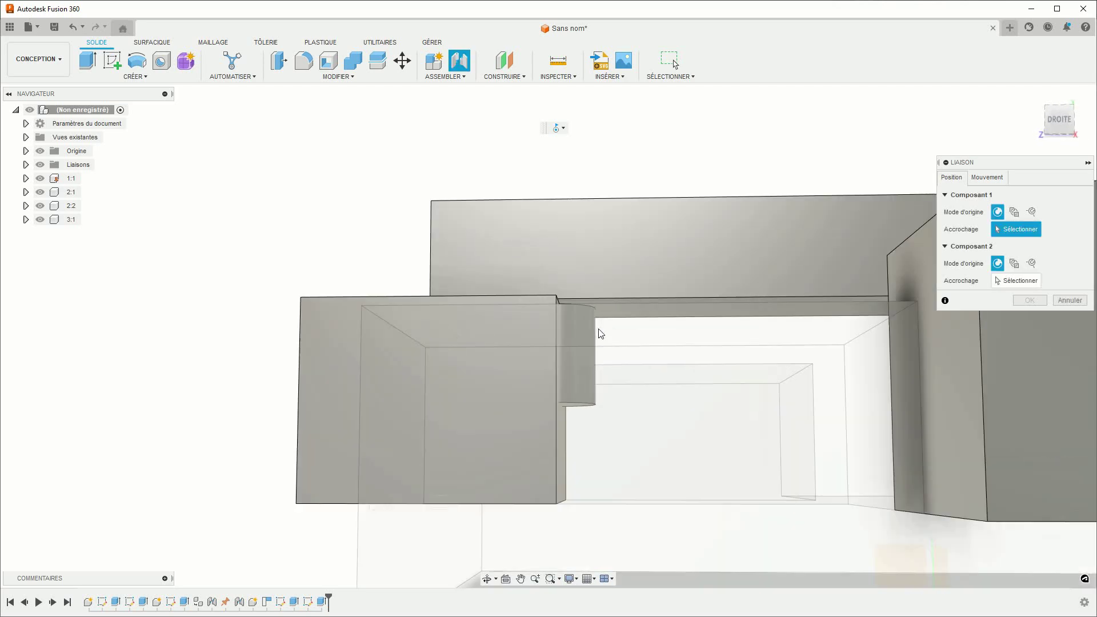
scroll(579, 312, up, 2)
scroll(550, 301, down, 3)
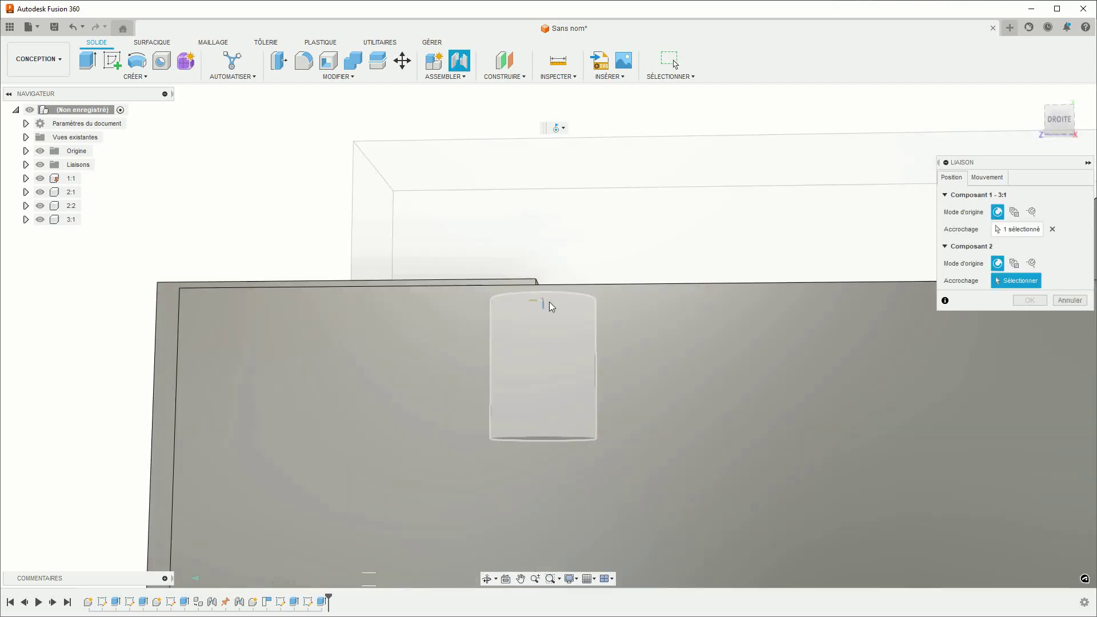
shift+middle_drag(560, 317, 562, 375)
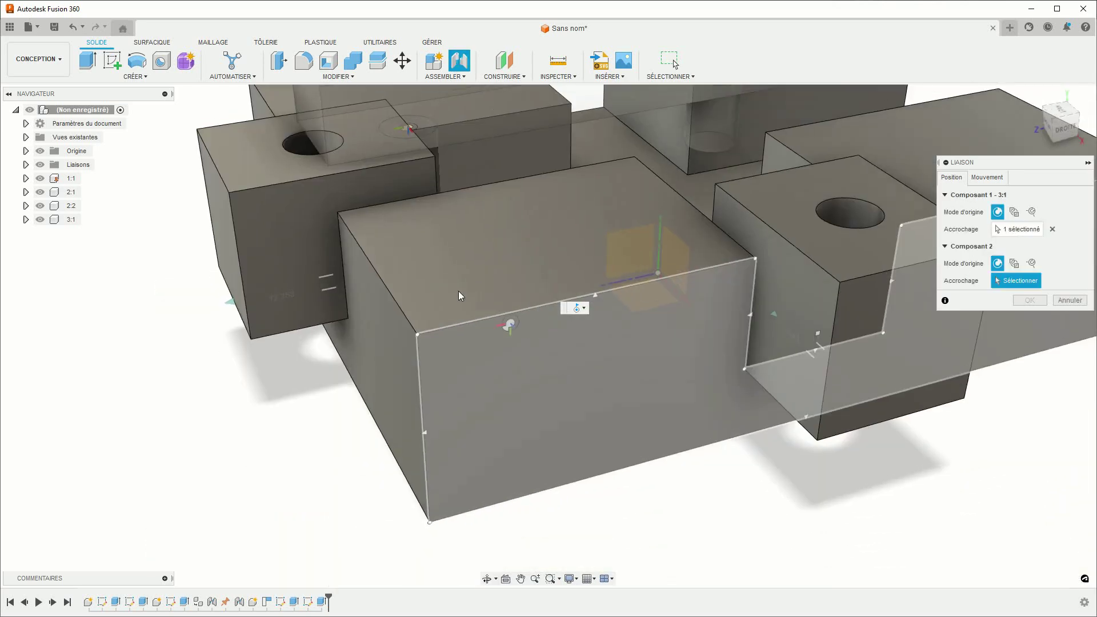
click(314, 143)
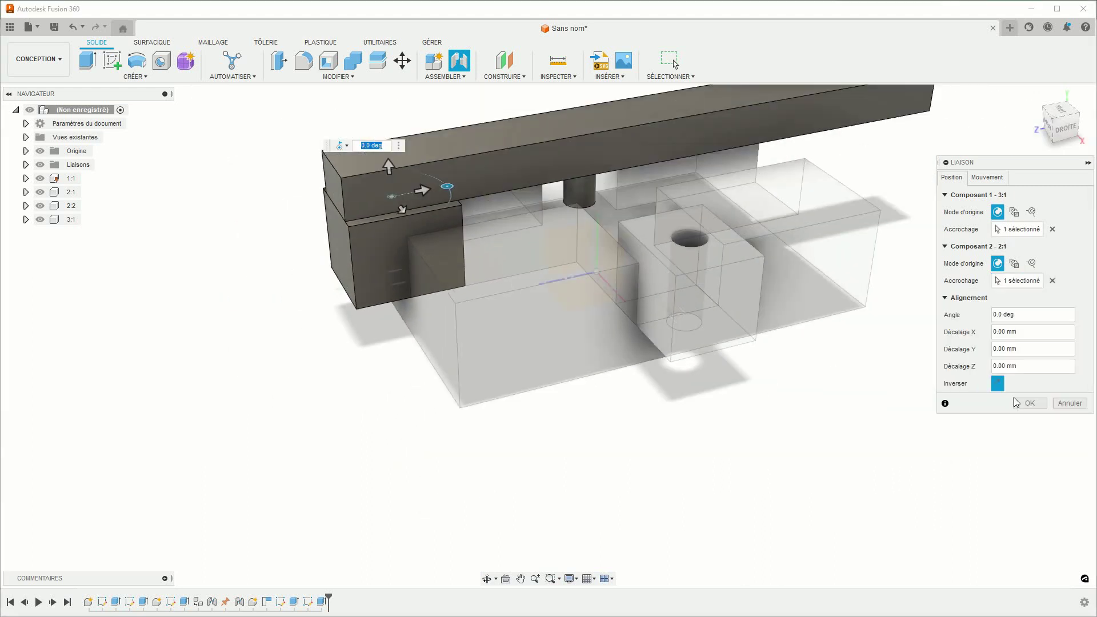
click(1016, 402)
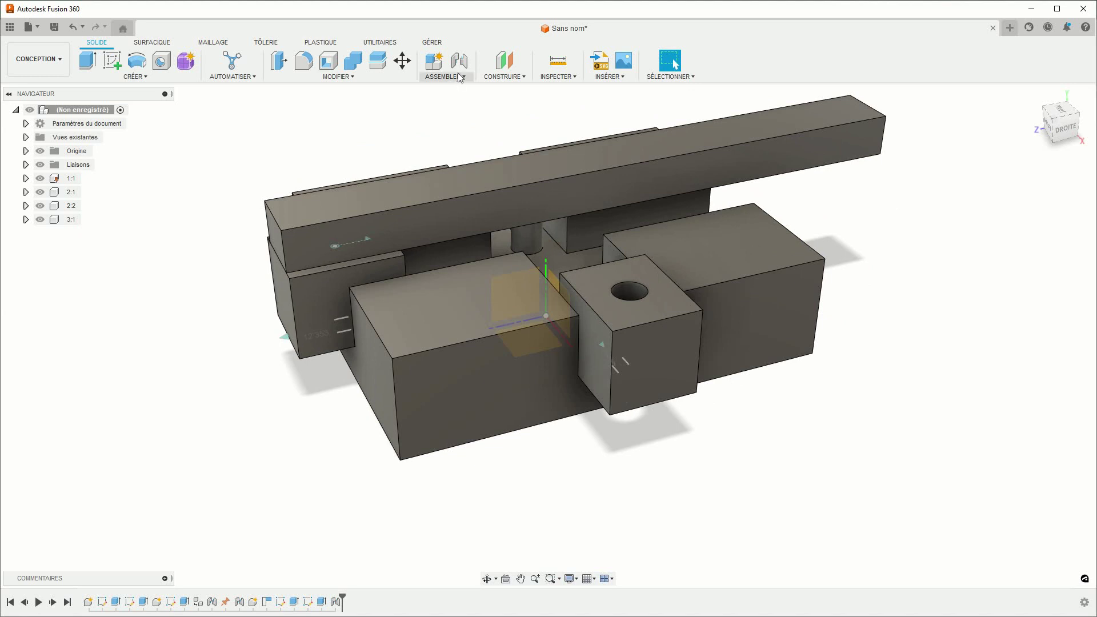
click(460, 61)
Joint bar 3:1's second pin into cube 2:2's hole as a Révolution joint
click(987, 177)
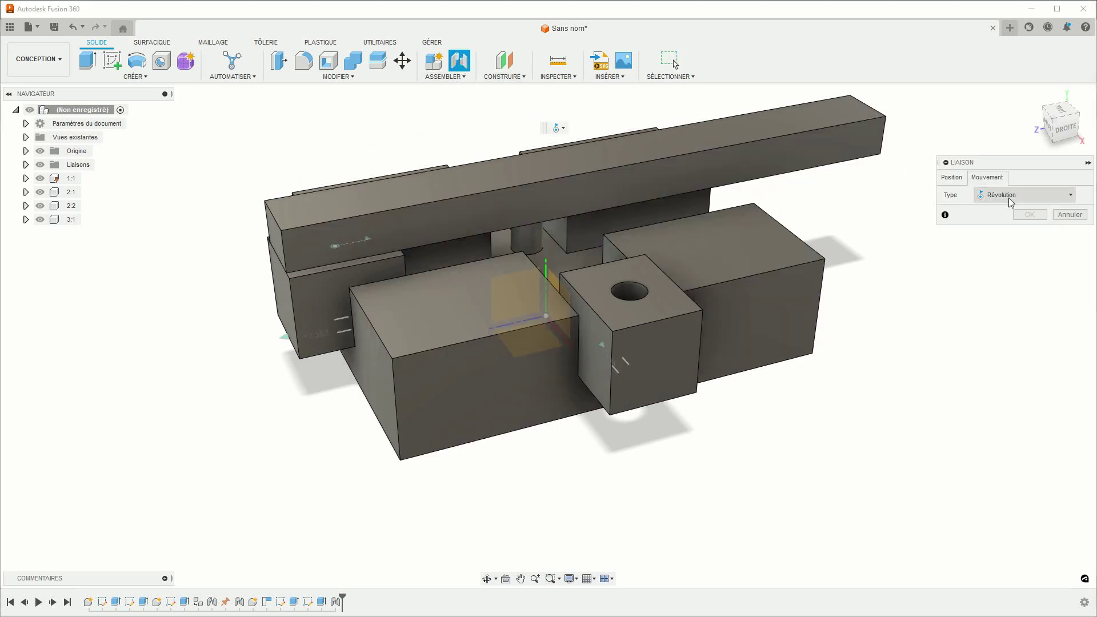
click(961, 180)
shift+middle_drag(702, 255, 554, 258)
scroll(555, 246, up, 5)
click(561, 197)
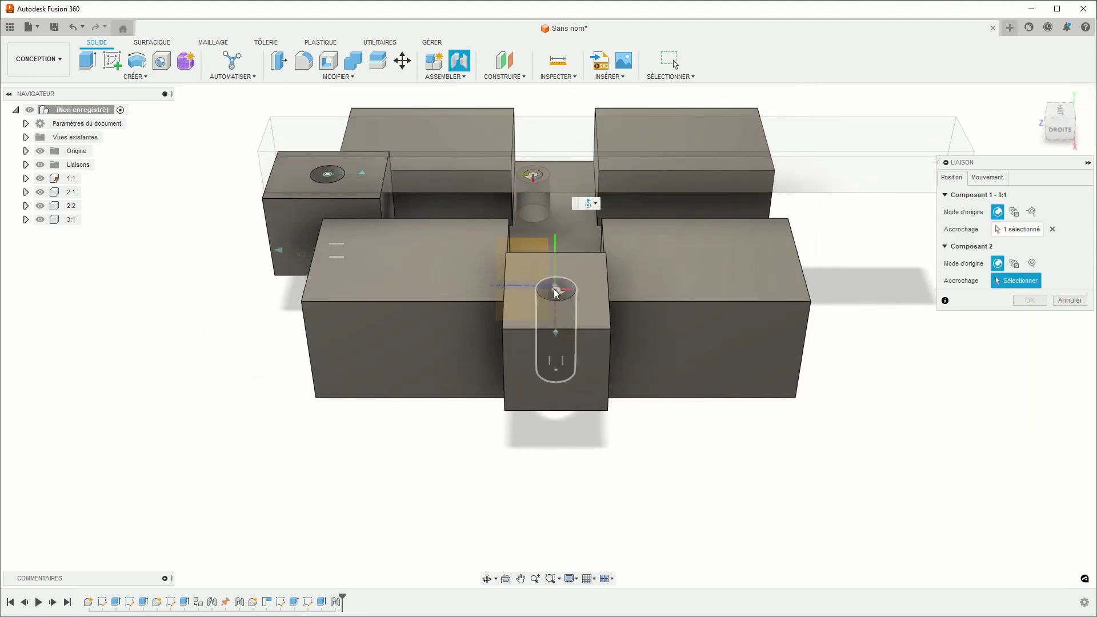
click(558, 293)
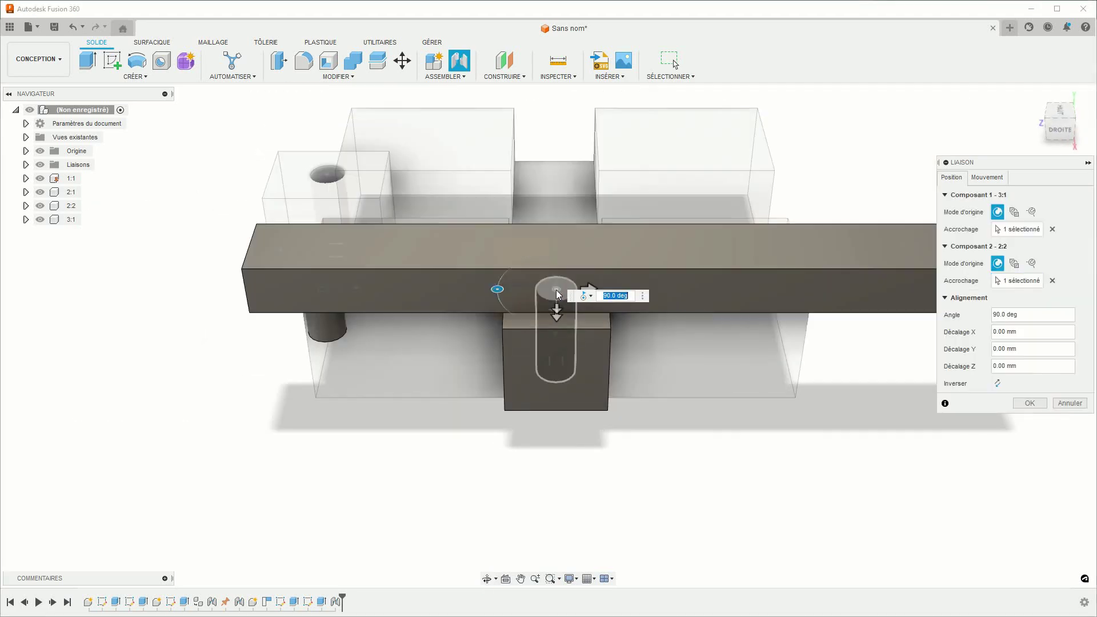
click(1029, 404)
scroll(686, 404, down, 4)
mouse_move(610, 421)
shift+middle_down()
mouse_move(558, 438)
mouse_move(445, 372)
shift+middle_up()
mouse_move(522, 279)
shift+middle_down()
mouse_move(468, 238)
mouse_move(460, 212)
shift+middle_up()
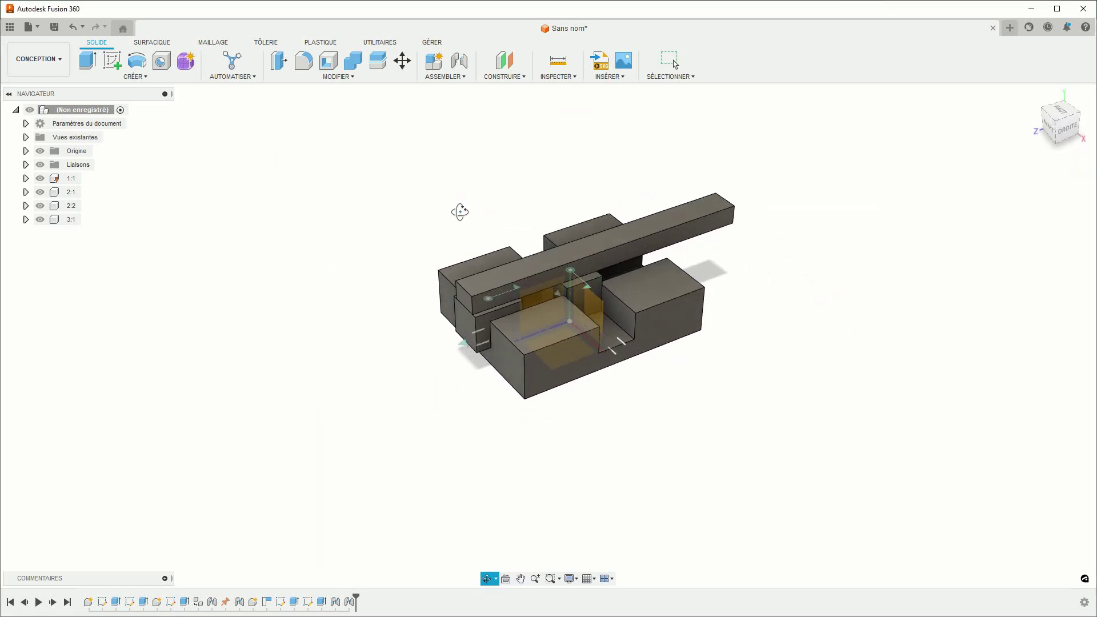
Drag the top bar around its pivot, toward the upper left then the lower right
scroll(652, 209, up, 2)
scroll(744, 213, up, 1)
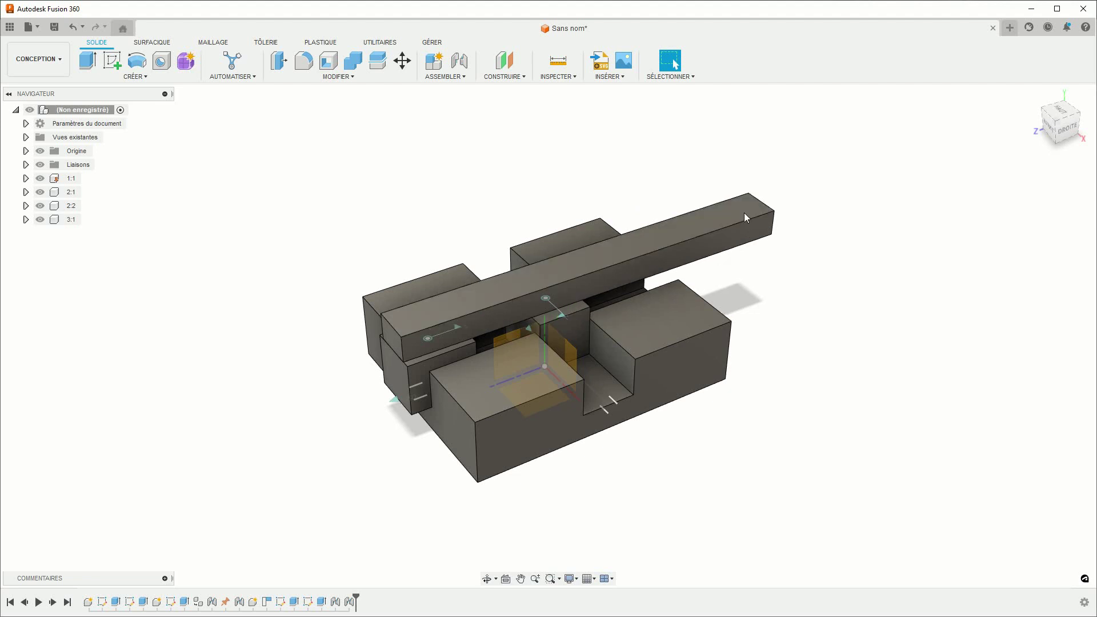
scroll(737, 274, up, 2)
mouse_move(735, 277)
mouse_down()
mouse_move(669, 335)
mouse_move(644, 237)
mouse_move(472, 191)
mouse_move(462, 203)
mouse_up()
shift+middle_drag(516, 322, 375, 291)
mouse_move(376, 295)
mouse_down()
mouse_move(367, 351)
mouse_move(458, 416)
mouse_move(665, 440)
mouse_move(761, 350)
mouse_move(691, 238)
mouse_move(539, 178)
mouse_move(355, 196)
mouse_move(319, 290)
mouse_move(362, 372)
mouse_move(421, 428)
mouse_move(603, 463)
mouse_move(730, 374)
mouse_move(678, 264)
mouse_up()
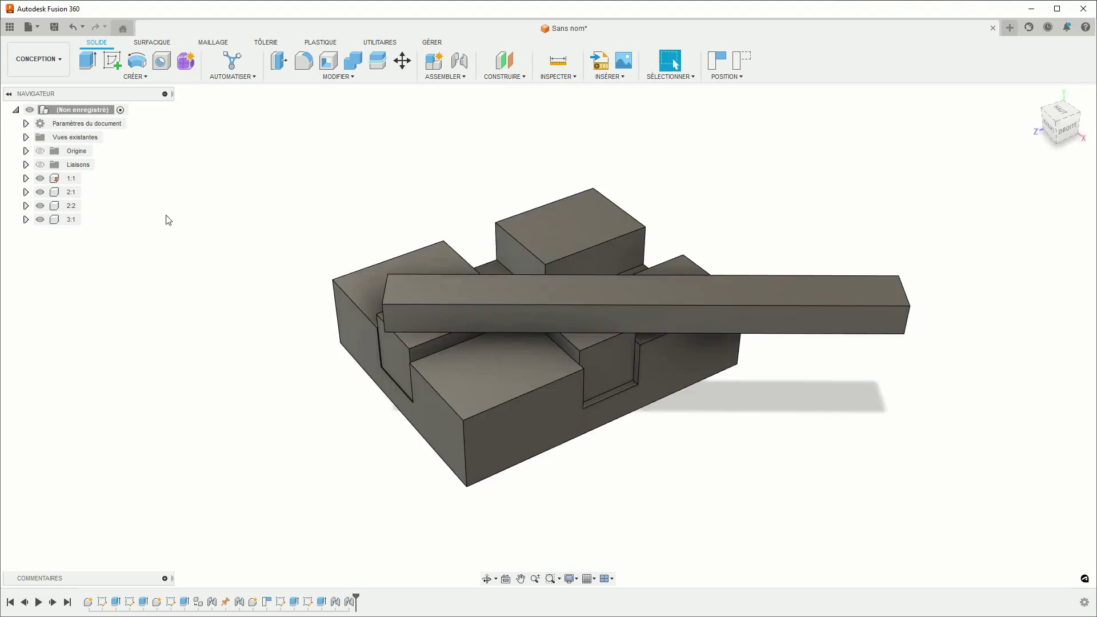
Animate the Révolution 3 joint from the Liaisons list so the bar swings and the cubes slide
click(25, 164)
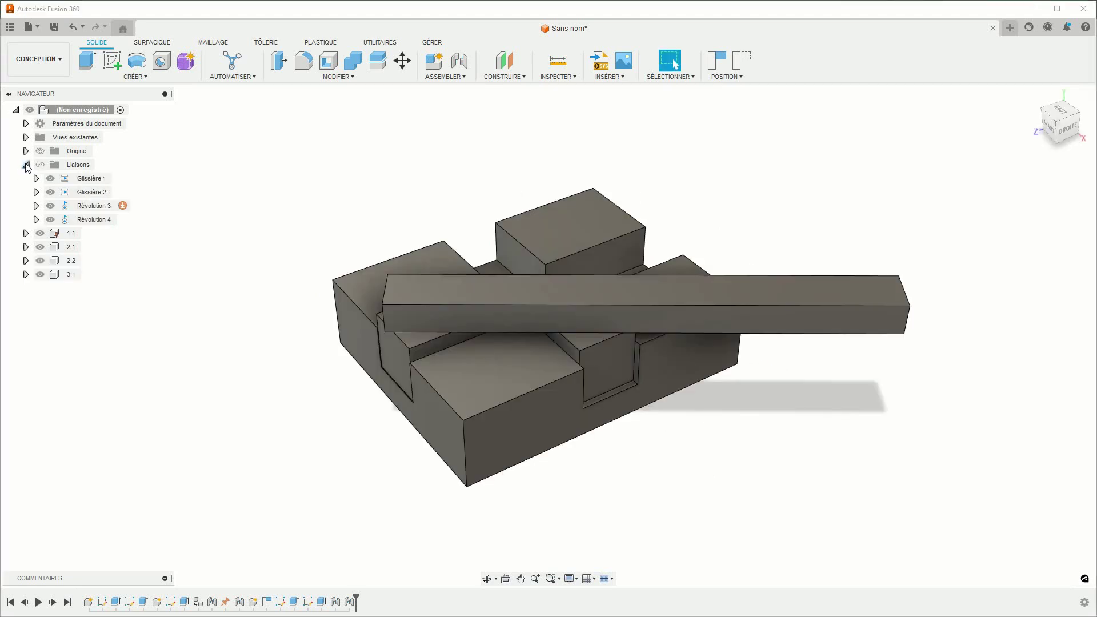
right_click(89, 207)
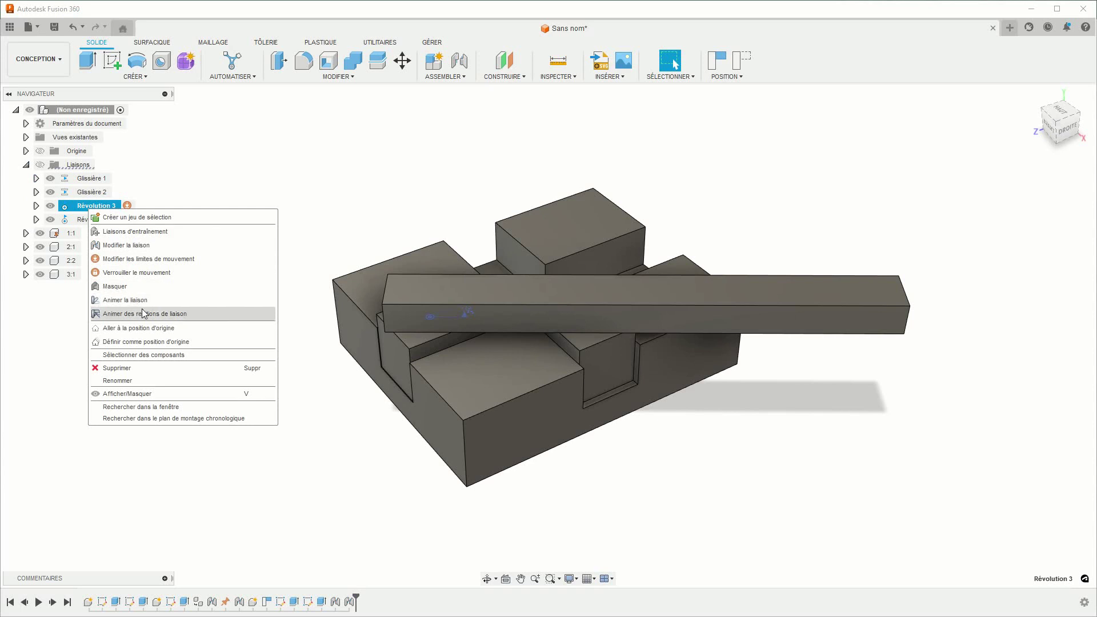
click(143, 313)
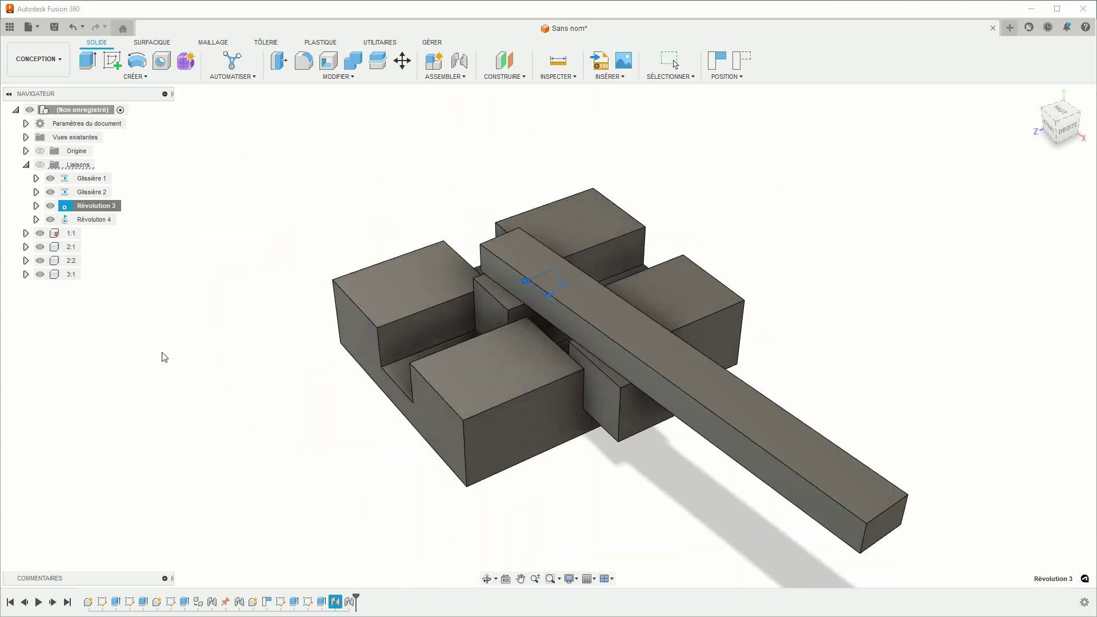
middle_click(162, 352)
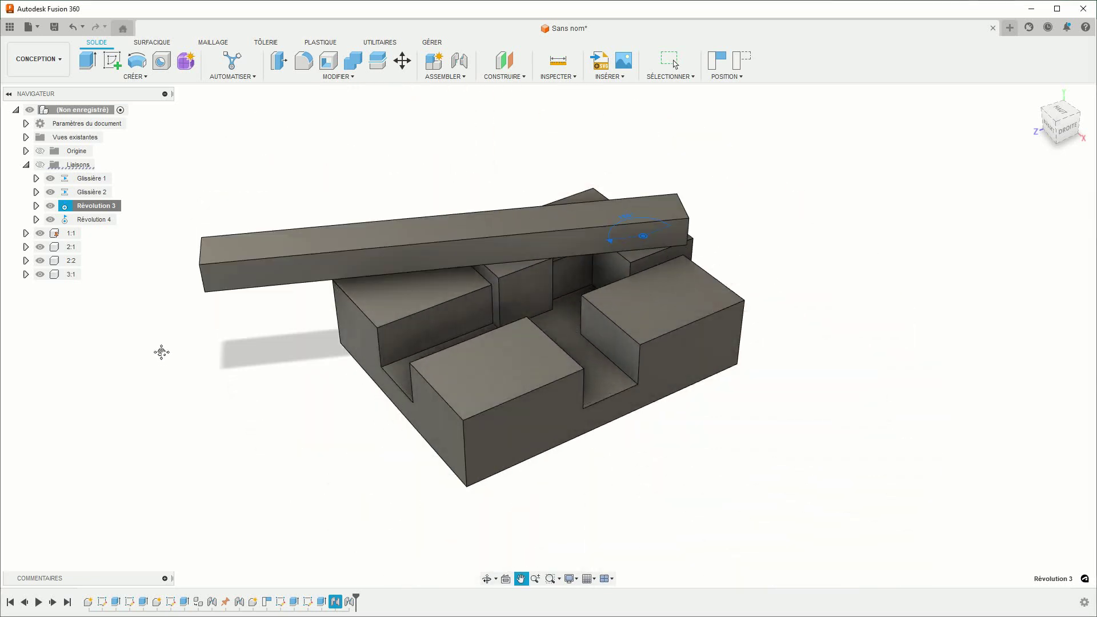